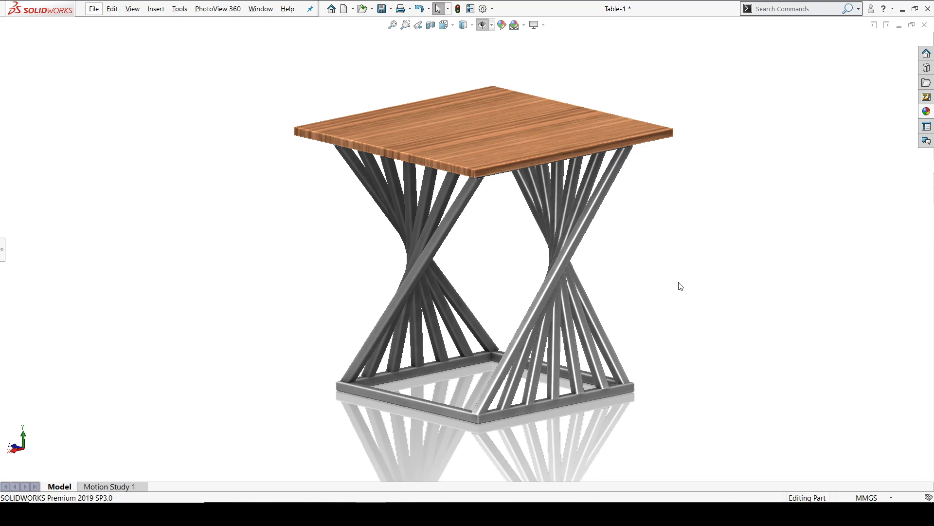
middle_drag(644, 289, 584, 367)
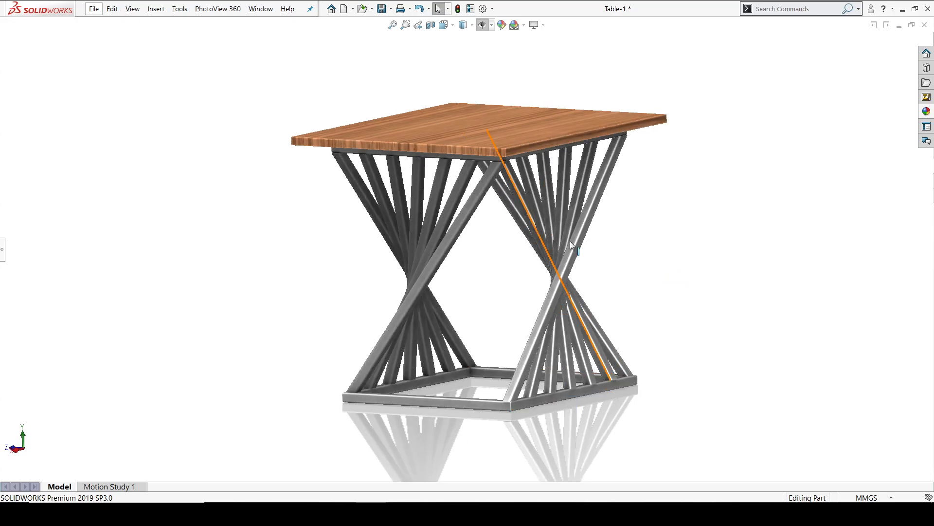
middle_drag(600, 172, 663, 317)
middle_drag(675, 279, 679, 286)
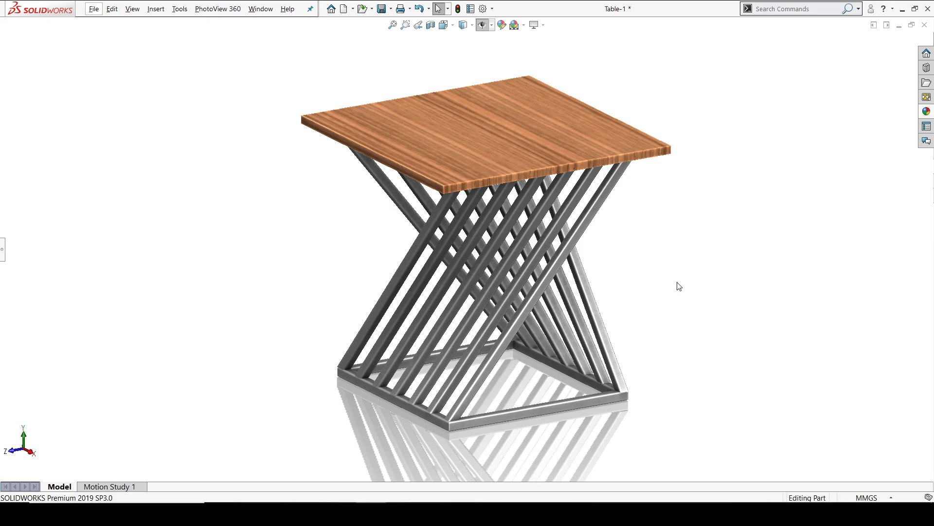
- Create a new part document and start a sketch on the Top Plane
key(ctrl+n)
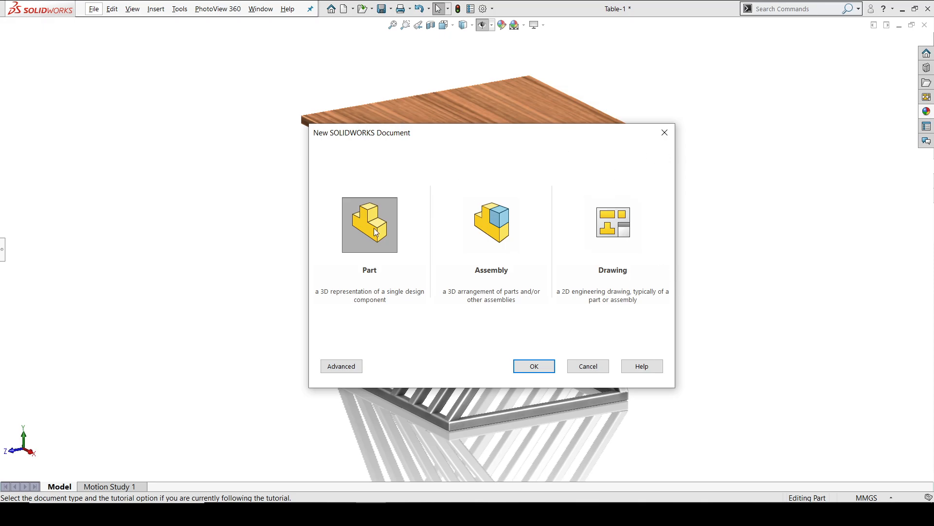
click(534, 366)
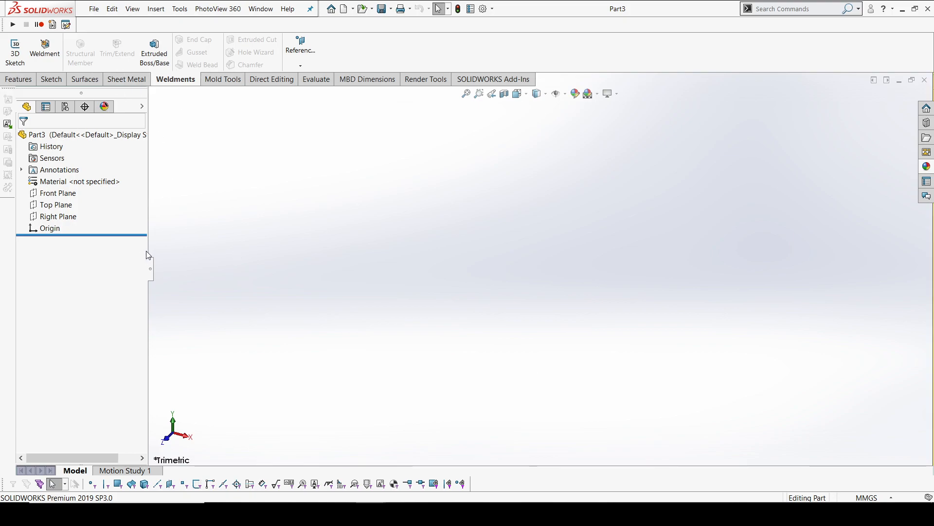
click(57, 208)
click(68, 194)
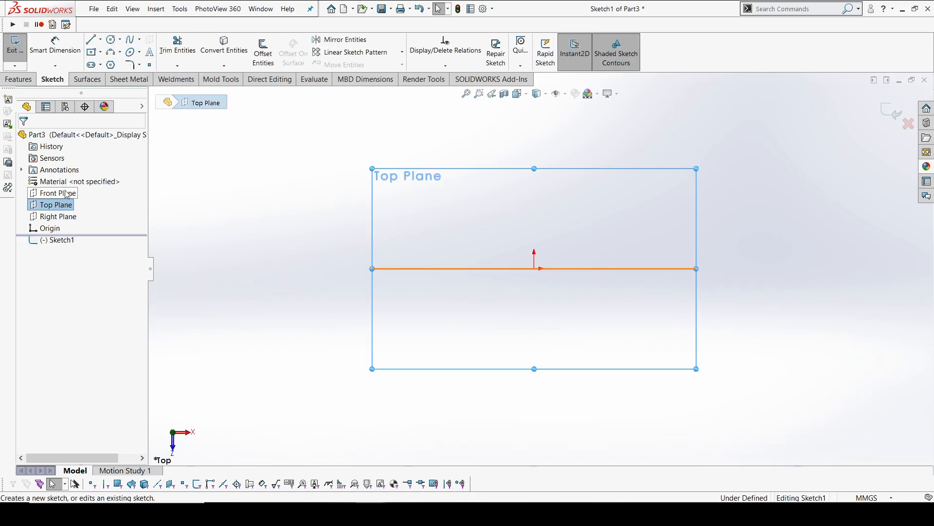
- Sketch a center rectangle about 114 mm high, centred on the origin
click(91, 52)
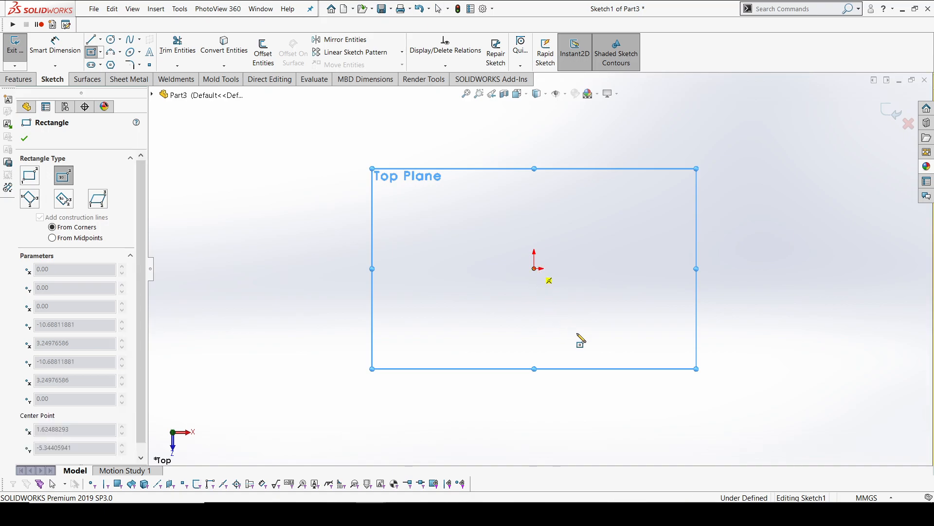
click(535, 268)
click(651, 372)
key(Escape)
- Dimension the rectangle's vertical side to 600 mm
click(54, 46)
click(417, 230)
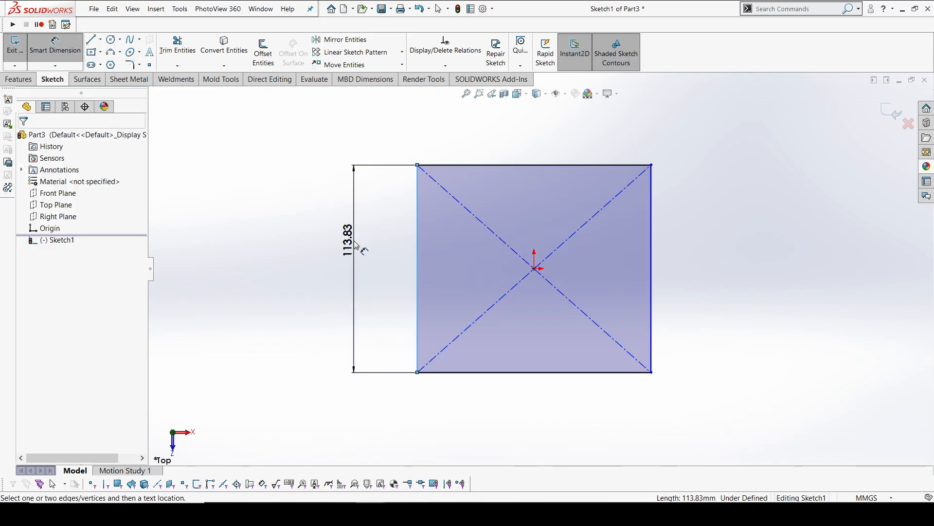
click(357, 245)
text(600)
key(Return)
key(Escape)
- Dimension the rectangle's horizontal side to 600 mm and exit the sketch
click(540, 166)
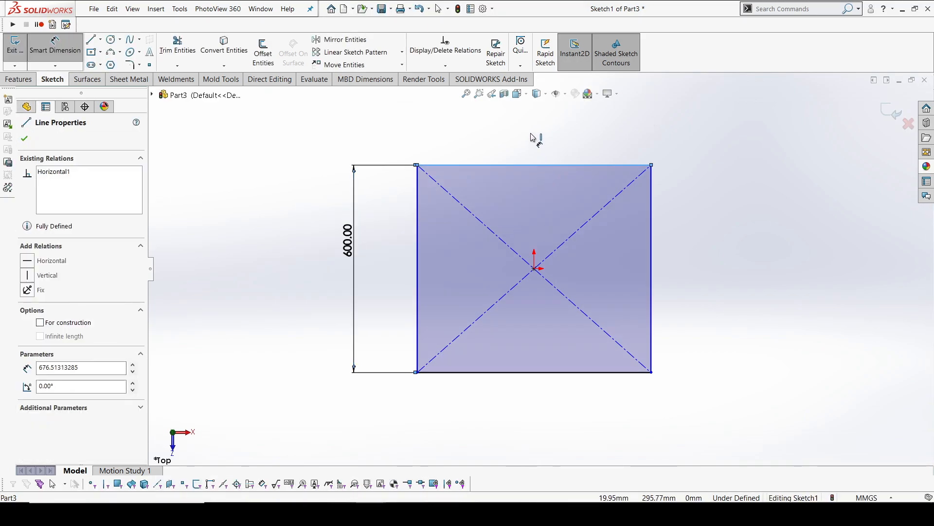
click(533, 132)
text(600)
key(Return)
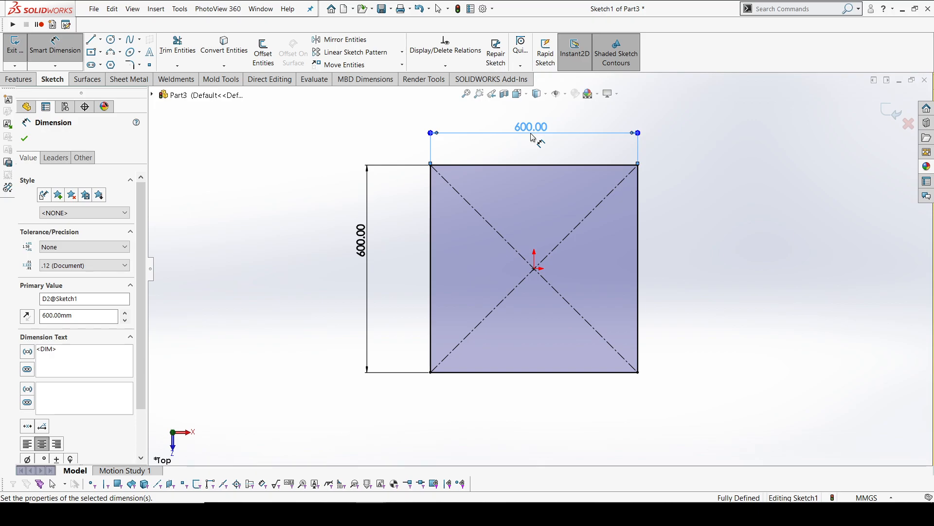
click(24, 138)
mouse_move(739, 357)
middle_down()
mouse_move(736, 223)
mouse_move(861, 115)
mouse_move(591, 168)
middle_up()
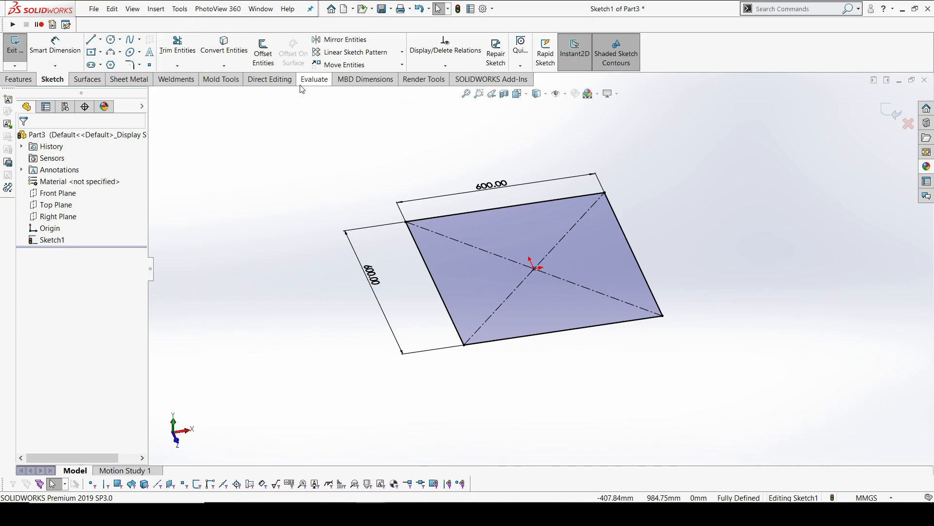
click(176, 79)
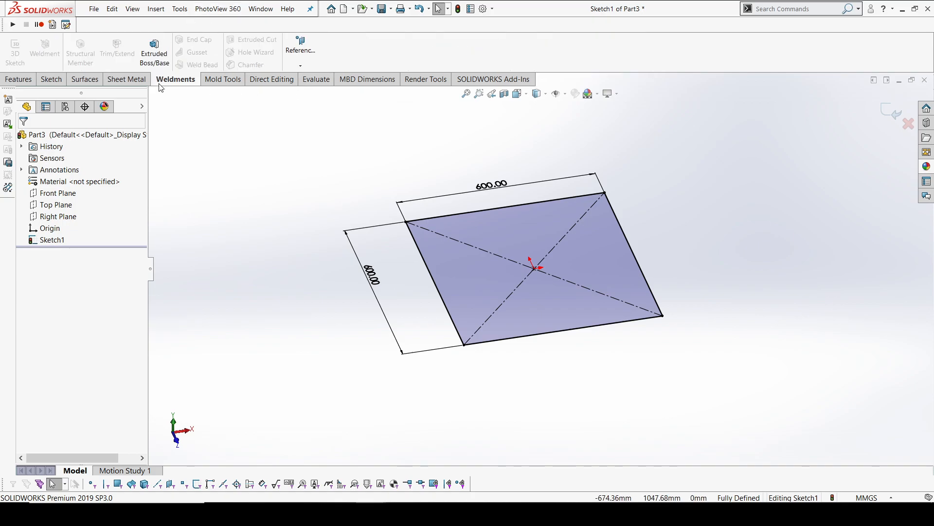
click(893, 113)
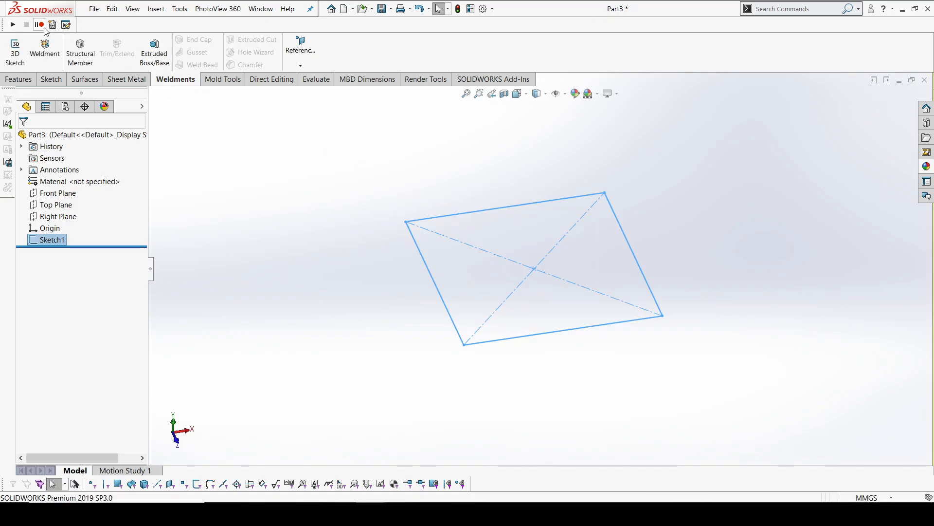
- Set up a Structural Member with the iso standard, square tube profile type and 30 x 30 x 2.6 size
click(86, 65)
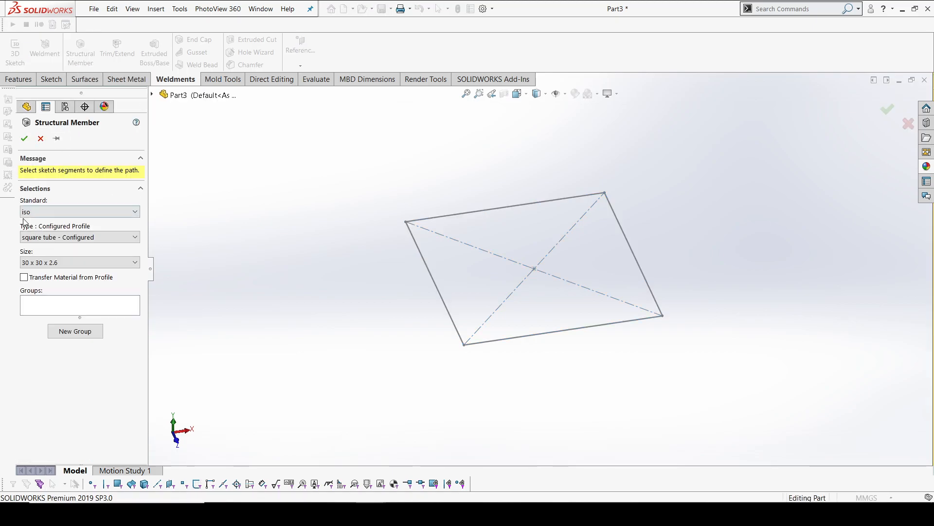
click(35, 212)
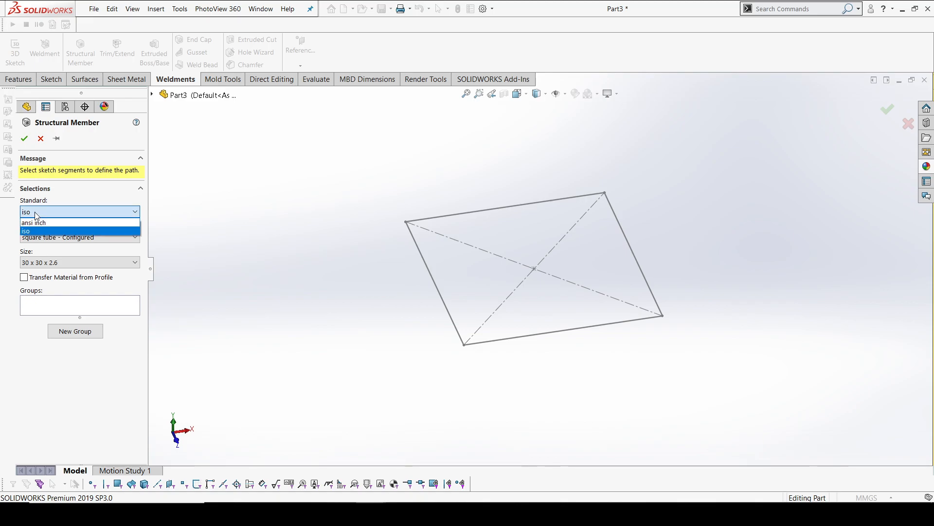
click(59, 231)
click(58, 235)
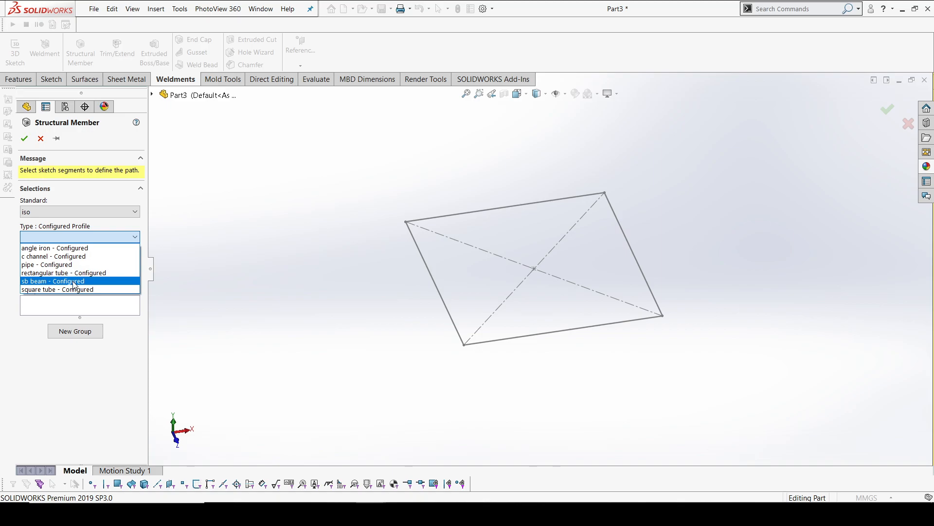
click(45, 290)
click(51, 263)
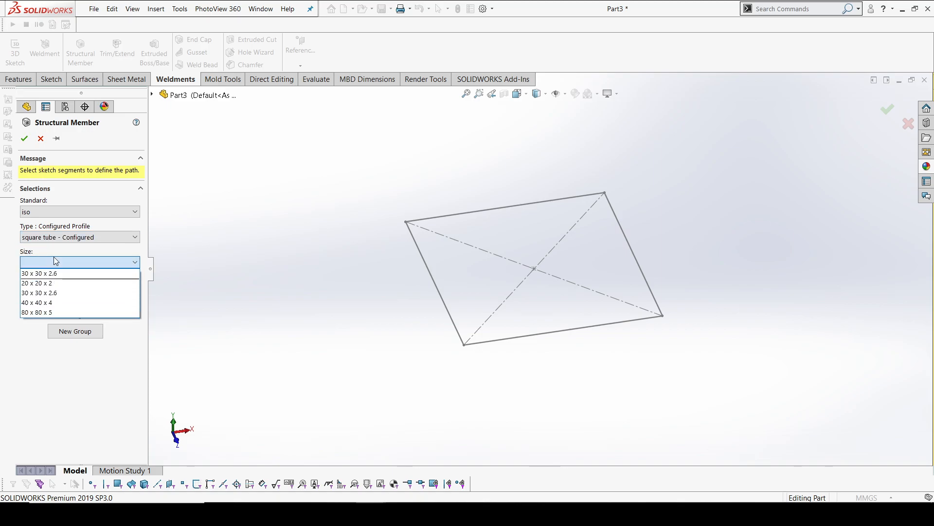
click(69, 293)
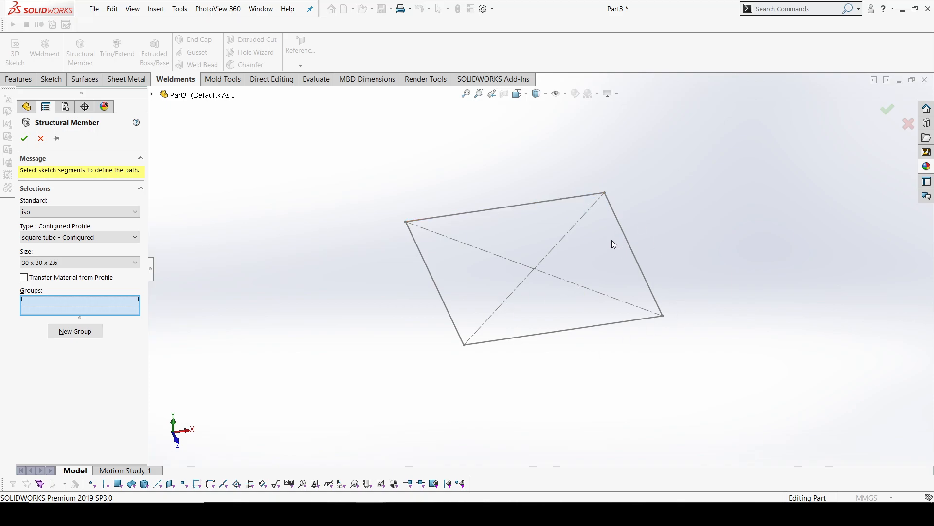
- Define the structural member's path along all four sides of the square sketch
click(546, 204)
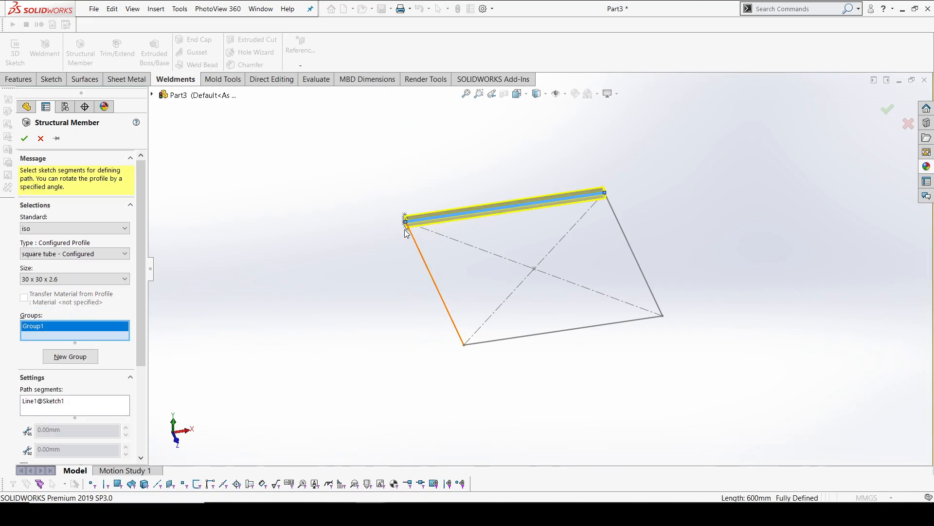
click(623, 236)
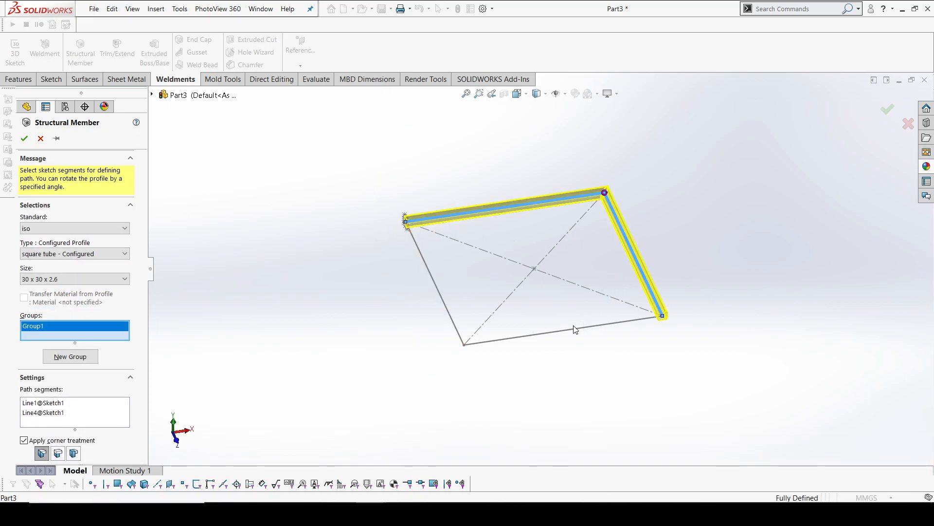
click(553, 332)
click(441, 296)
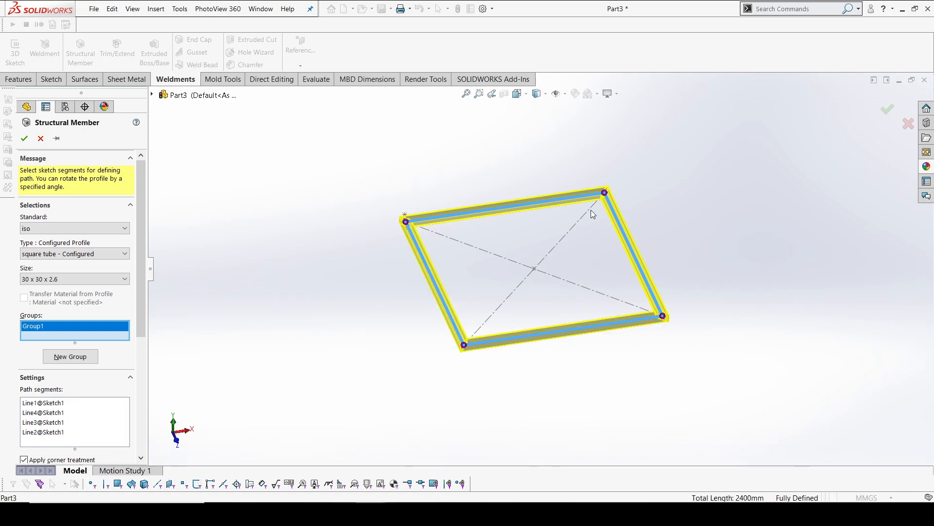
- Try both end butt corner treatments on the tube frame and compare them at one corner
scroll(588, 212, down, 6)
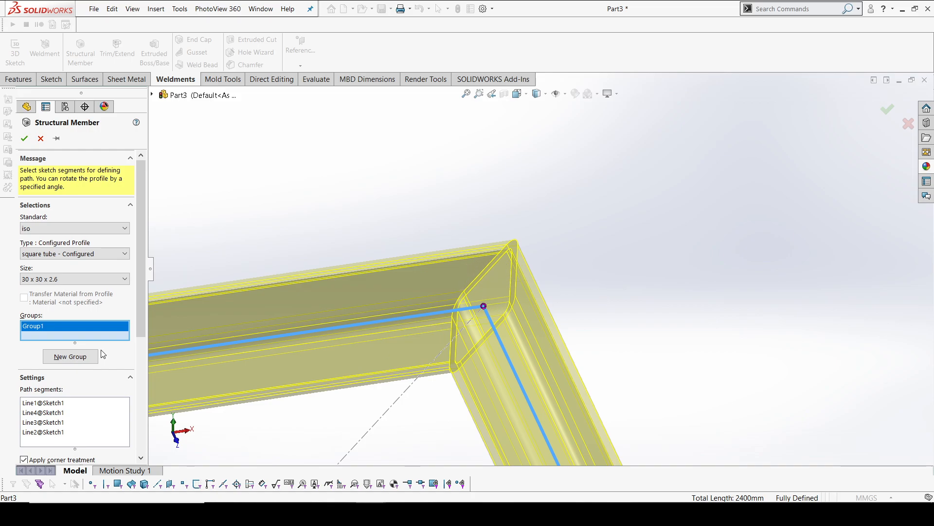
drag(141, 326, 140, 416)
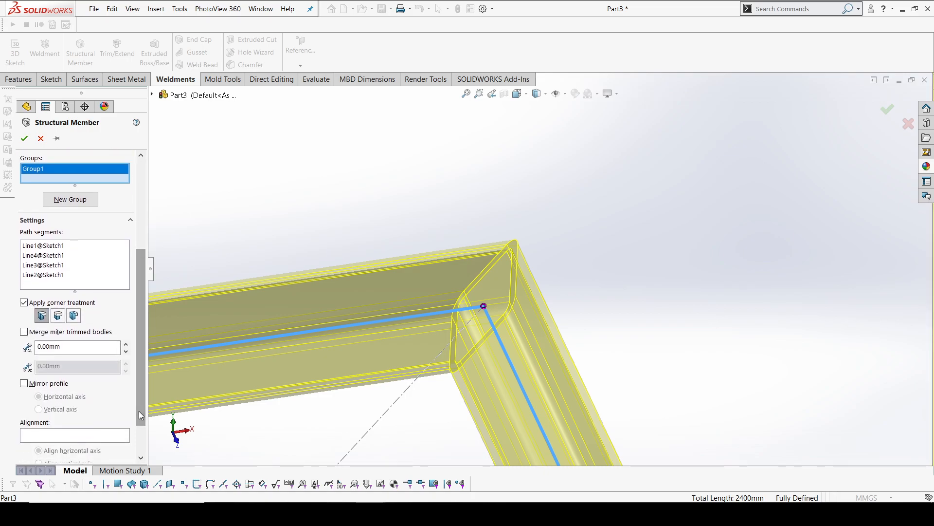
click(59, 316)
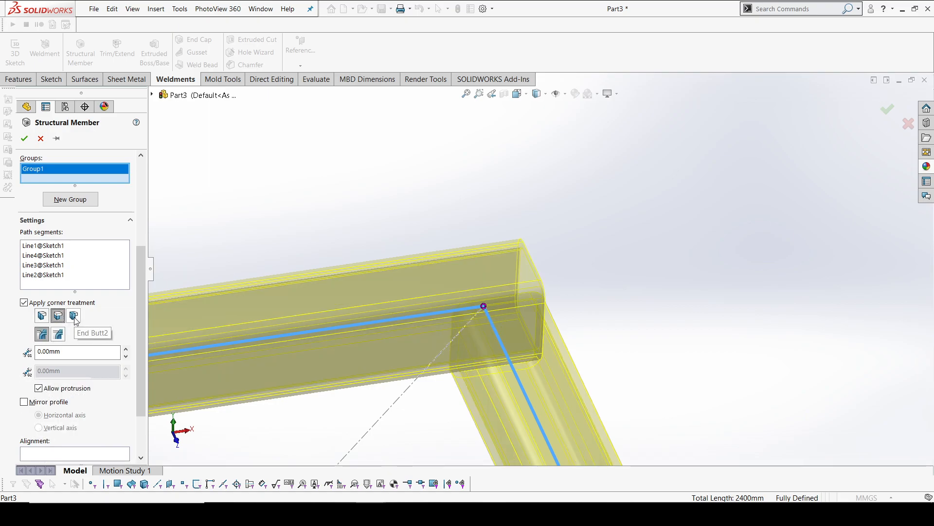
click(75, 320)
click(61, 318)
click(74, 318)
click(61, 318)
click(77, 318)
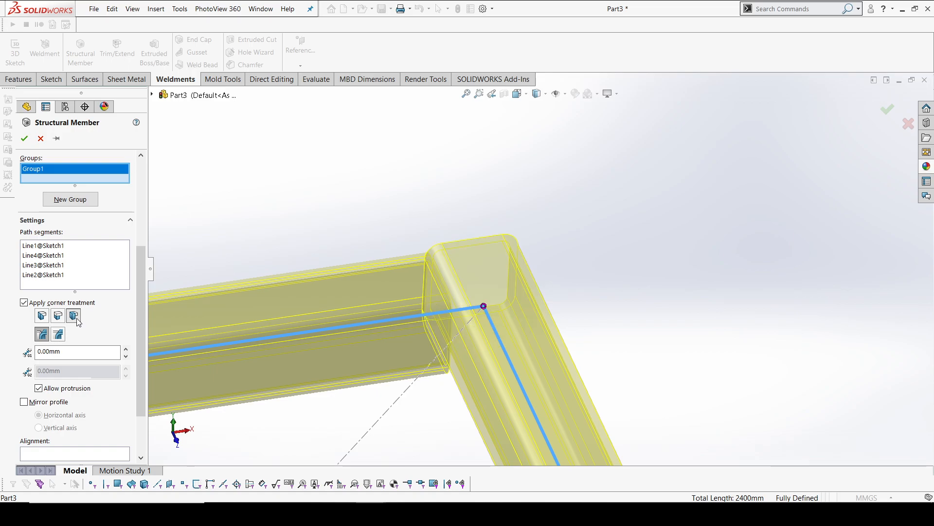
- Apply mitered corners to the square tube frame and create the structural member
click(42, 316)
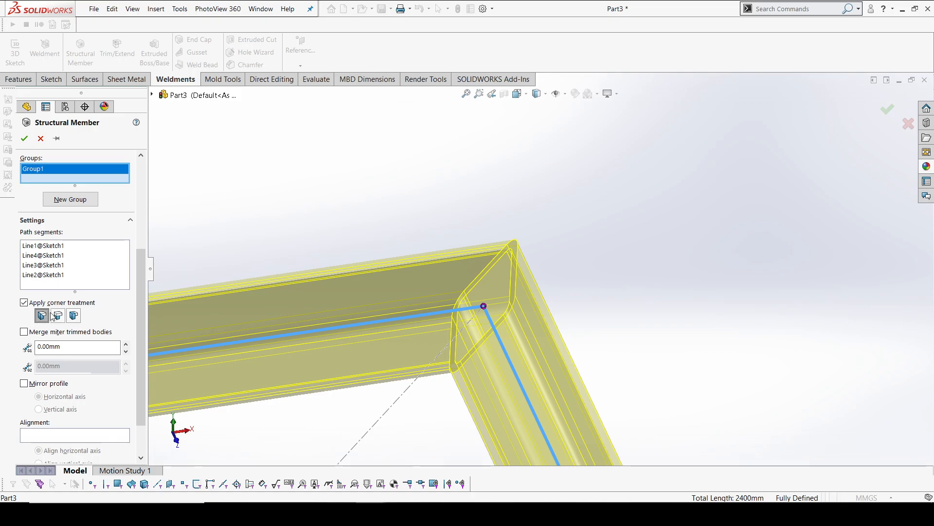
scroll(597, 240, up, 3)
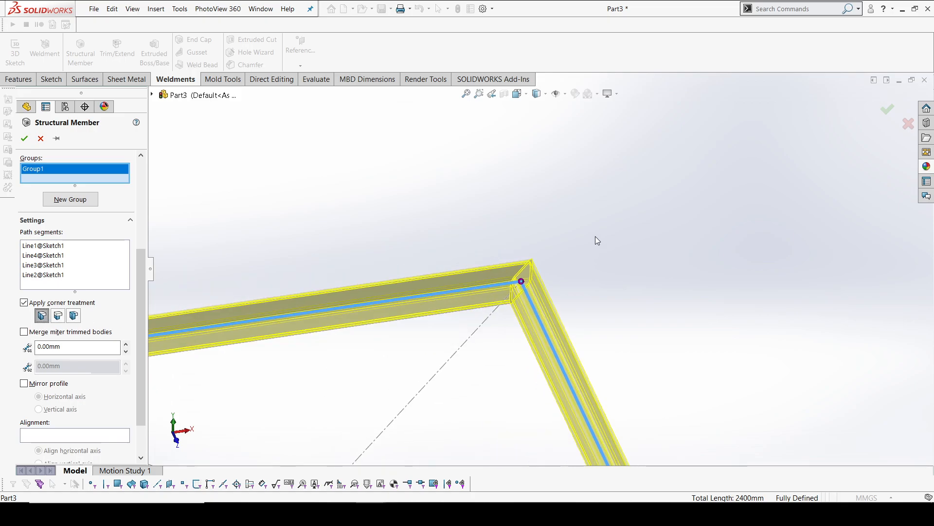
scroll(553, 275, up, 2)
scroll(382, 396, up, 3)
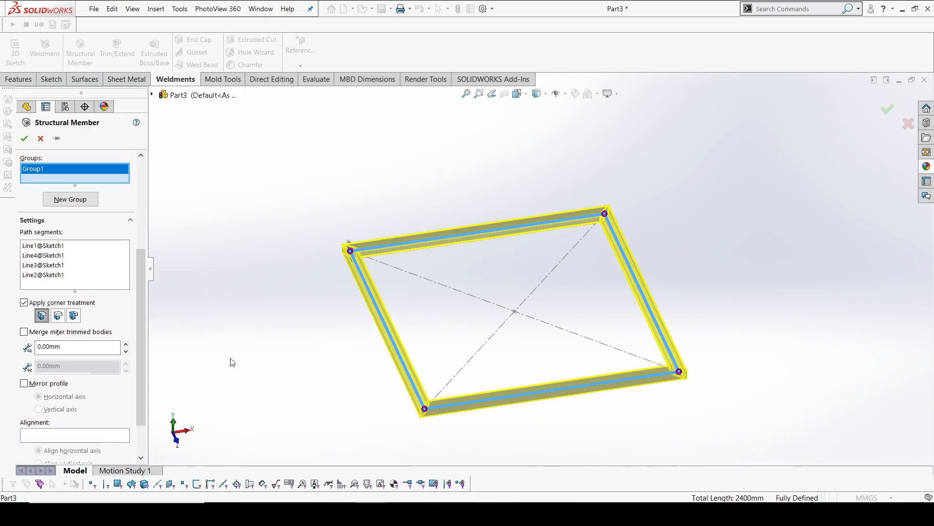
click(24, 138)
middle_drag(437, 253, 474, 275)
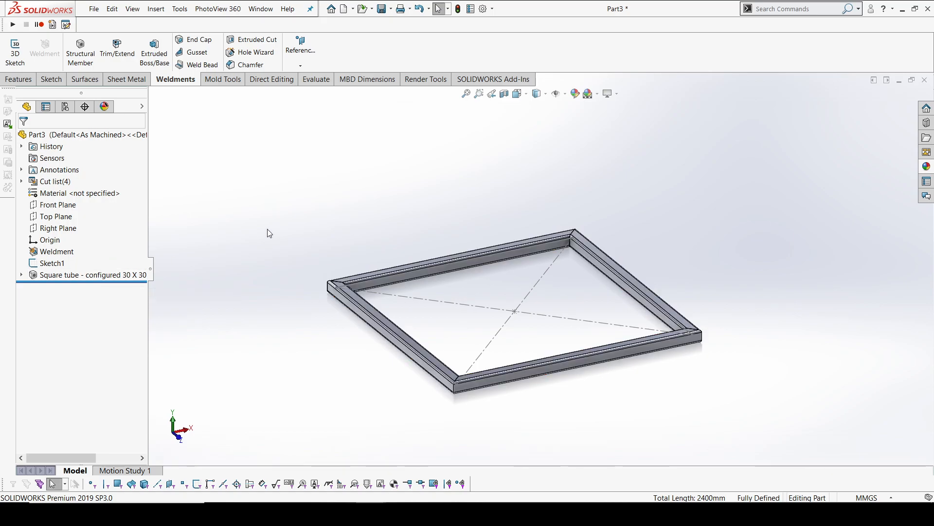
- Set up a Move/Copy Body operation that makes one copy of all four square tubes of the frame
scroll(482, 278, up, 3)
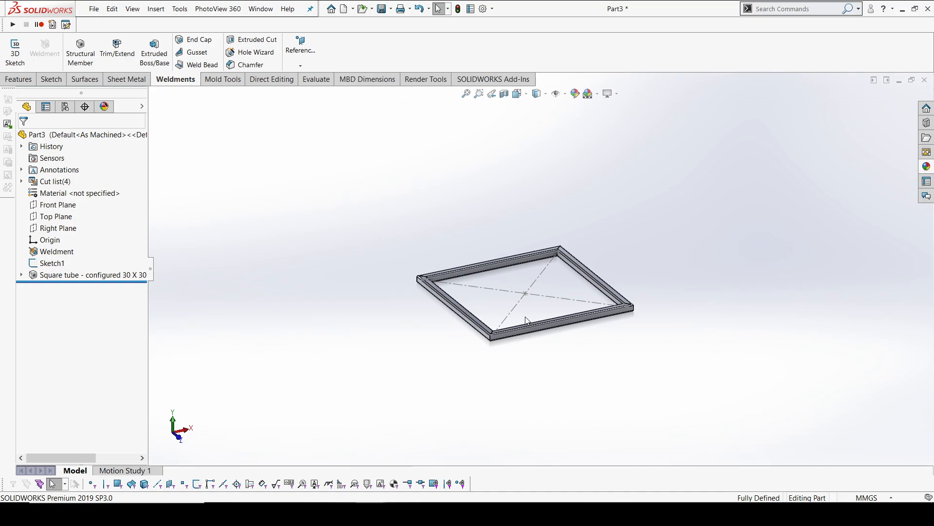
click(269, 79)
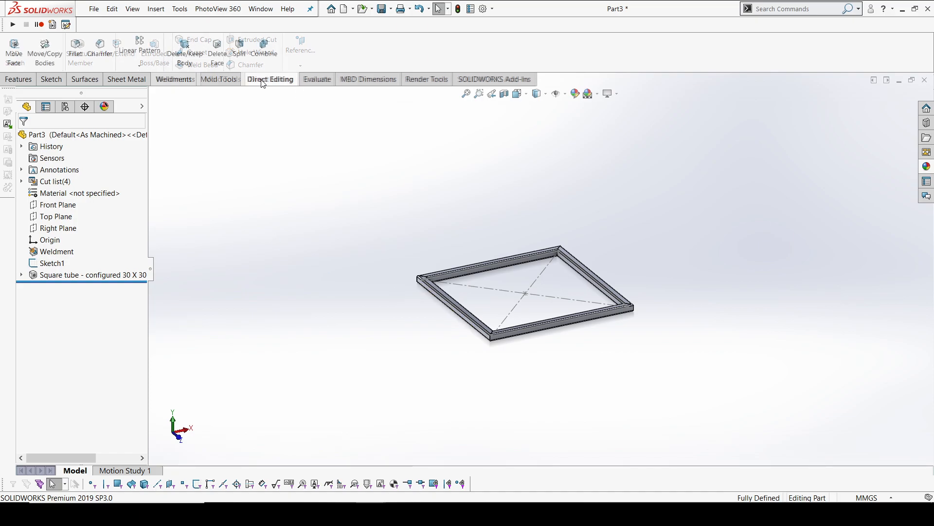
click(45, 51)
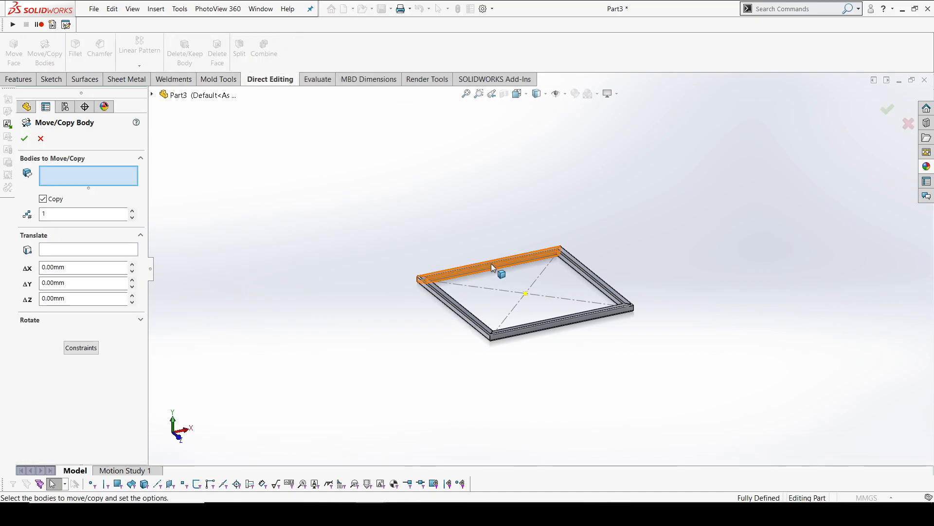
click(491, 263)
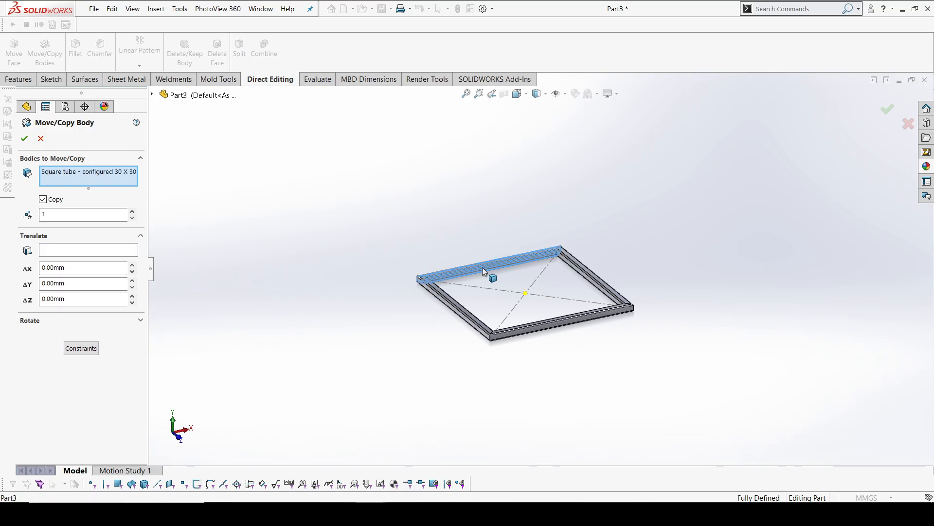
click(491, 337)
click(547, 325)
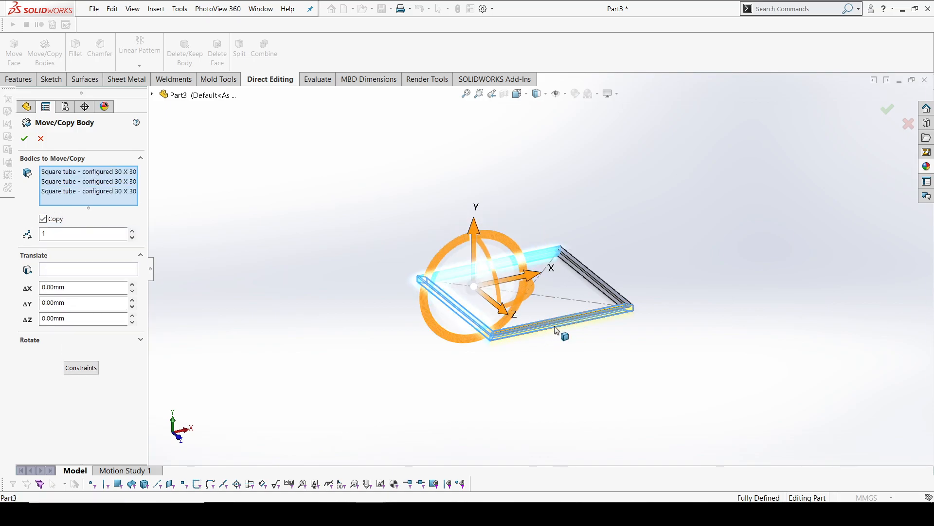
click(612, 285)
- Offset the frame copy 750 mm along the Y axis and complete the Move/Copy Body operation
drag(524, 230, 519, 136)
drag(99, 318, 2, 312)
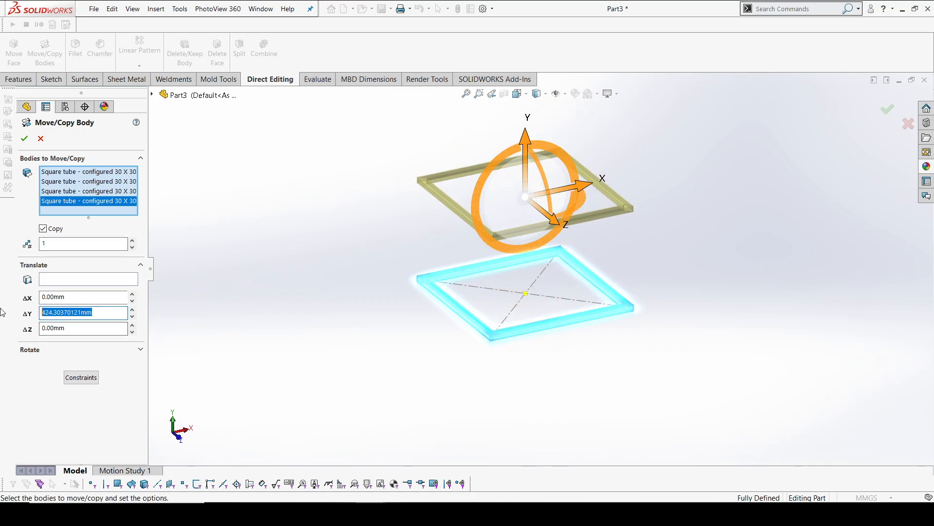
text(75)
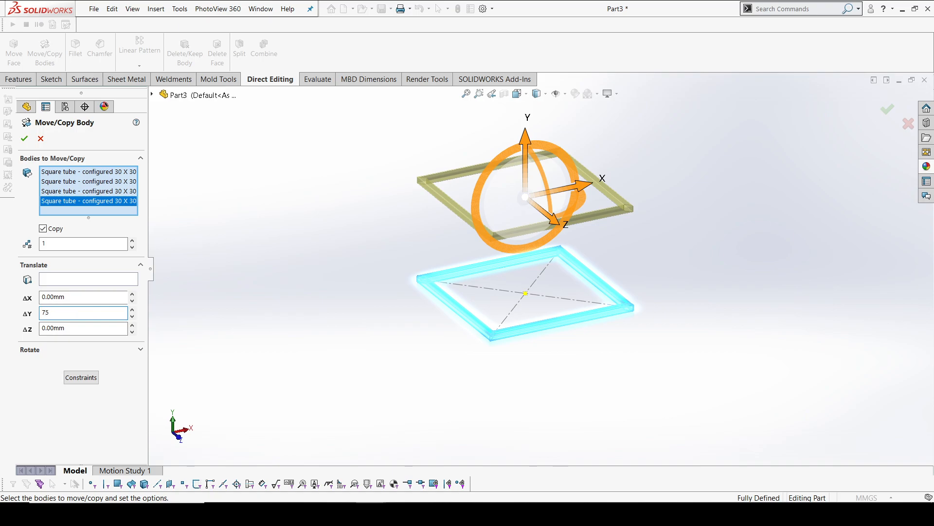
text(0)
key(Return)
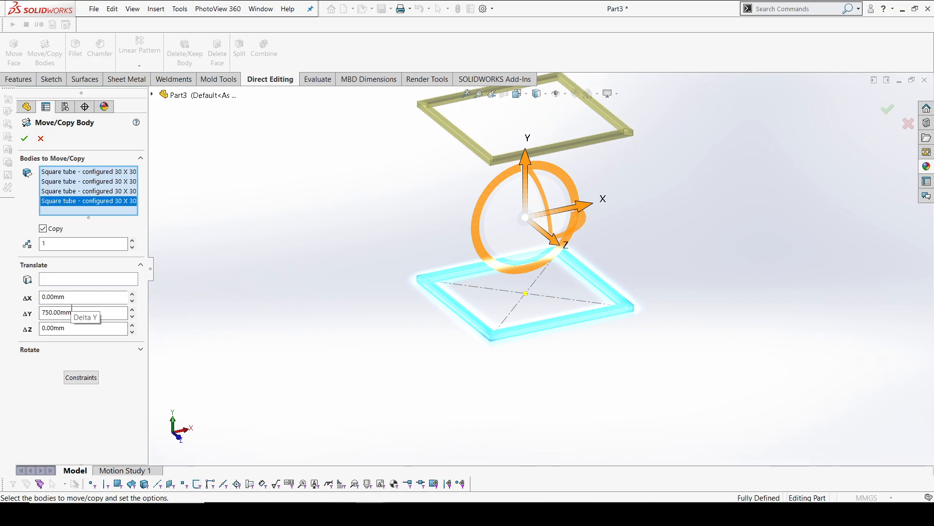
click(24, 139)
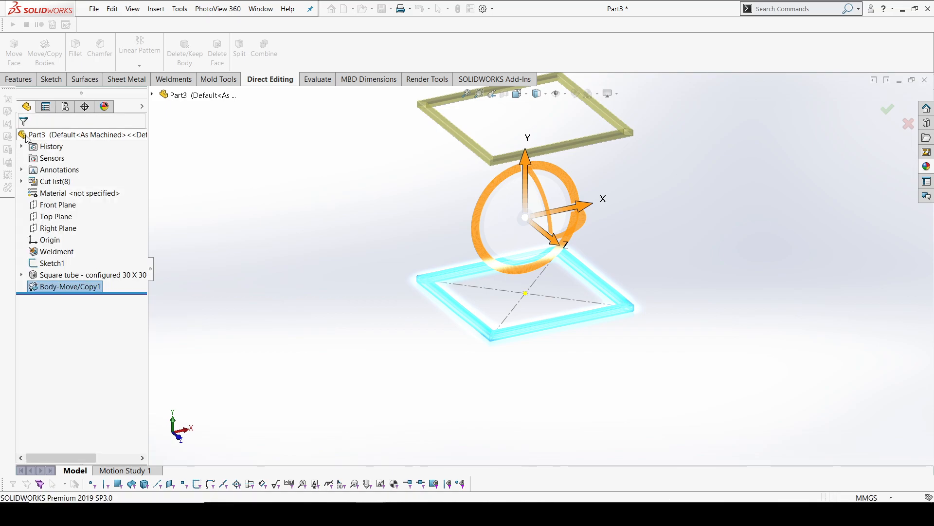
scroll(569, 170, up, 3)
scroll(408, 241, down, 2)
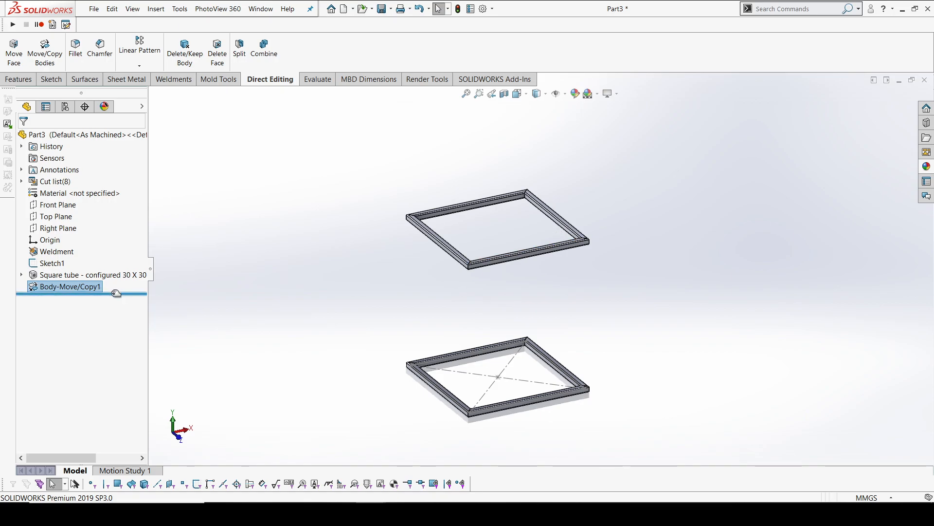
- Roll the feature history back to before the body copy and start a sketch on the rear tube's top face
click(72, 289)
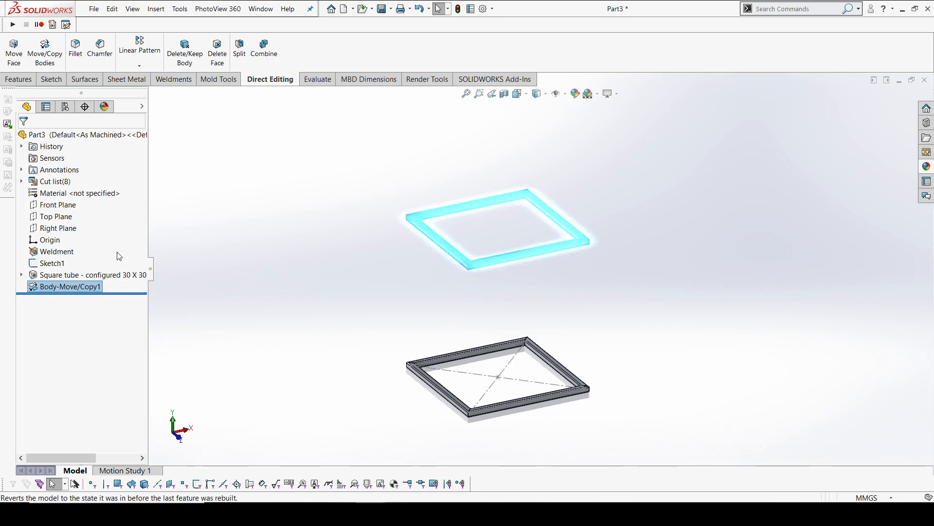
drag(117, 294, 120, 281)
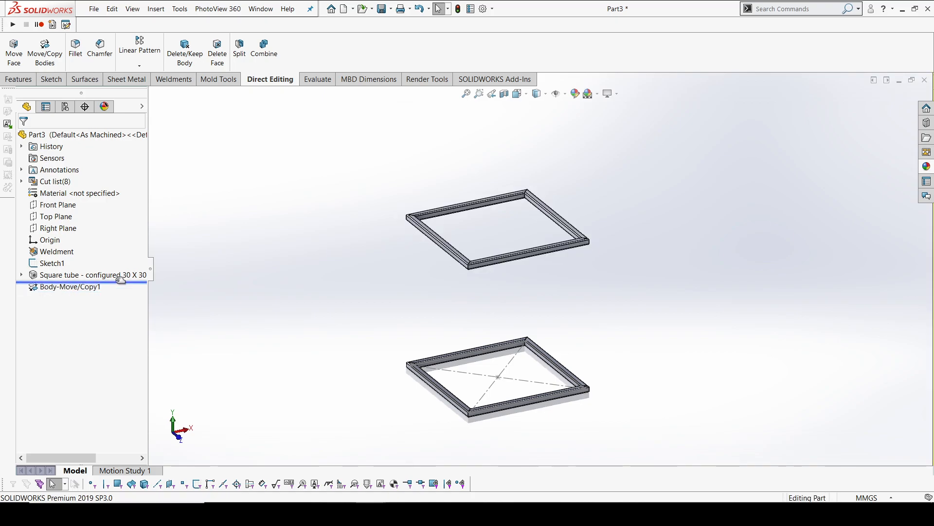
middle_drag(480, 360, 488, 427)
key(space)
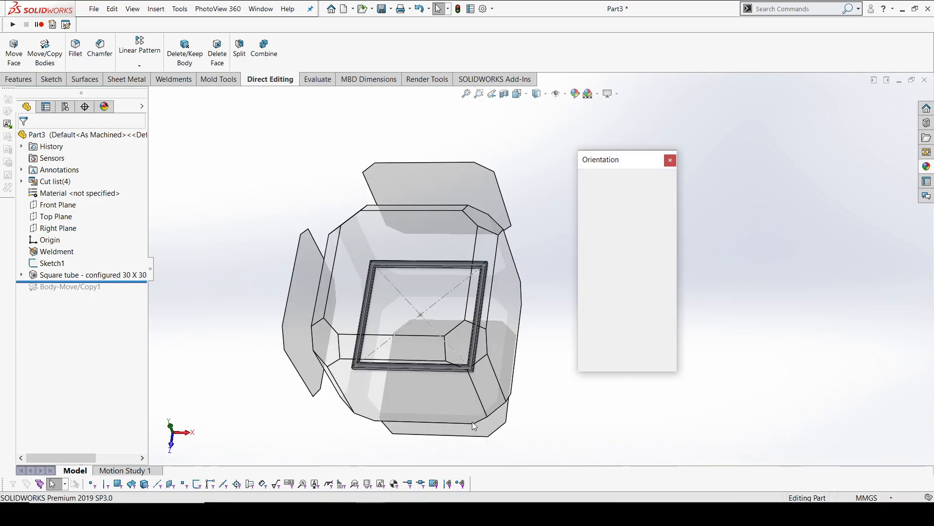
click(382, 269)
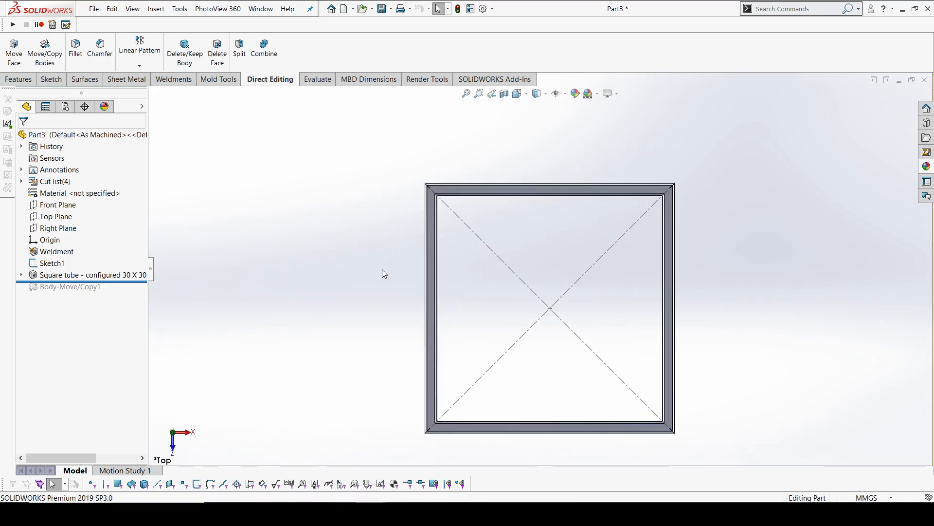
scroll(453, 204, down, 8)
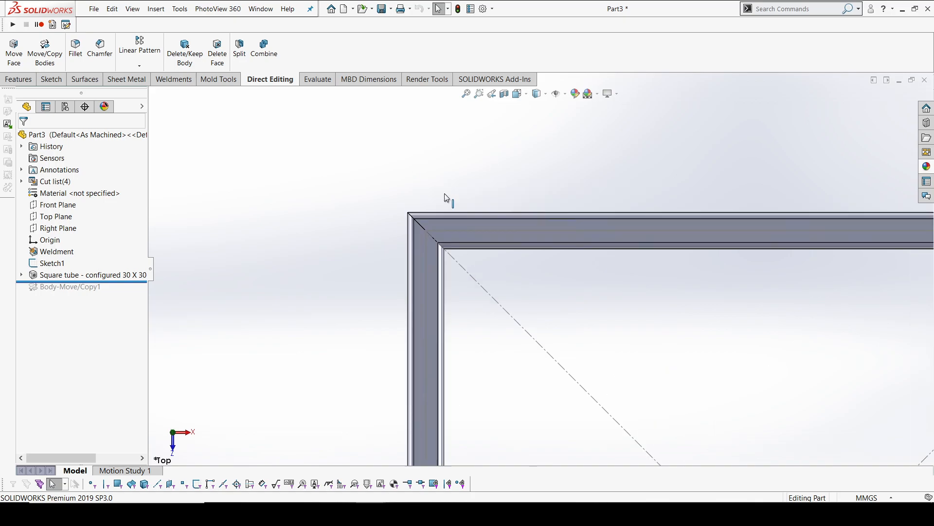
click(444, 246)
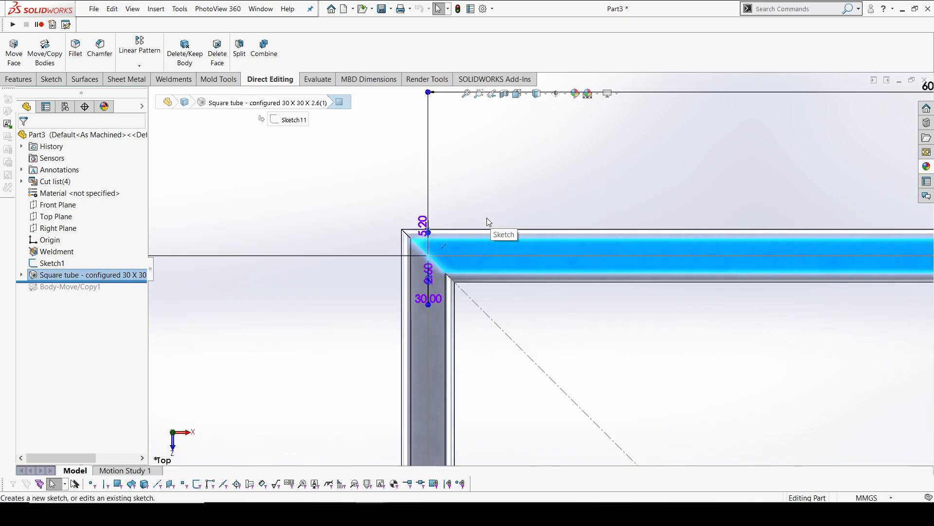
click(486, 220)
- Place a sketch point at the midpoint of the miter edge in the lower frame's rear corner at the negative X end
click(149, 65)
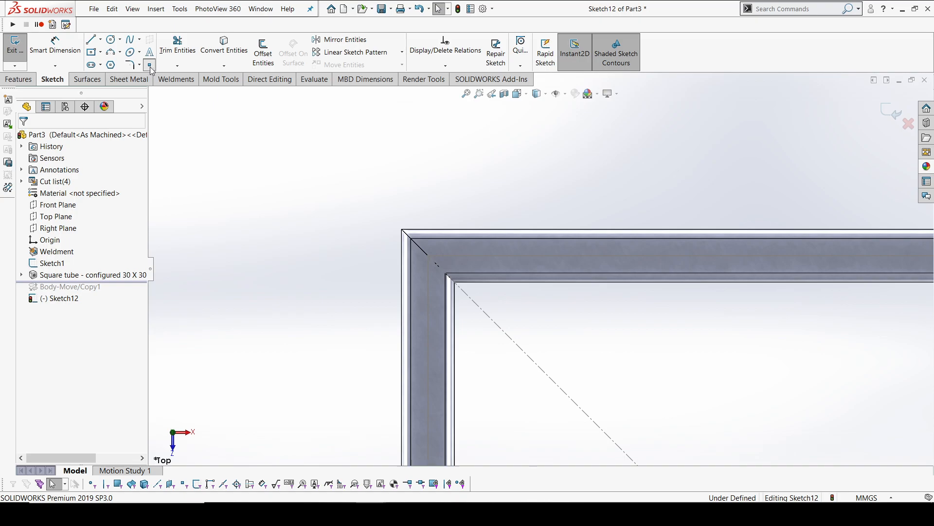
click(427, 256)
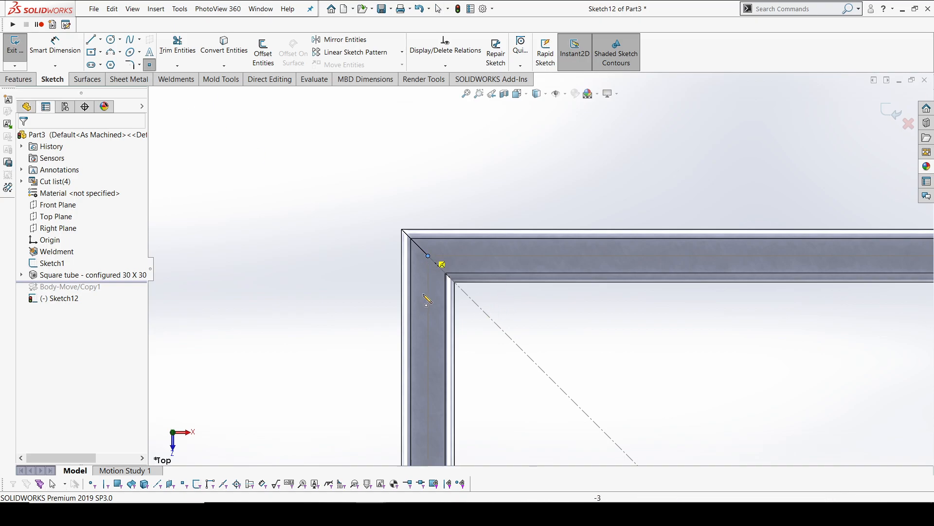
key(Escape)
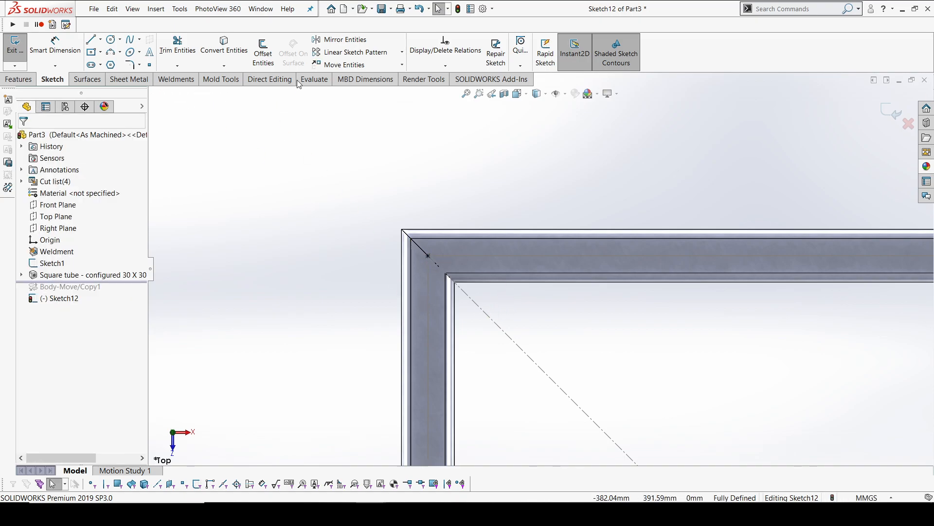
- Pattern the corner point linearly along the X-axis with 100 mm spacing and 7 instances
click(359, 54)
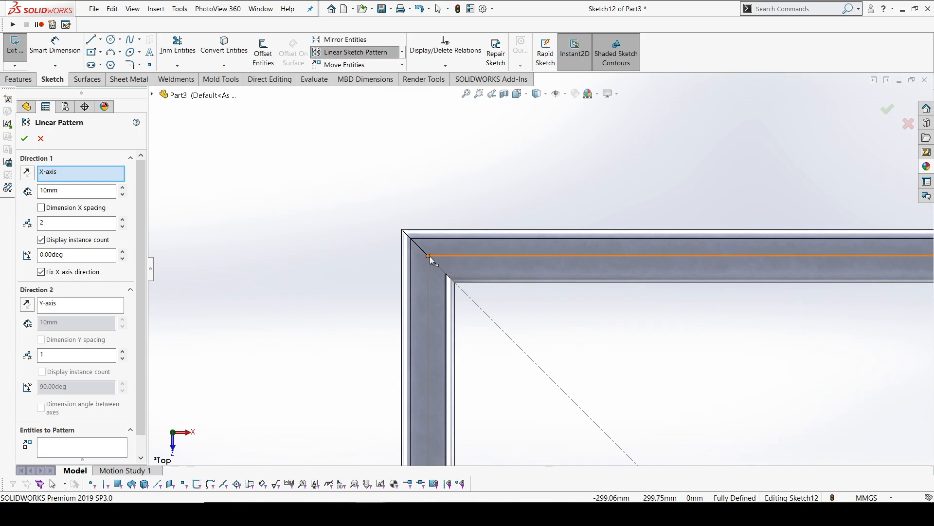
click(428, 256)
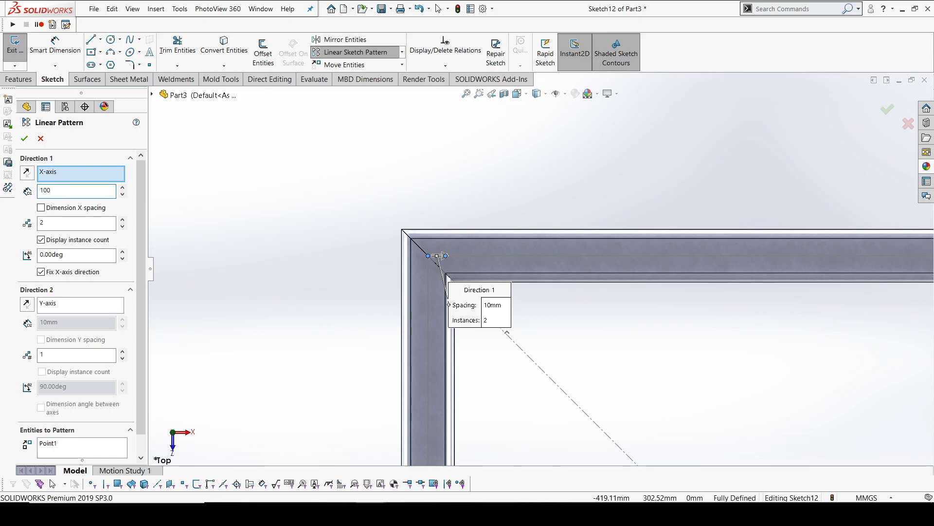
click(60, 221)
text(7)
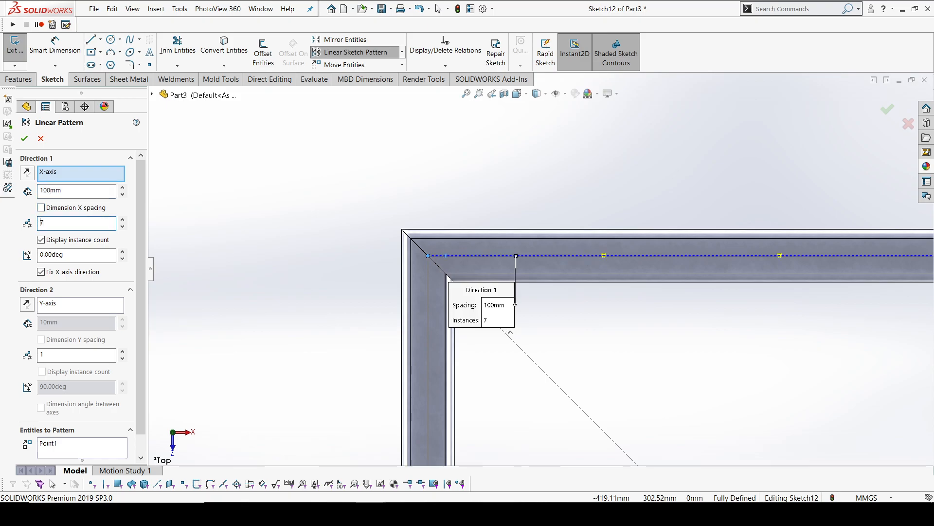
scroll(694, 317, up, 5)
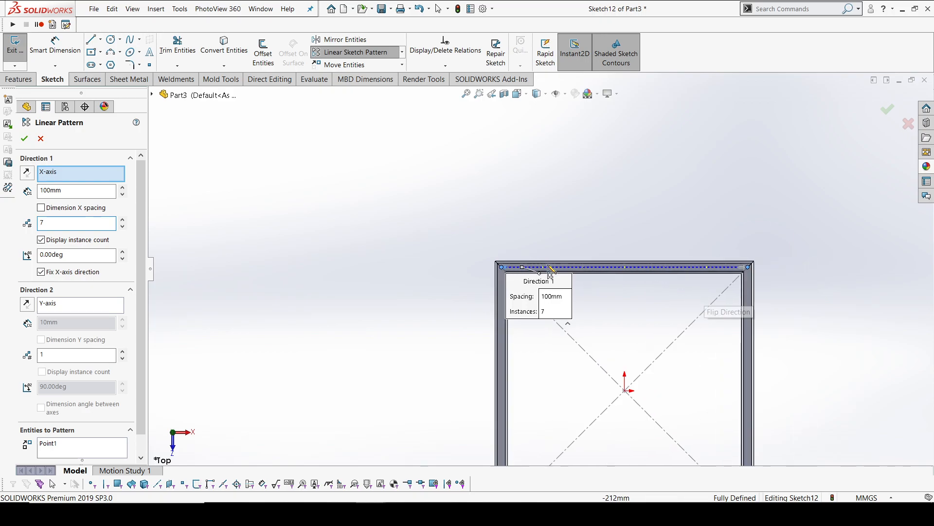
scroll(791, 258, down, 5)
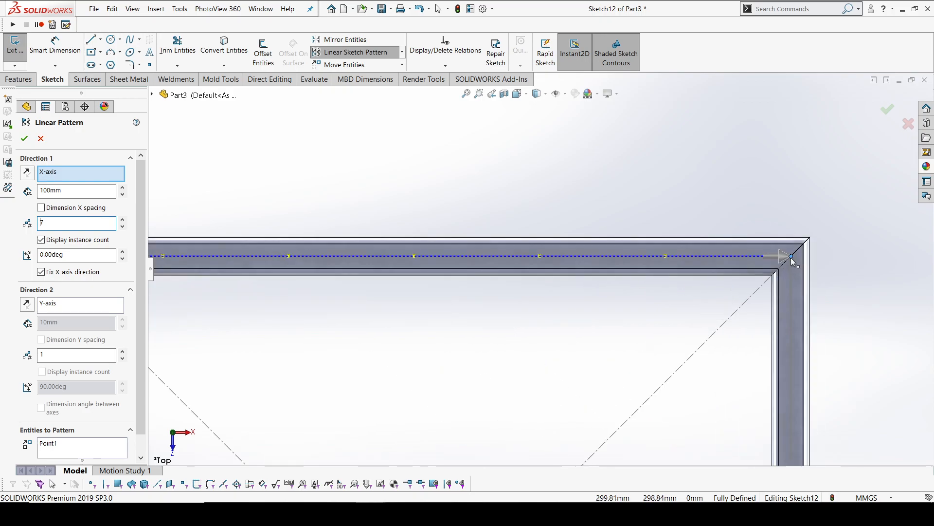
scroll(790, 258, up, 4)
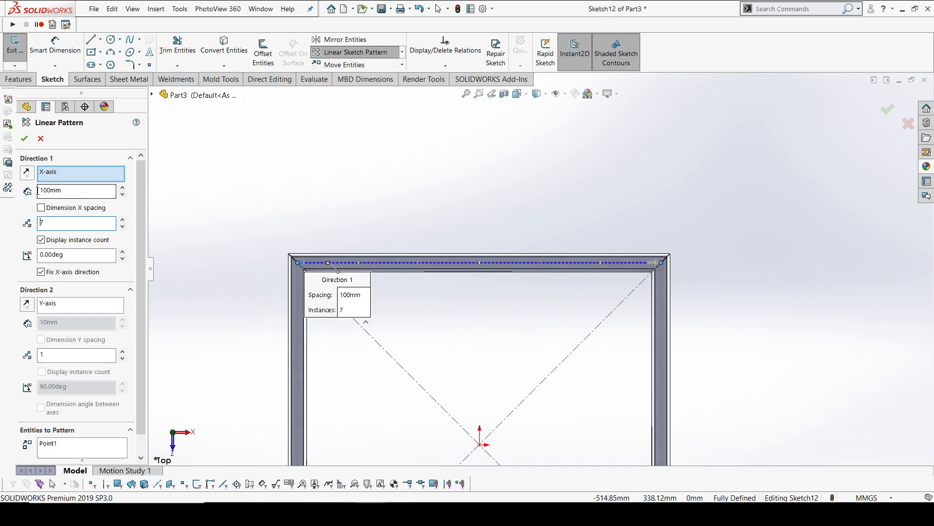
click(24, 140)
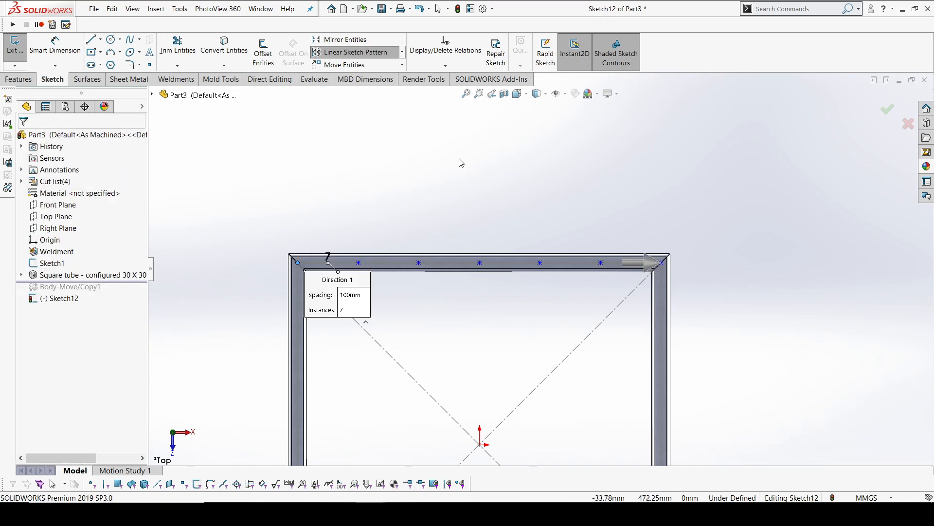
scroll(453, 214, up, 5)
scroll(437, 312, down, 2)
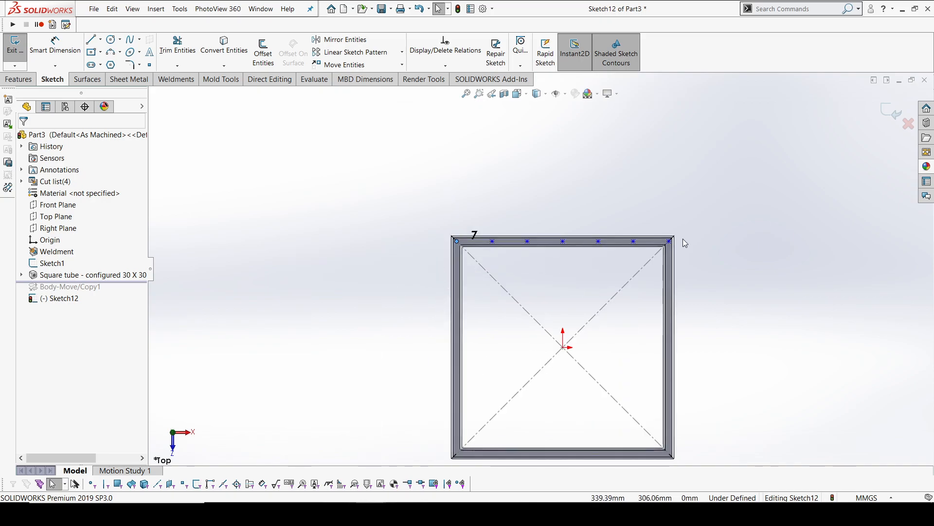
- Finish the point sketch and roll the feature history forward past the body copy
click(896, 115)
mouse_move(771, 369)
middle_down()
mouse_move(773, 225)
mouse_move(757, 220)
middle_up()
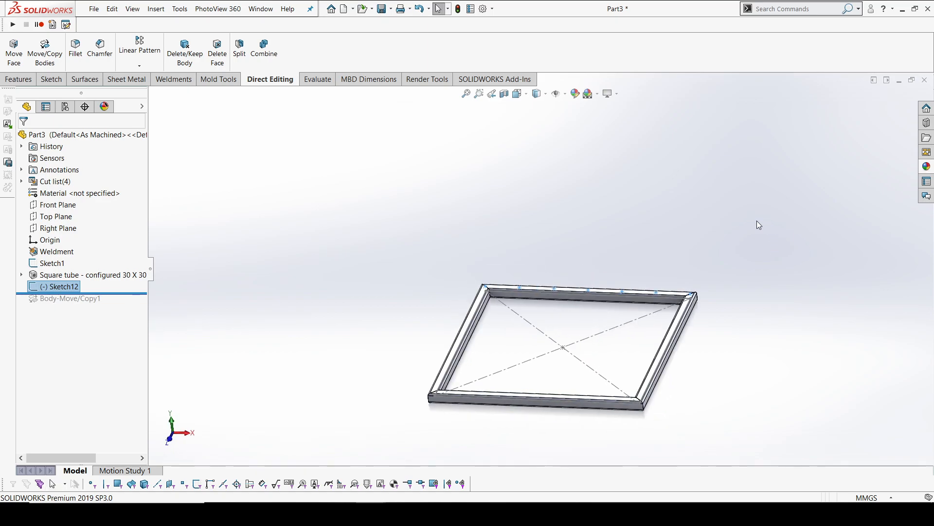
click(757, 220)
drag(129, 293, 129, 305)
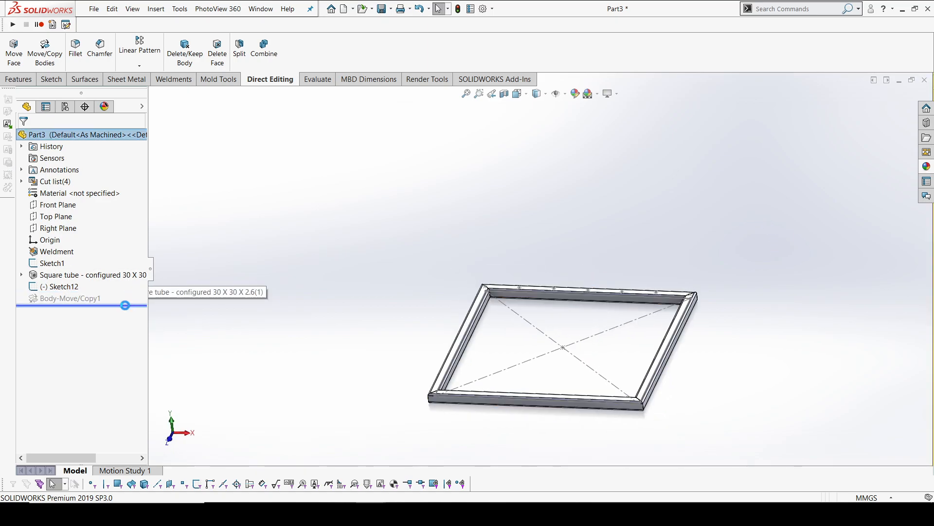
- Start a sketch on the underside face of one side tube of the upper frame
middle_drag(497, 299, 471, 198)
scroll(530, 207, down, 5)
scroll(555, 213, up, 8)
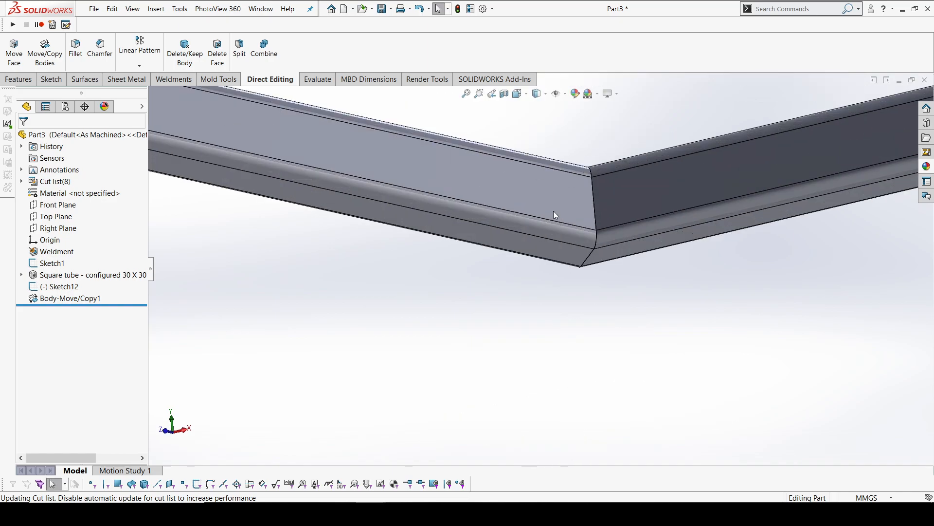
middle_drag(536, 326, 533, 433)
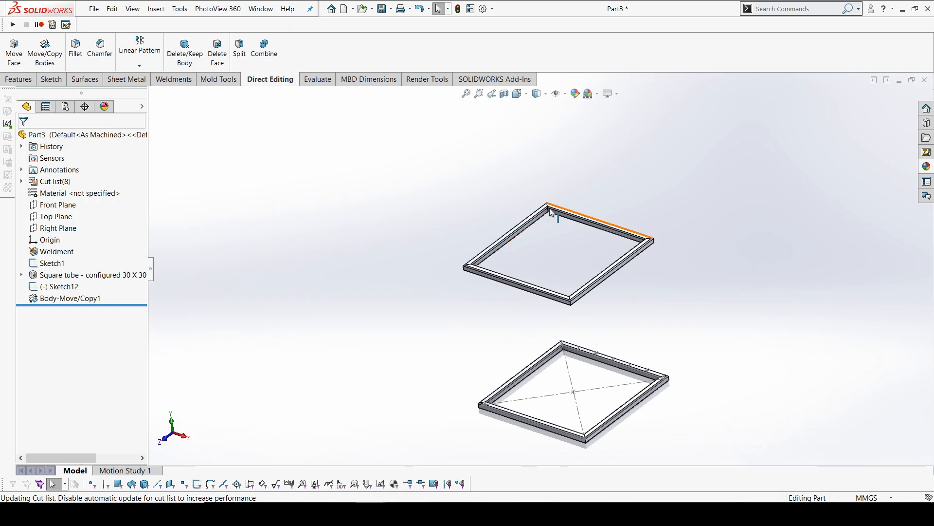
middle_drag(529, 250, 559, 246)
scroll(547, 260, down, 5)
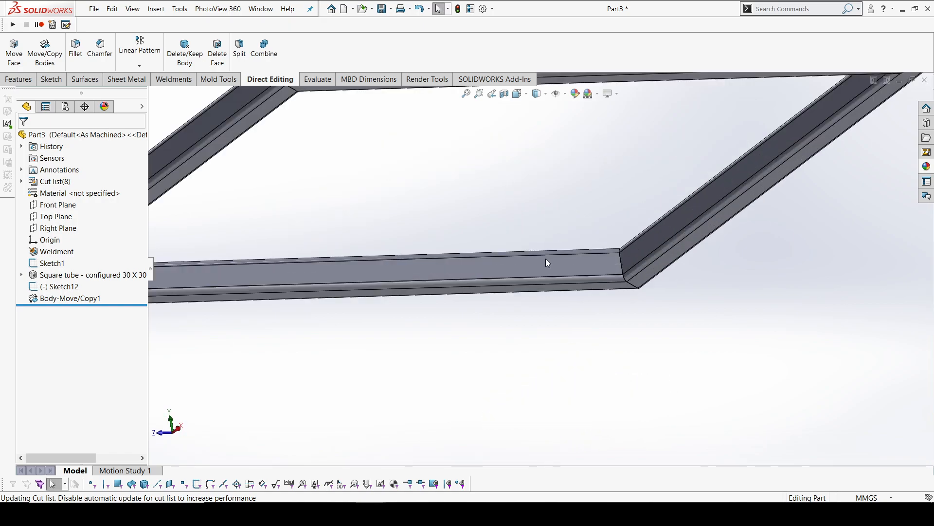
scroll(548, 263, down, 3)
click(578, 304)
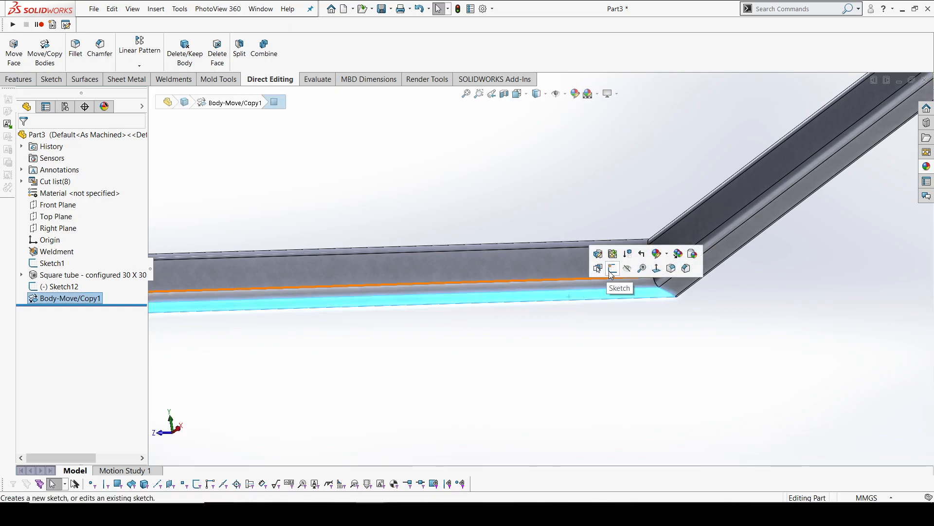
click(611, 270)
scroll(579, 345, down, 5)
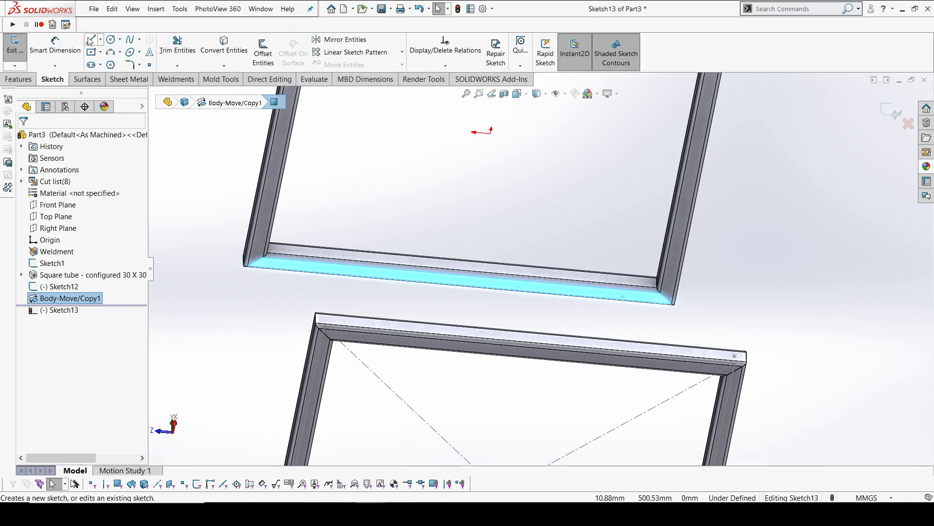
- Place a sketch point at the midpoint of the miter edge on the underside of the upper frame's corner
click(150, 64)
scroll(649, 306, down, 3)
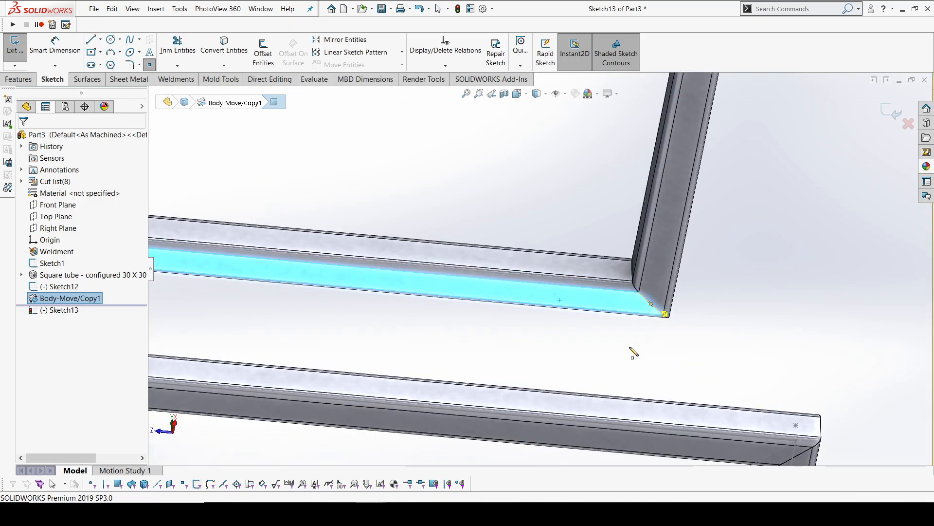
click(651, 304)
click(150, 65)
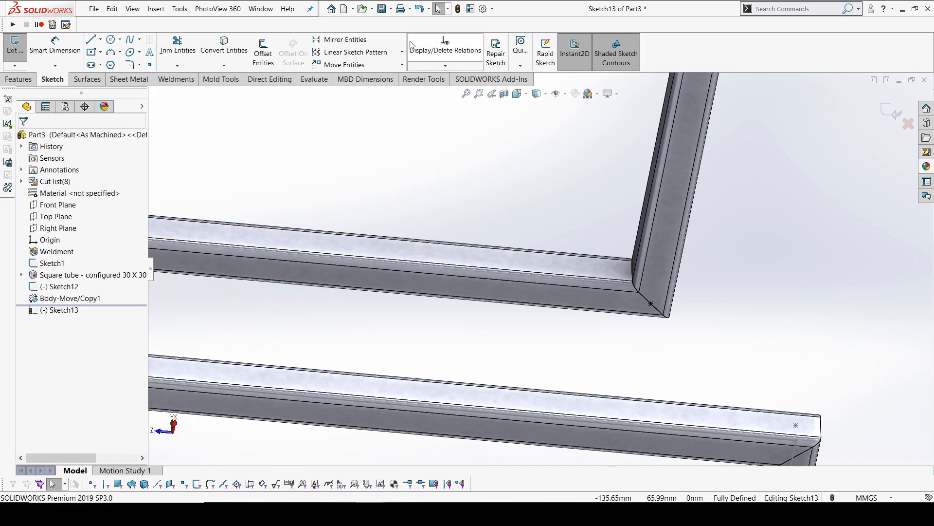
- Set up a linear sketch pattern of the corner point along the inner lengthwise edge of the side tube's underside
click(349, 55)
click(652, 310)
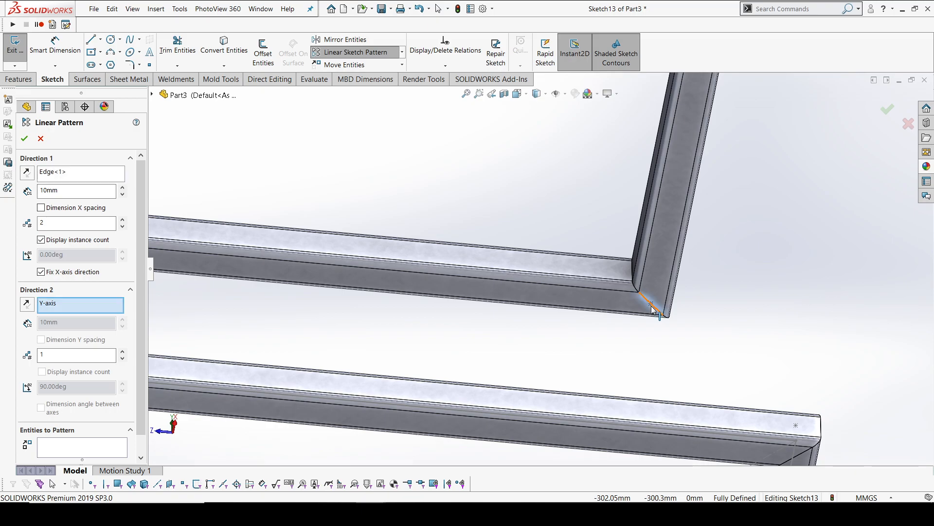
scroll(653, 310, down, 3)
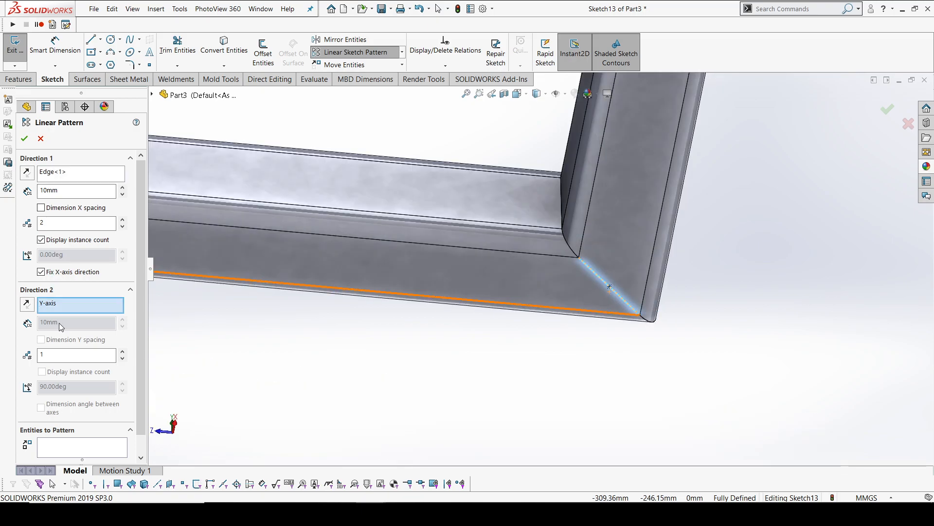
right_click(65, 171)
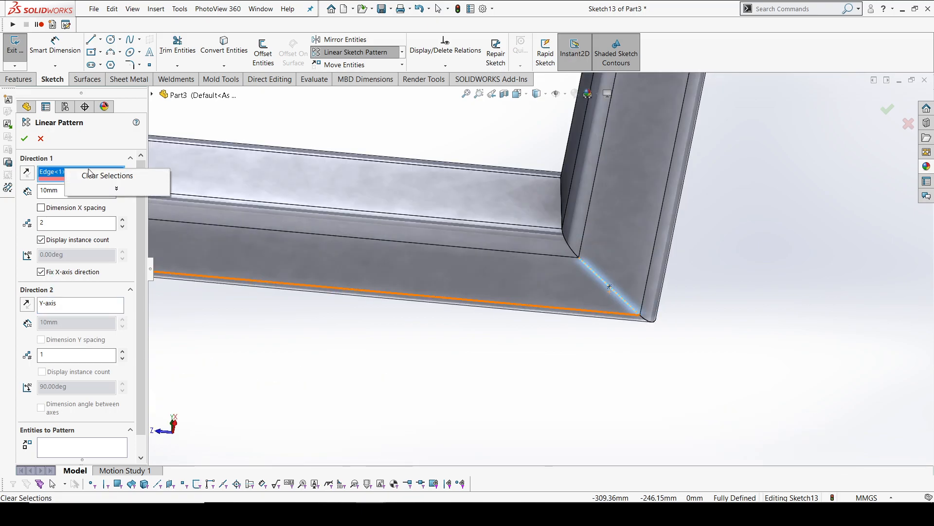
click(107, 175)
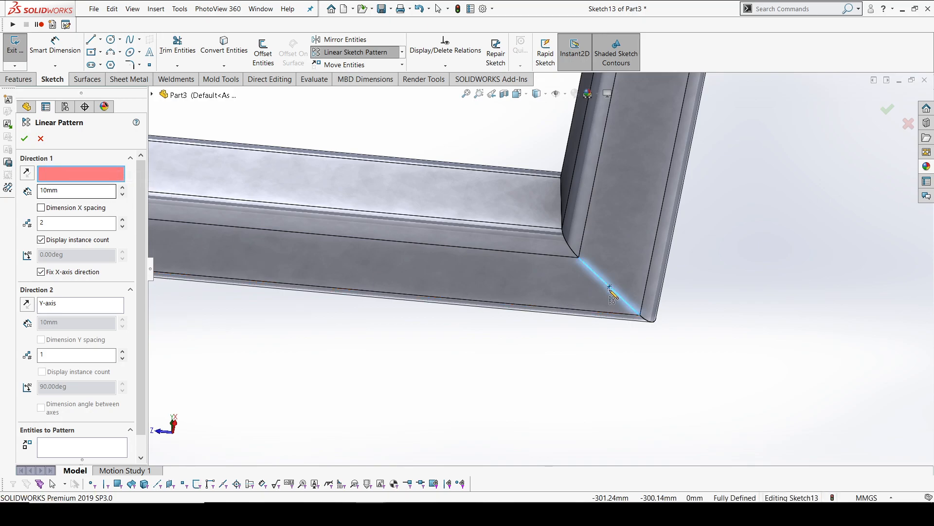
click(611, 288)
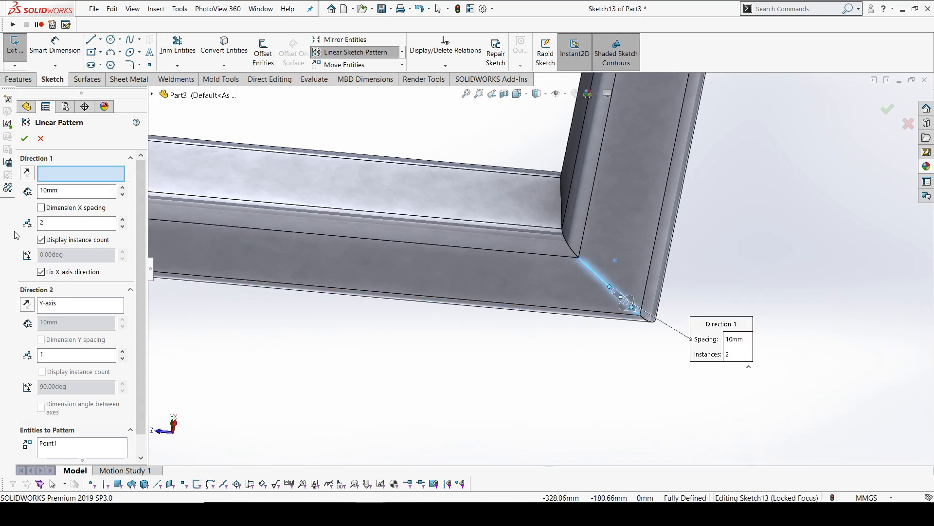
click(50, 173)
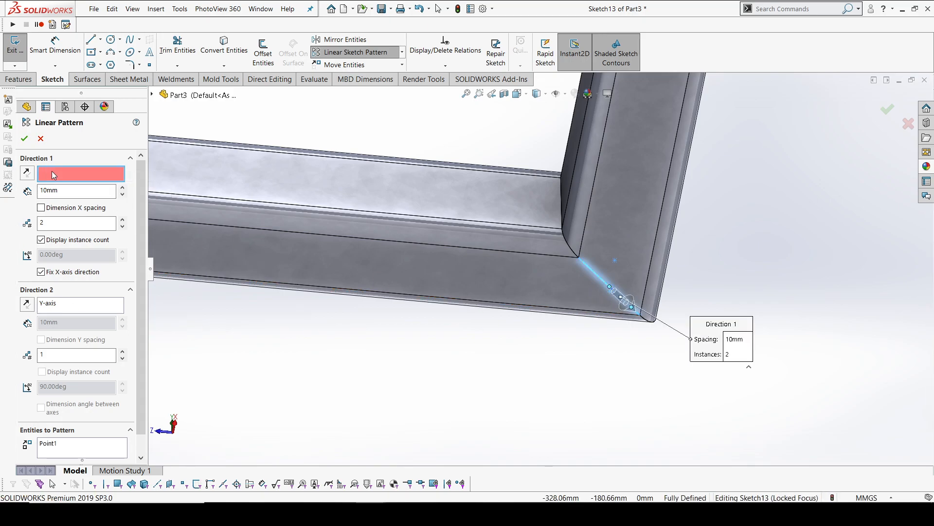
click(211, 226)
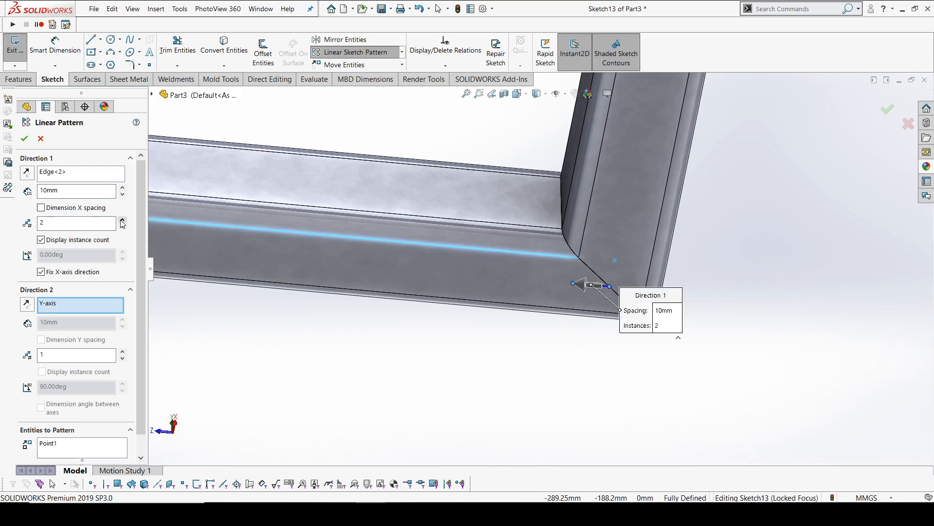
- Set the point pattern to 7 instances with 100 mm spacing and apply it
text(7)
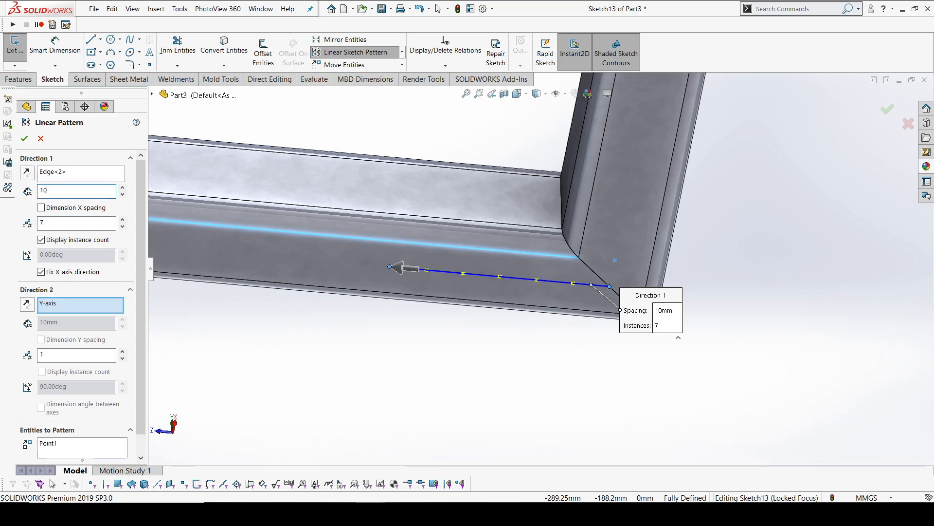
text(100)
key(Return)
scroll(458, 269, up, 2)
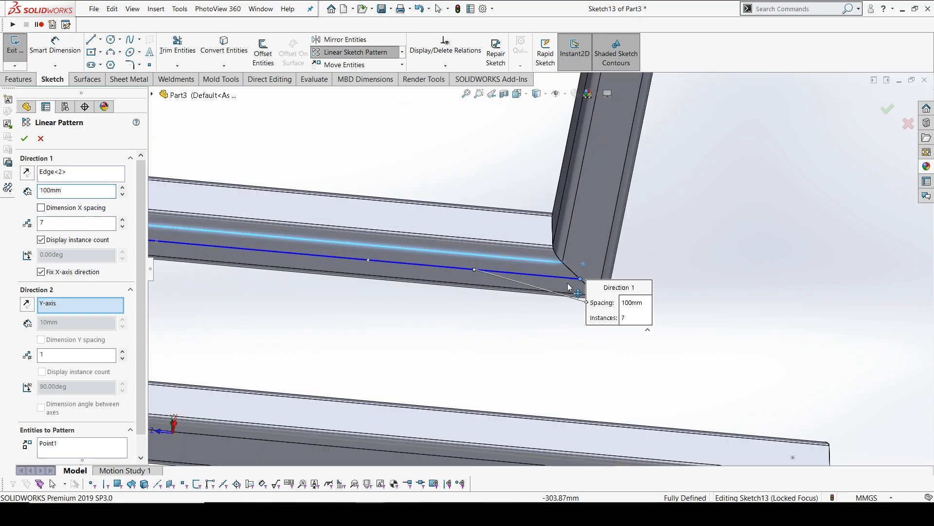
scroll(458, 269, up, 3)
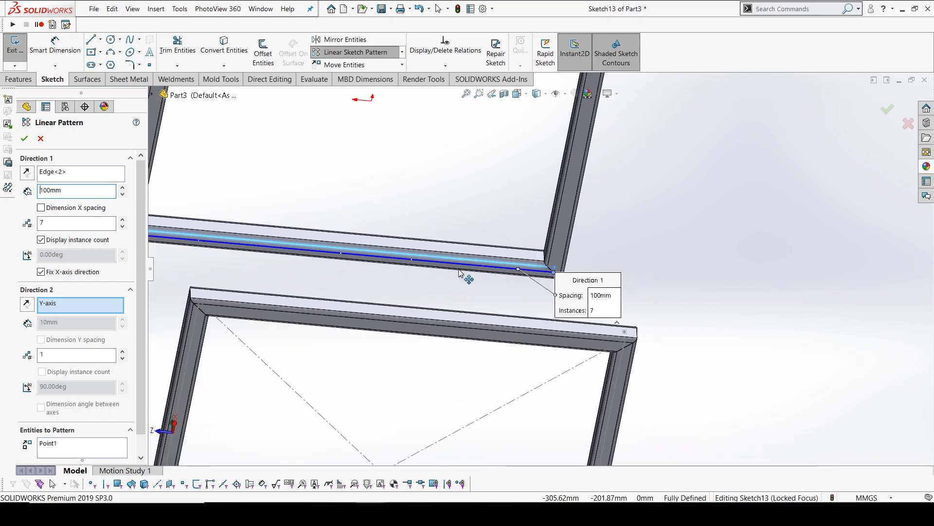
click(24, 138)
- Finish the upper frame's point sketch and start a new 3D sketch
middle_drag(521, 226, 463, 352)
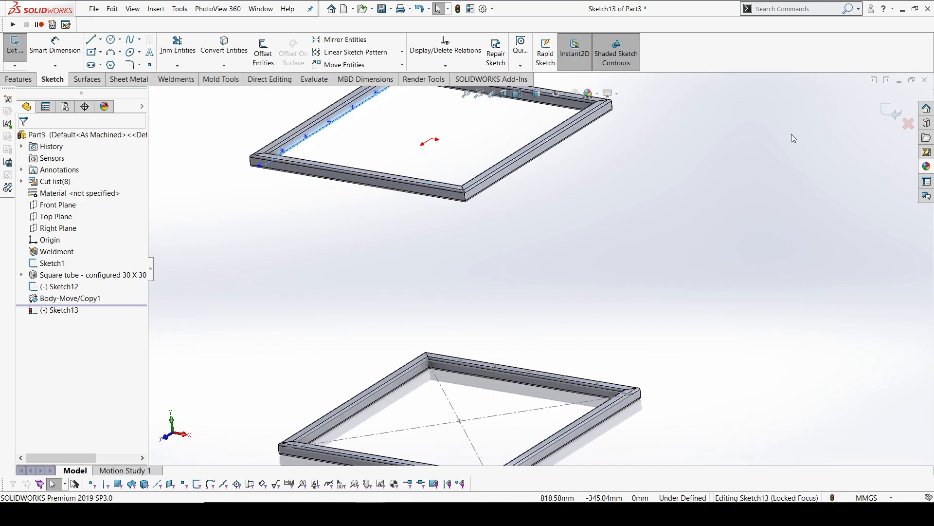
click(889, 112)
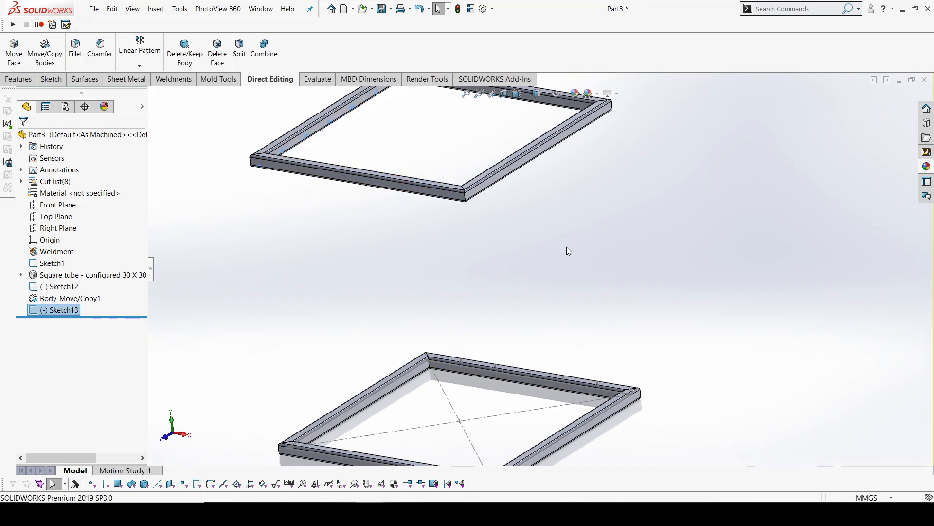
scroll(567, 247, up, 3)
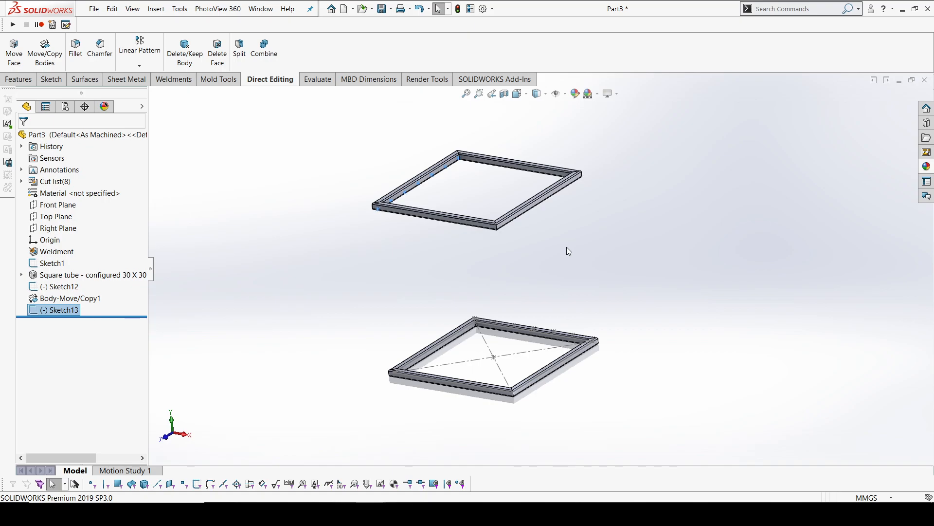
click(388, 263)
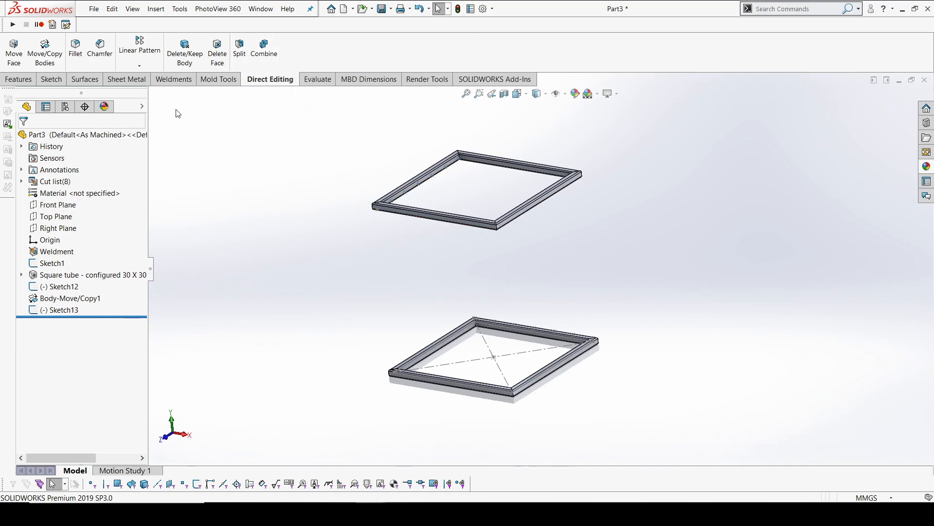
click(51, 80)
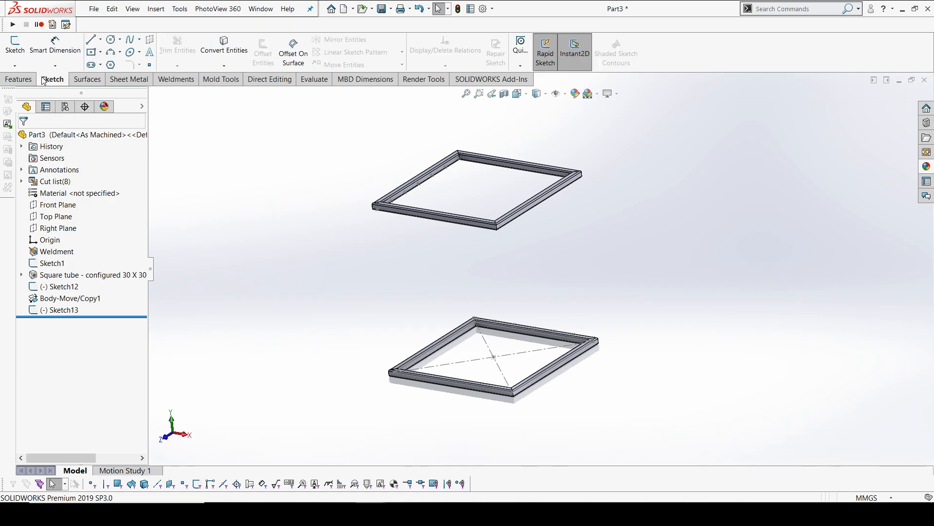
click(15, 66)
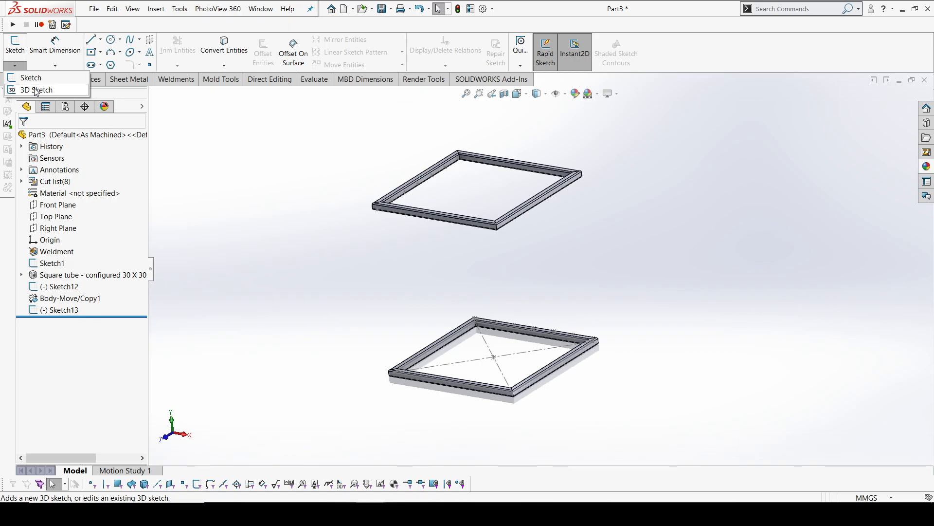
click(36, 91)
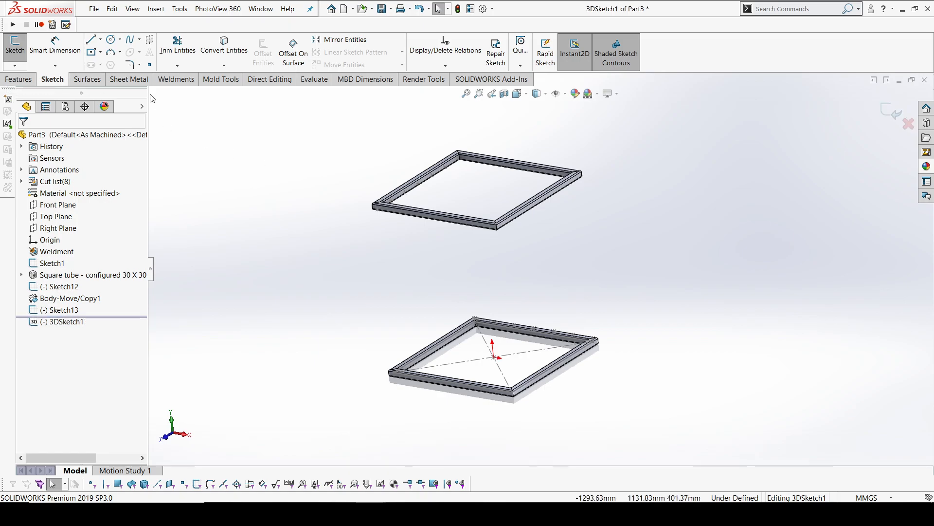
- Draw a 3D line from the end point of the lower frame's point row to the corner point on the upper frame's underside
click(91, 39)
scroll(473, 310, down, 8)
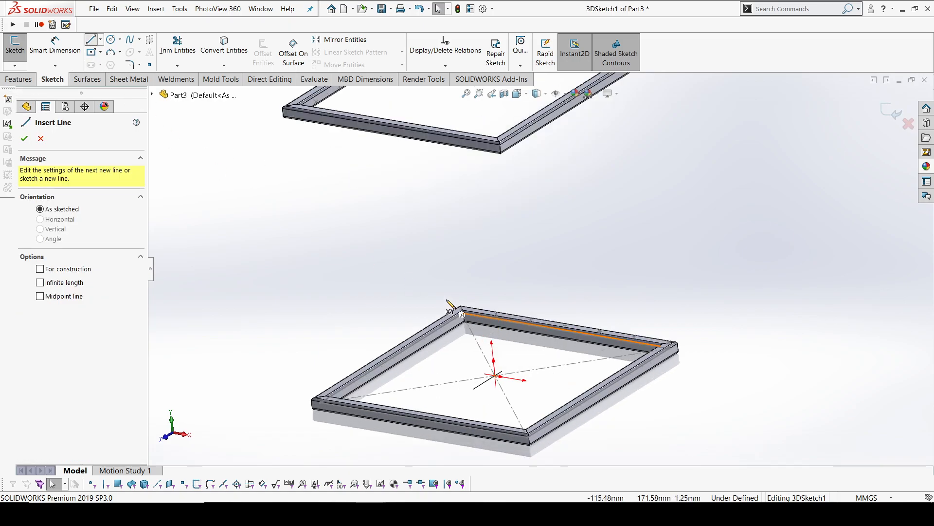
scroll(473, 311, up, 4)
middle_drag(473, 310, 605, 322)
scroll(605, 322, up, 3)
scroll(535, 301, down, 2)
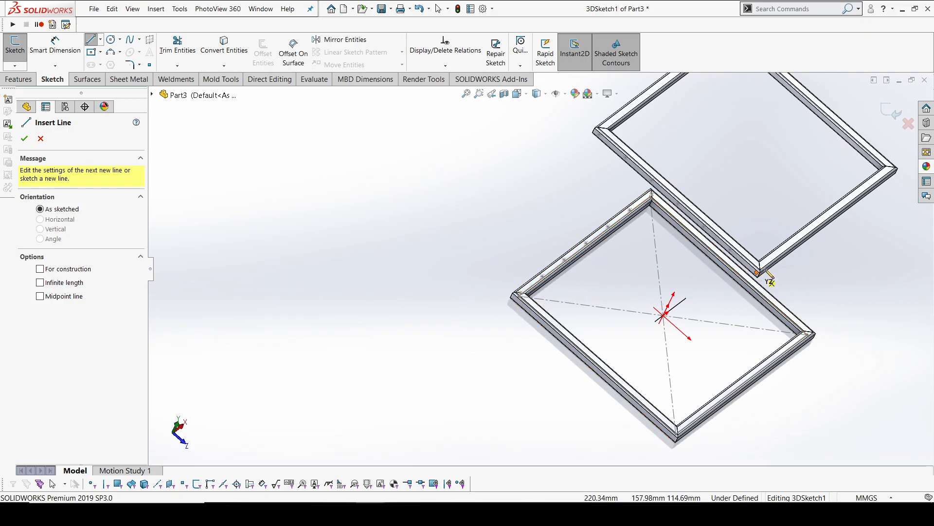
scroll(762, 275, down, 3)
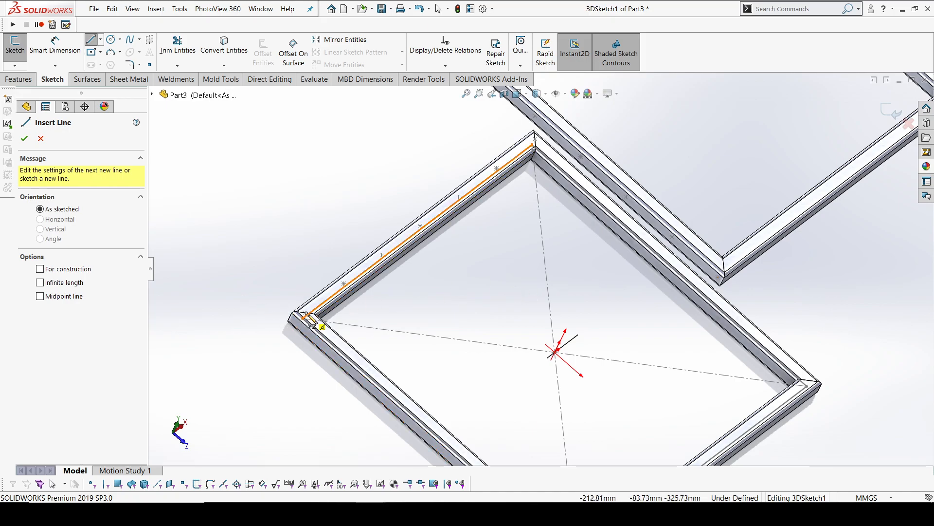
click(304, 313)
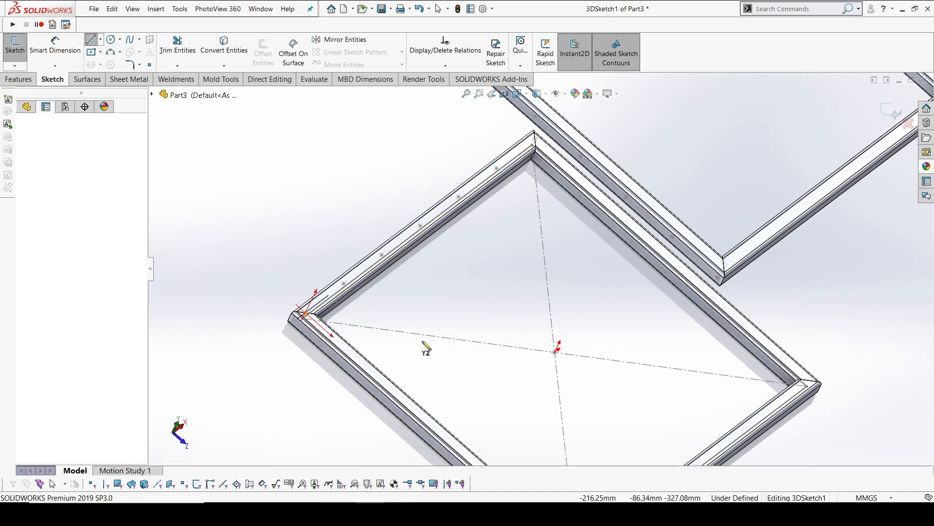
click(719, 277)
key(Escape)
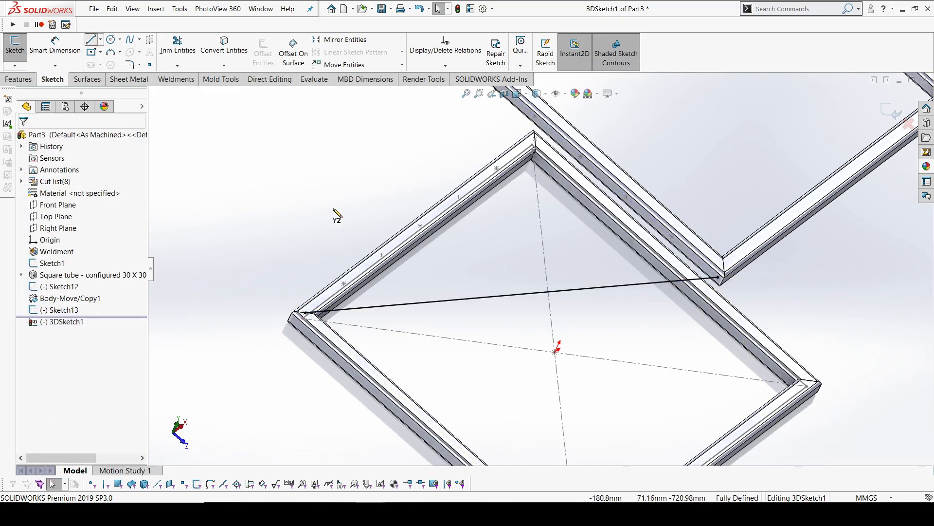
- Draw two more 3D lines joining the second and third pattern points of the lower frame to their counterparts on the upper frame
click(344, 283)
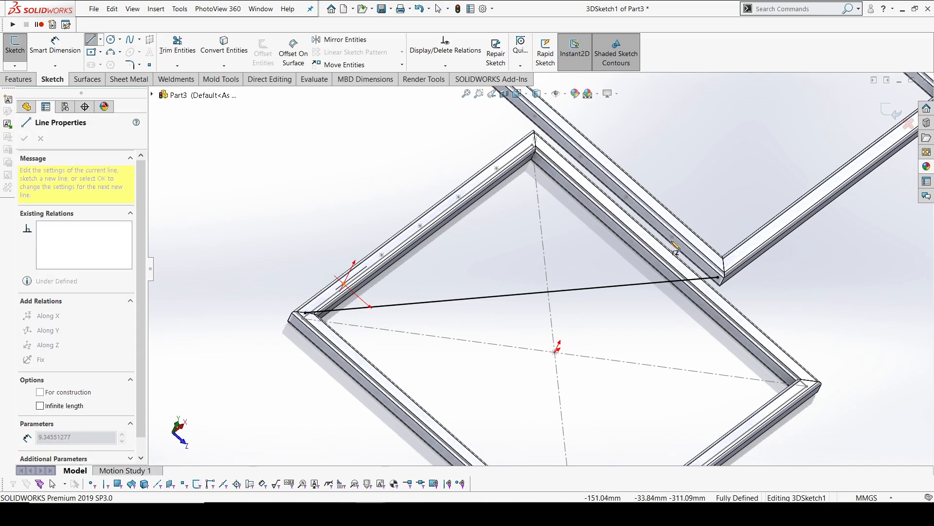
click(672, 238)
key(Escape)
click(91, 39)
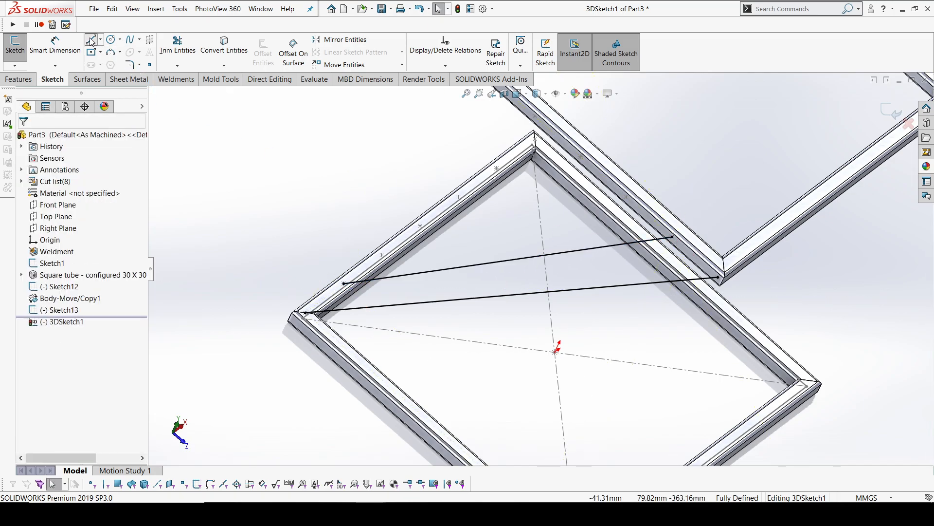
click(383, 256)
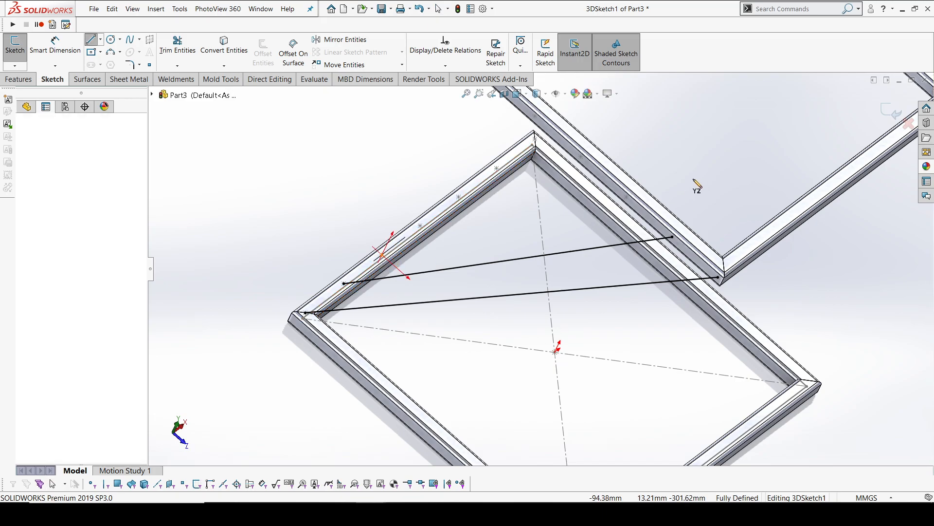
click(627, 197)
key(Escape)
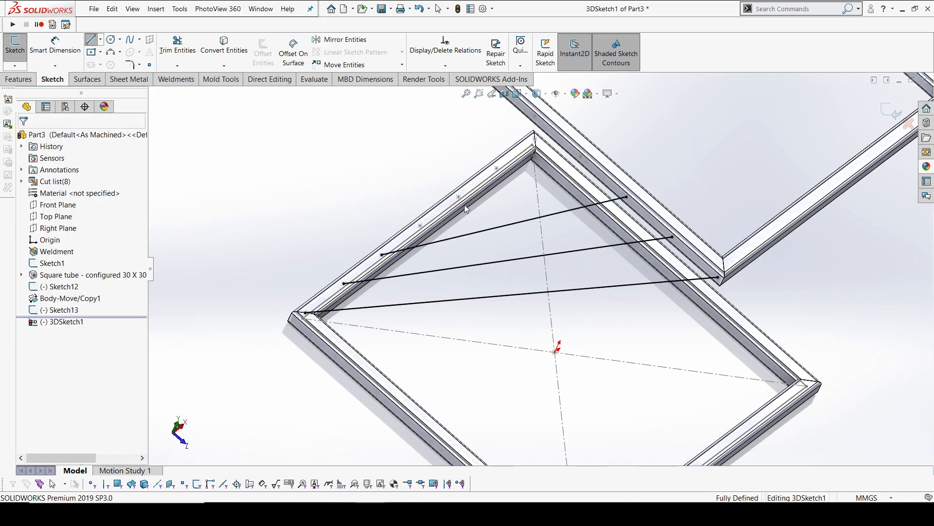
- Draw a line joining the fourth pattern point on the lower frame to the fourth point on the upper frame
click(91, 39)
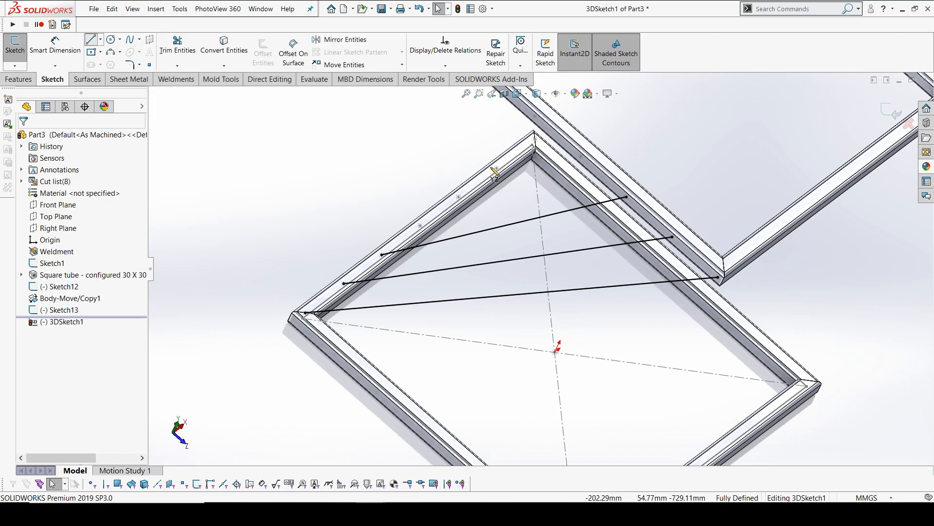
click(420, 225)
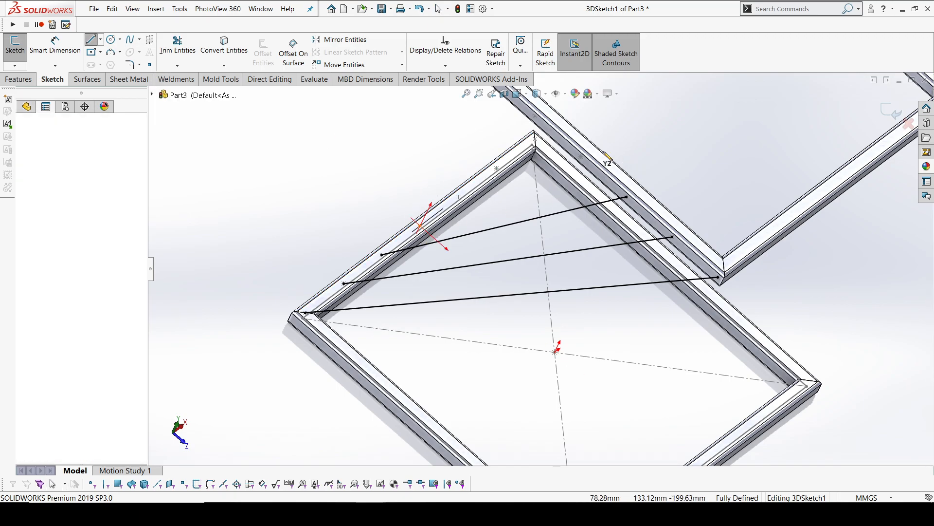
click(580, 152)
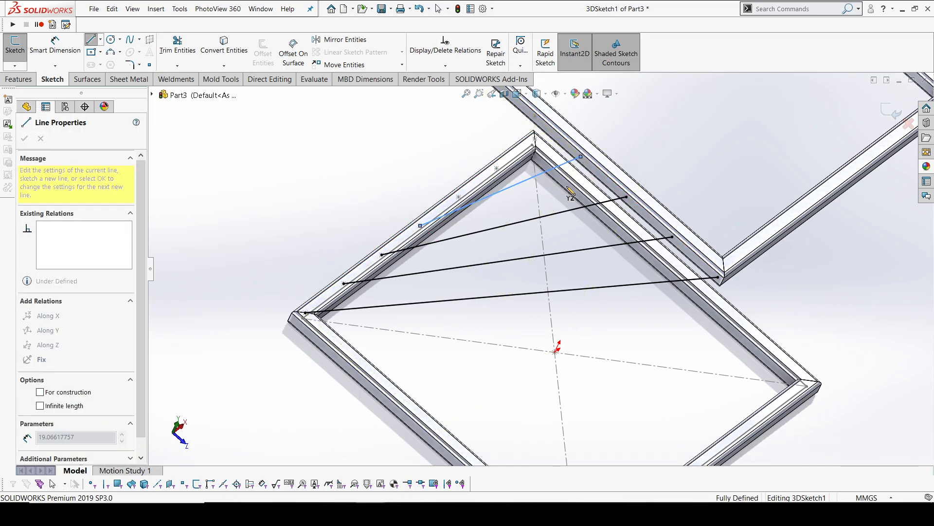
key(Escape)
middle_drag(443, 177, 480, 183)
key(Escape)
scroll(475, 188, down, 2)
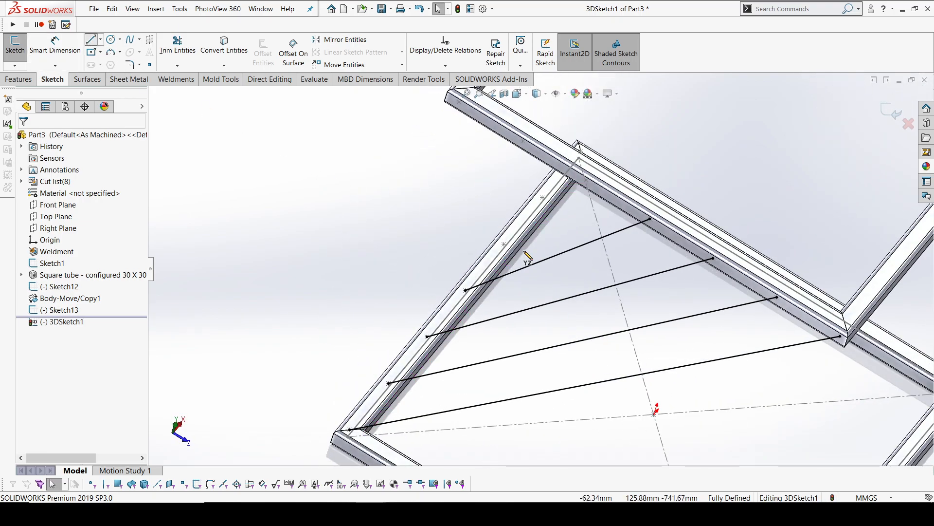
- Draw lines joining the fifth and sixth pattern points on the lower frame to the matching points on the upper frame
click(504, 244)
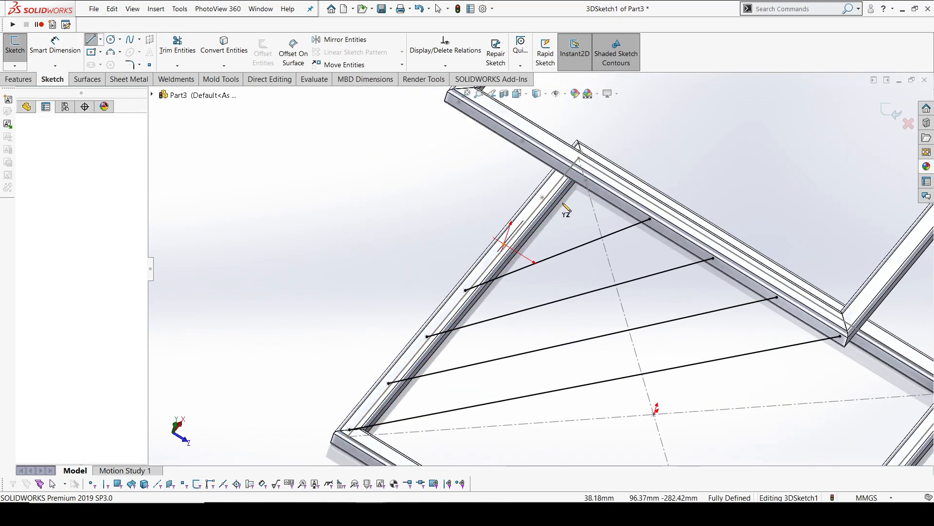
click(586, 180)
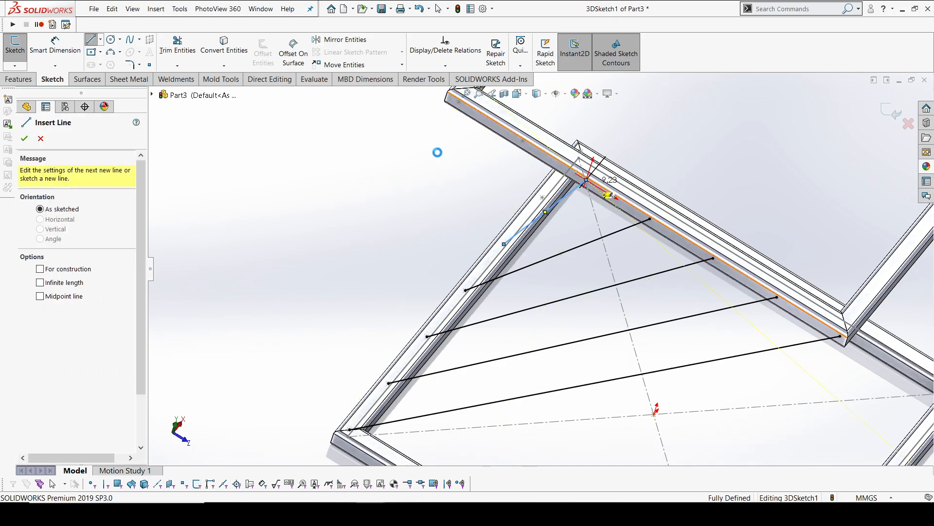
key(Escape)
click(91, 40)
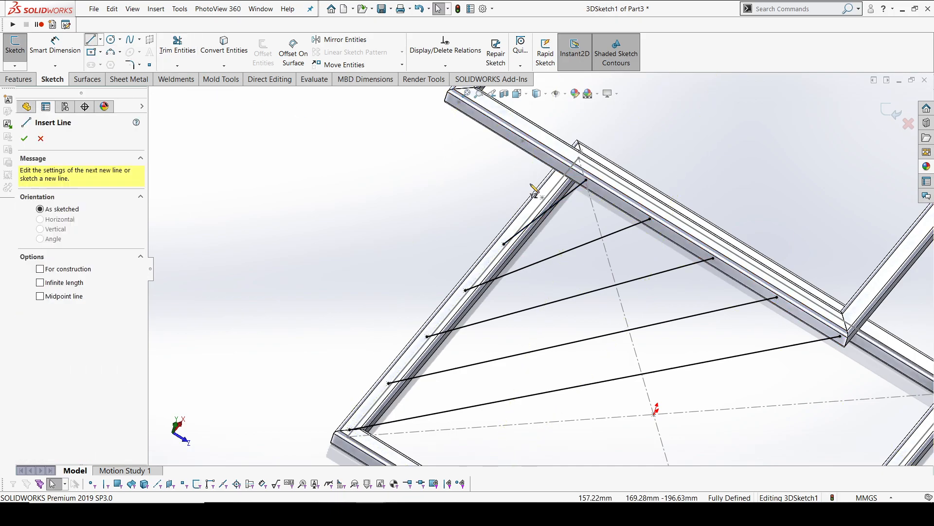
click(543, 198)
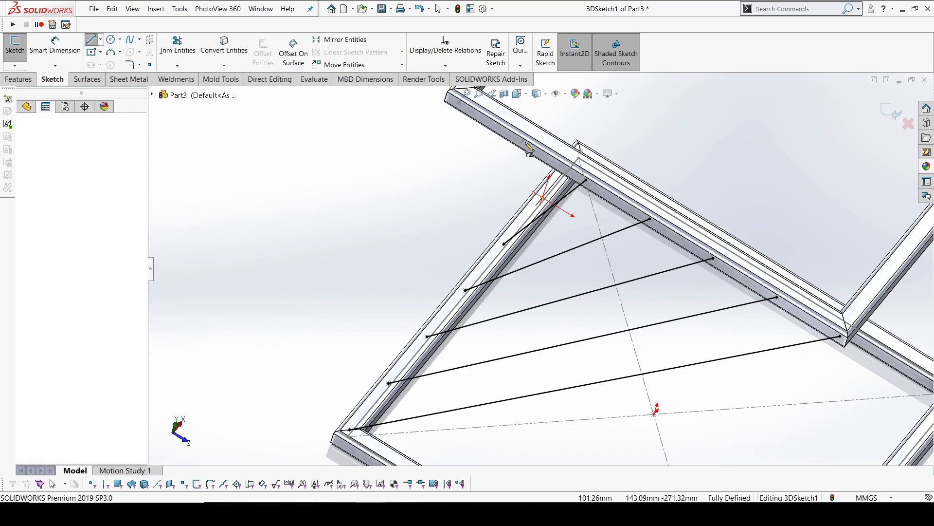
click(522, 141)
key(Escape)
middle_drag(569, 193, 374, 142)
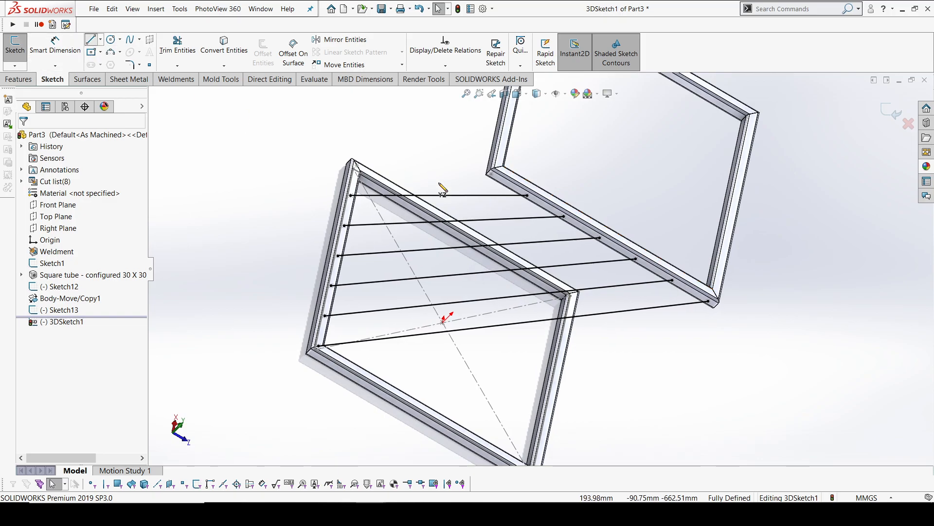
- Draw the seventh 3D line between the remaining corner points of the lower and upper frames, and exit the 3D sketch
click(355, 164)
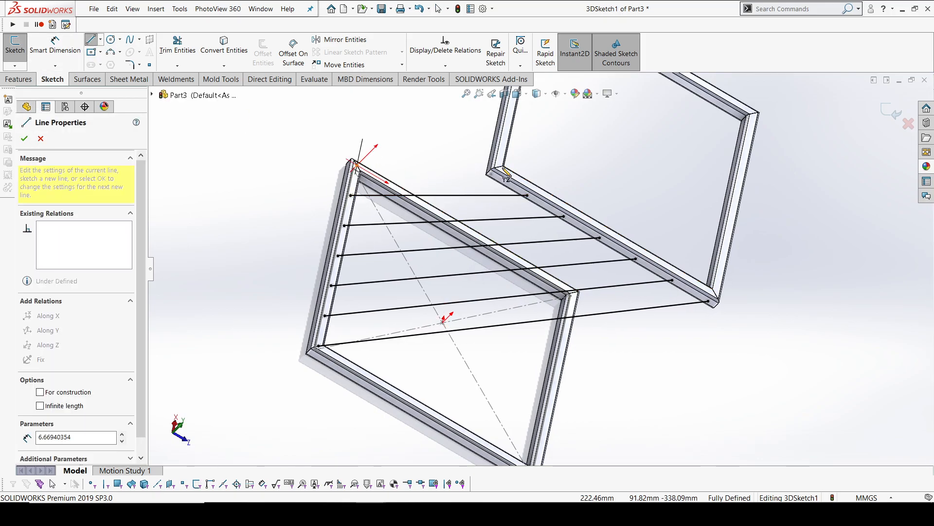
scroll(506, 173, down, 3)
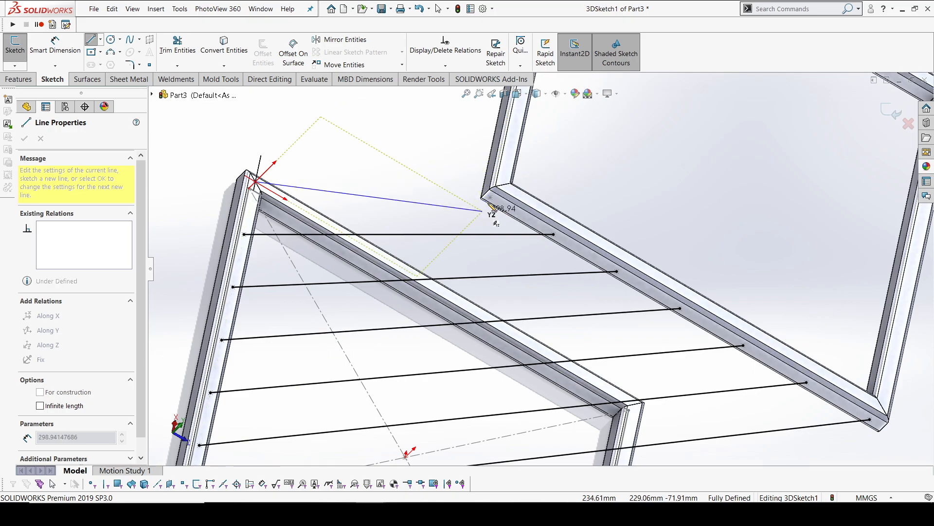
click(489, 197)
key(Escape)
key(Escape)
middle_drag(502, 259, 455, 341)
scroll(481, 235, up, 3)
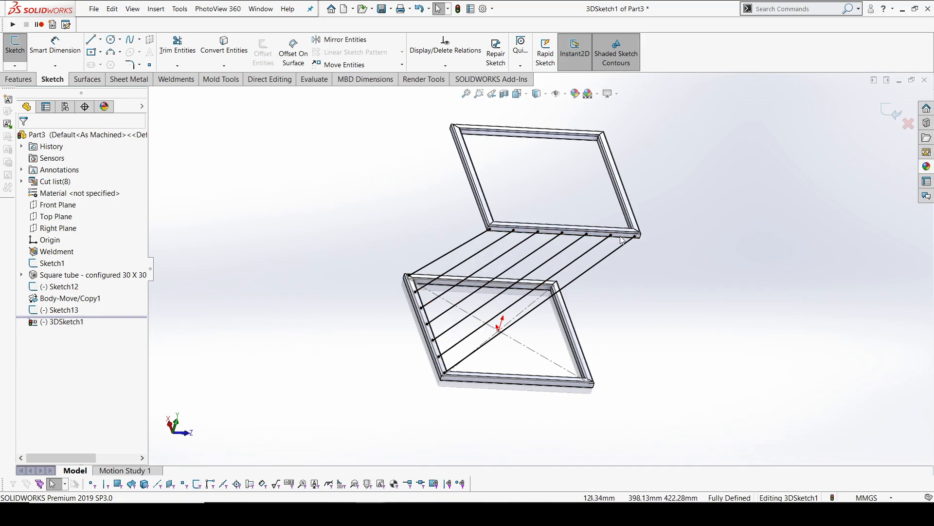
middle_drag(644, 284, 614, 256)
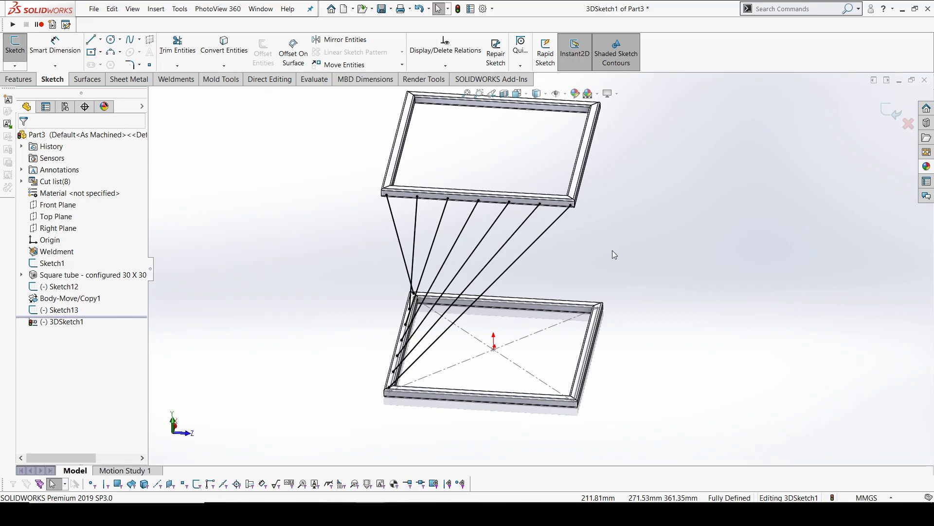
scroll(602, 207, up, 1)
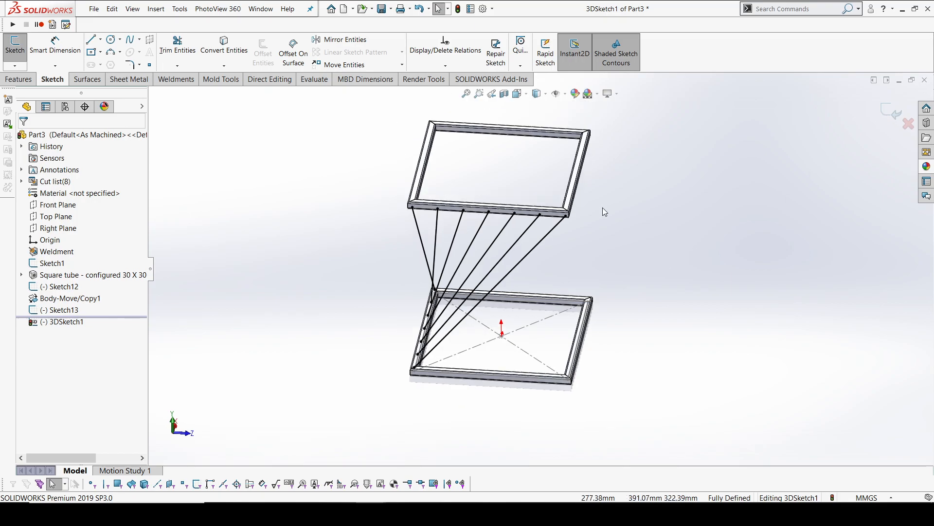
middle_drag(602, 207, 611, 188)
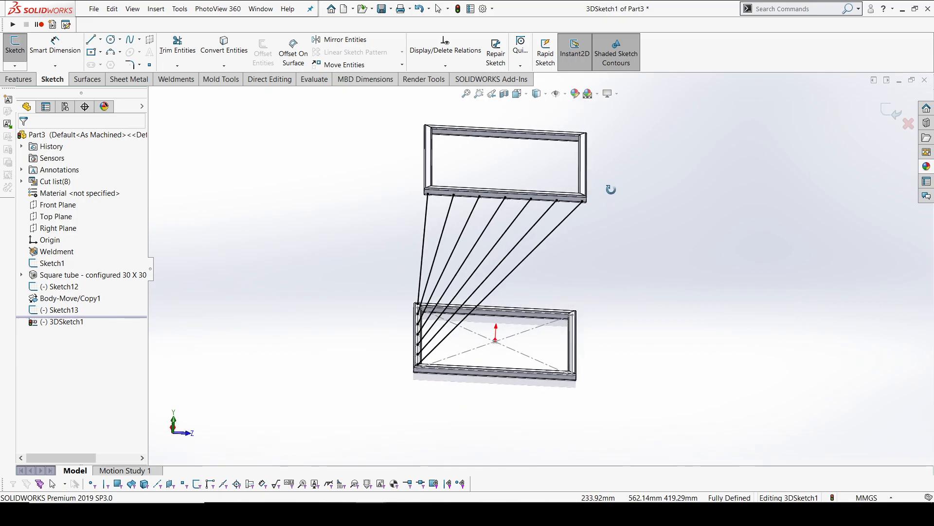
click(893, 112)
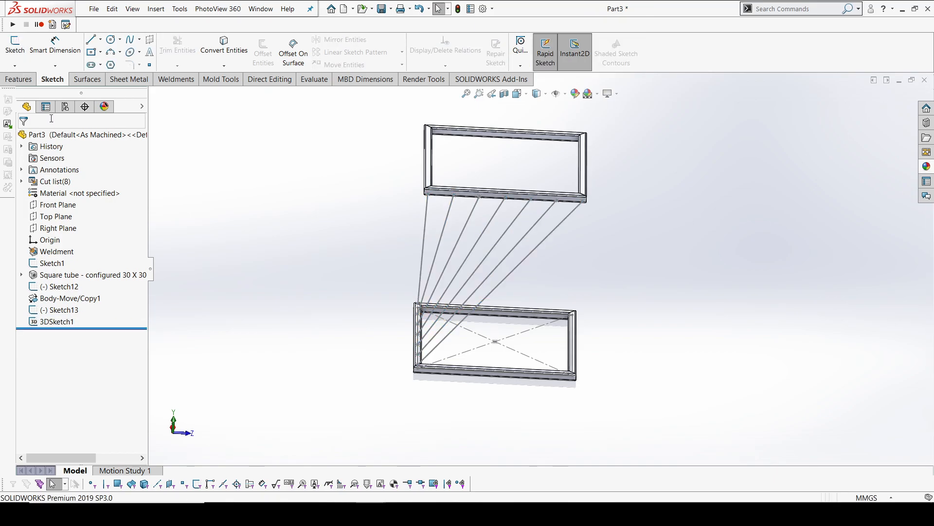
- Start a structural member using the iso configured square tube, size 30 x 30 x 2.6, with the longest slanted sketch line as its first group
click(174, 81)
click(80, 49)
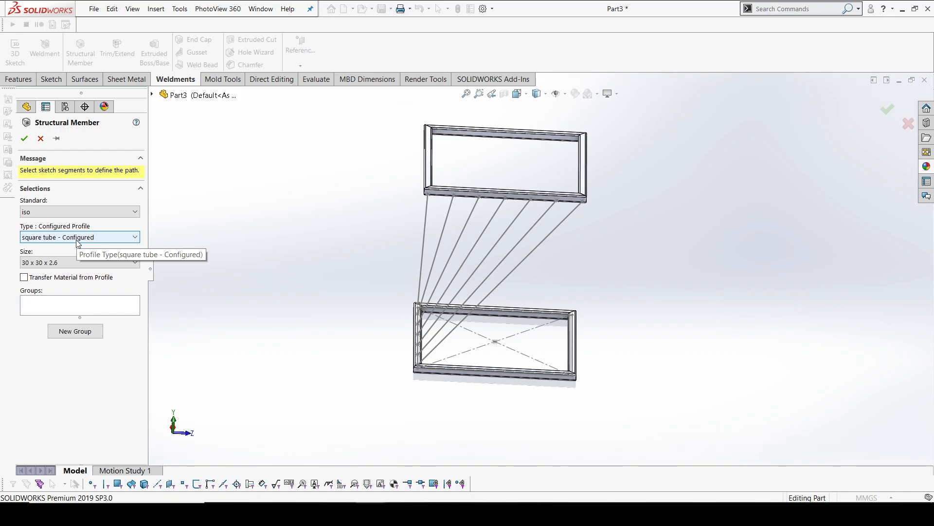
scroll(487, 262, down, 3)
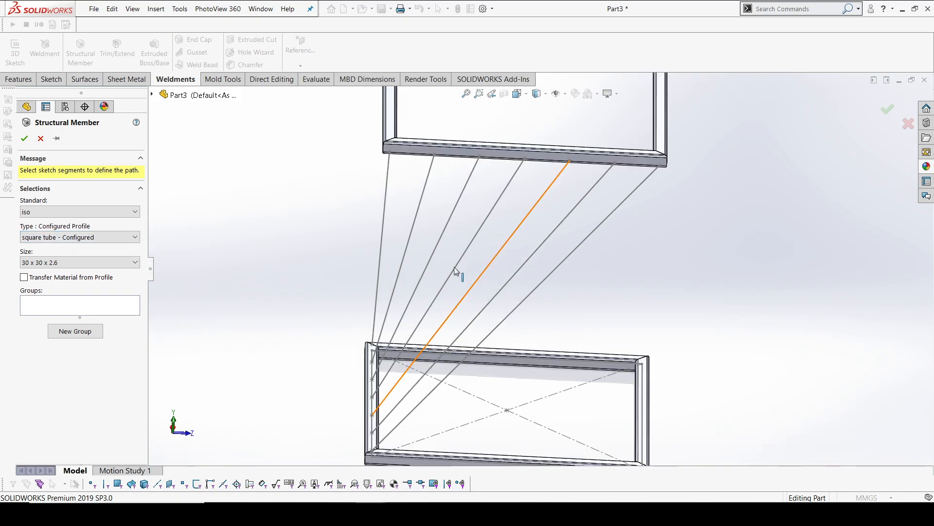
click(72, 309)
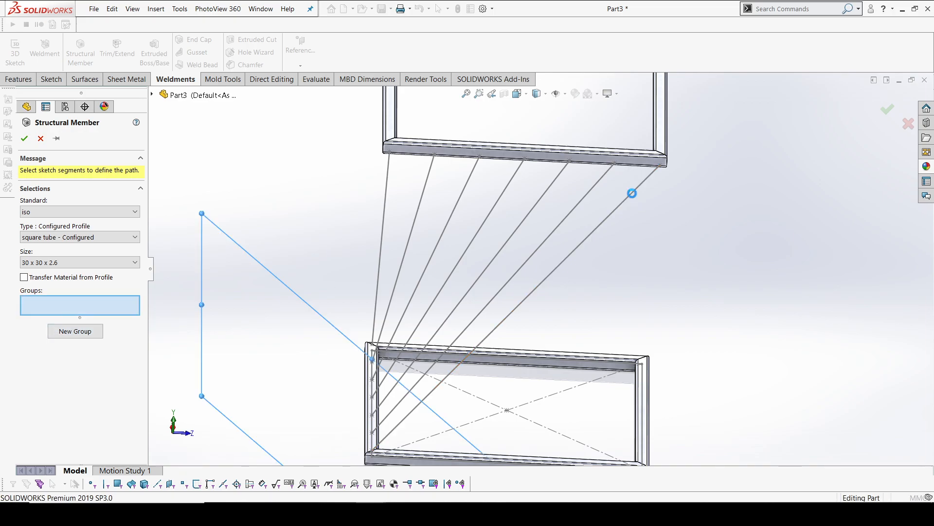
click(634, 196)
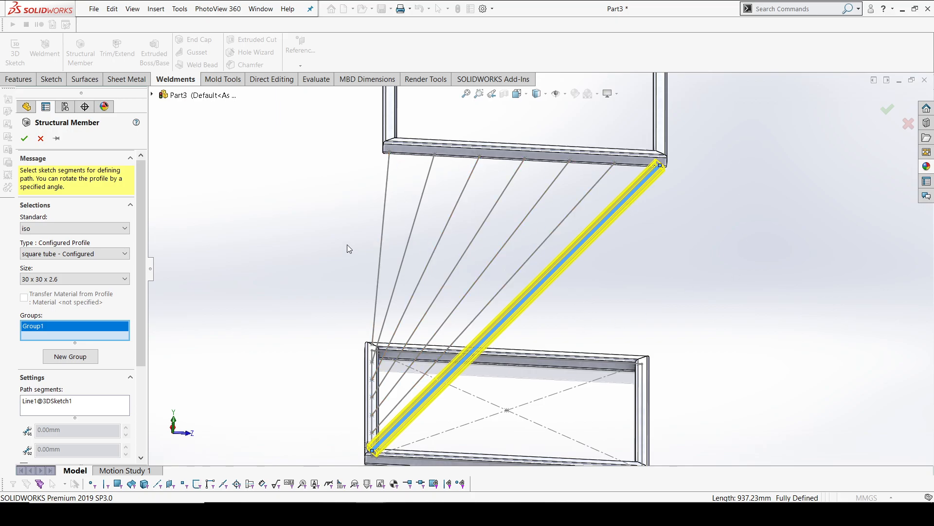
- Add the second, third and fourth slanted sketch lines to the structural member, each as its own new group
click(72, 357)
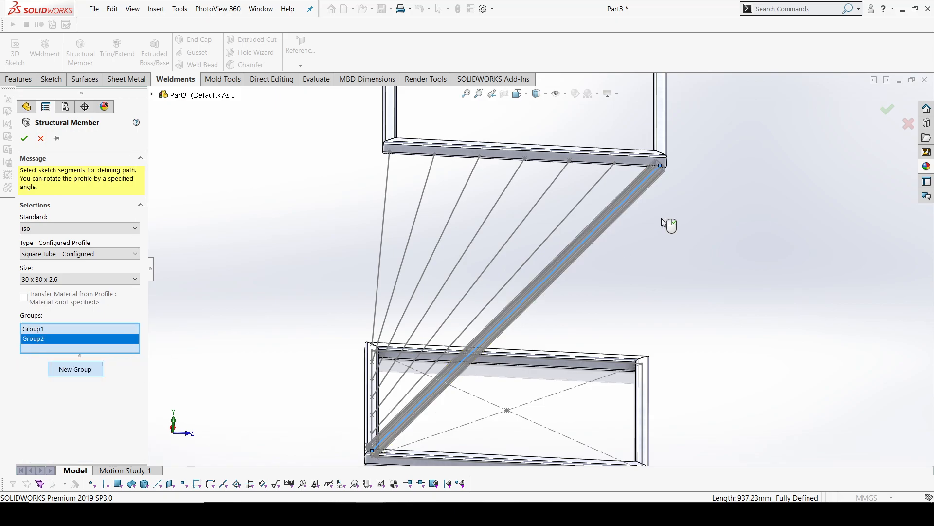
click(601, 183)
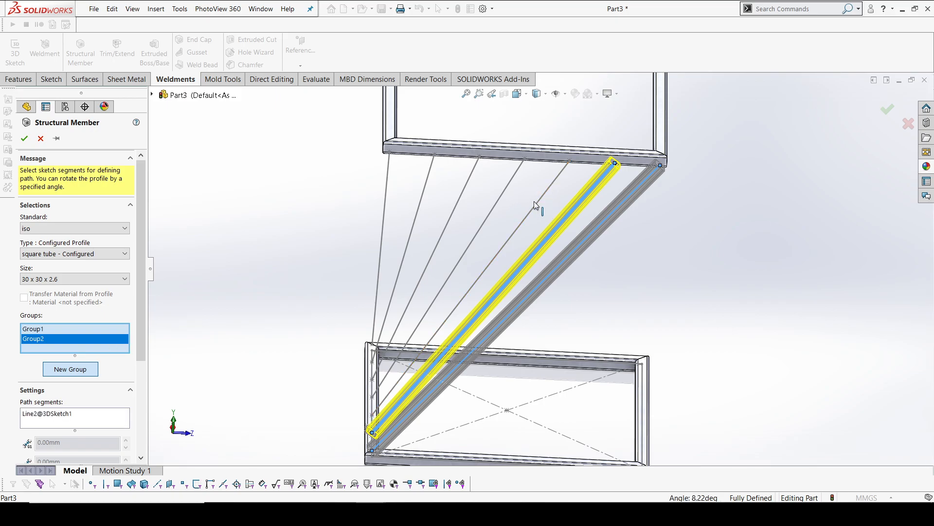
click(70, 374)
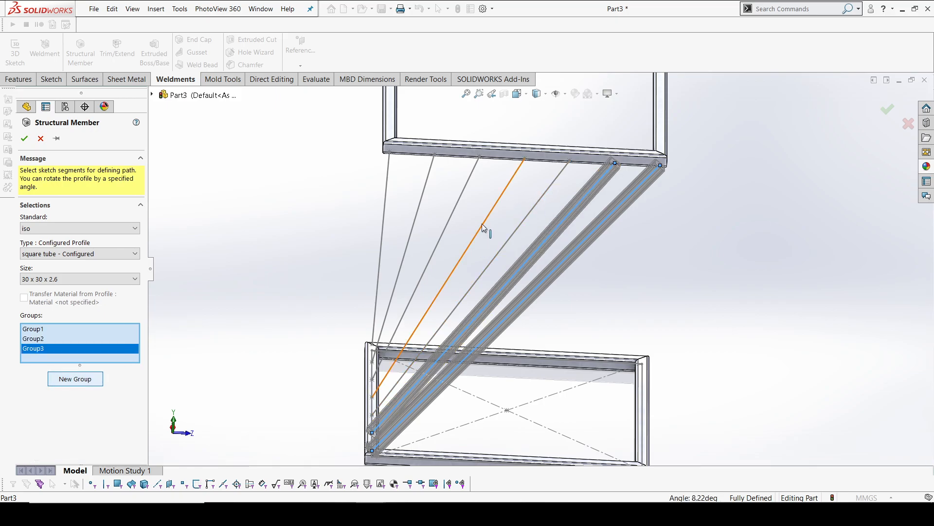
click(527, 214)
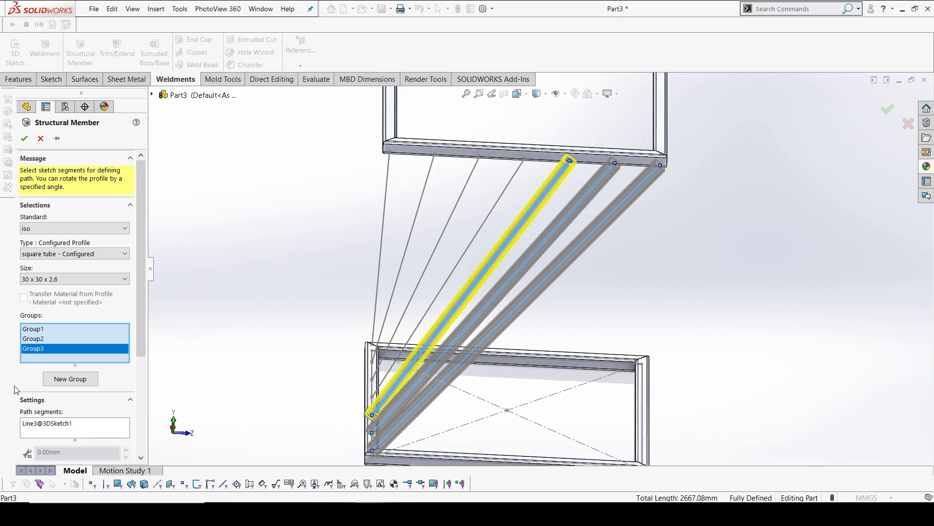
click(70, 378)
click(490, 213)
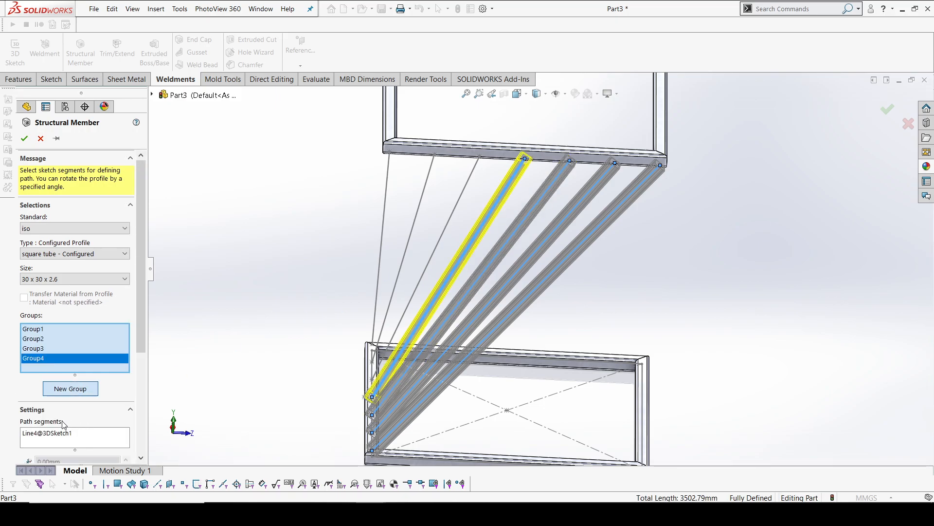
- Add the three remaining slanted sketch lines to the structural member as separate groups, ending with the corner line
click(93, 393)
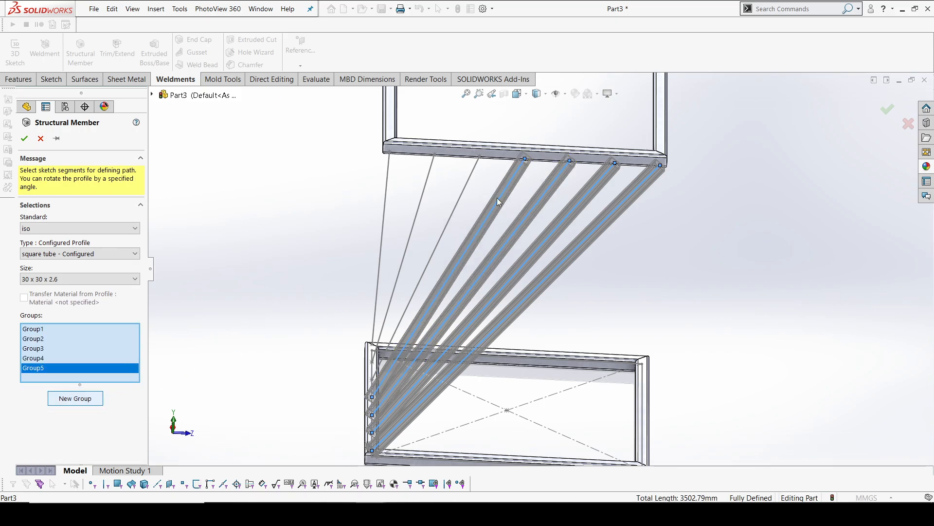
click(457, 202)
click(63, 402)
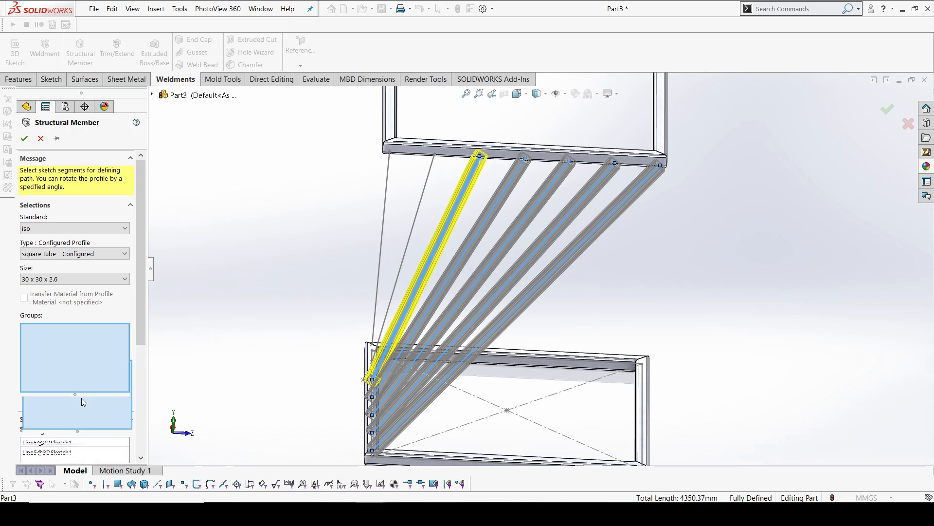
click(425, 186)
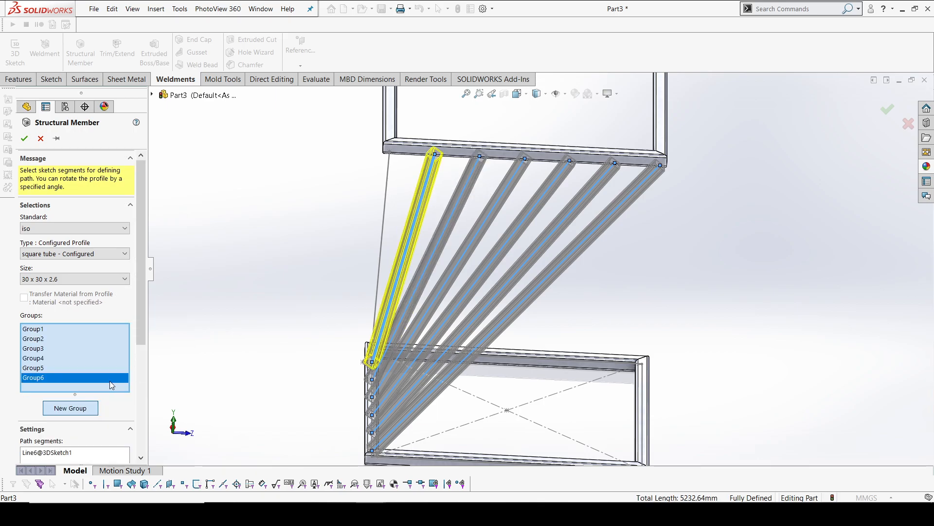
click(72, 409)
click(384, 194)
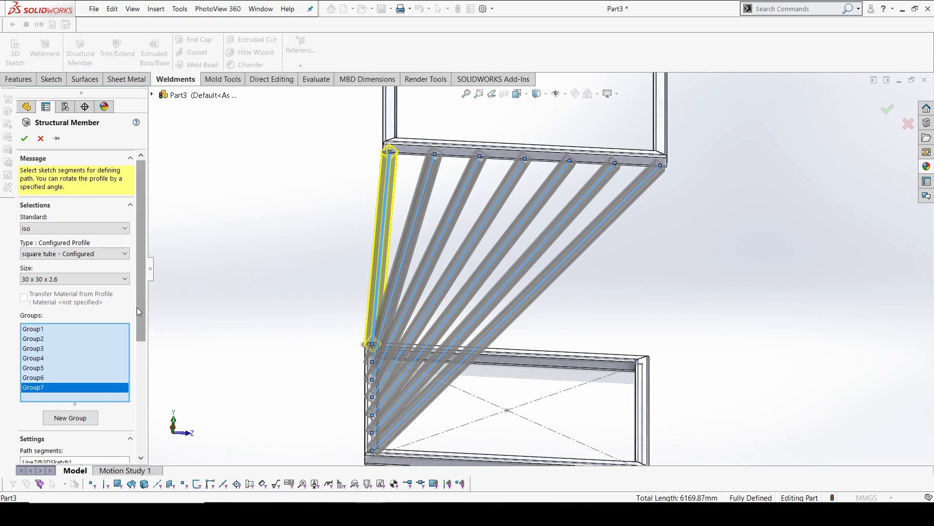
- Set the profile rotation angle of Group7, the corner leg, to 40 degrees
scroll(144, 345, down, 3)
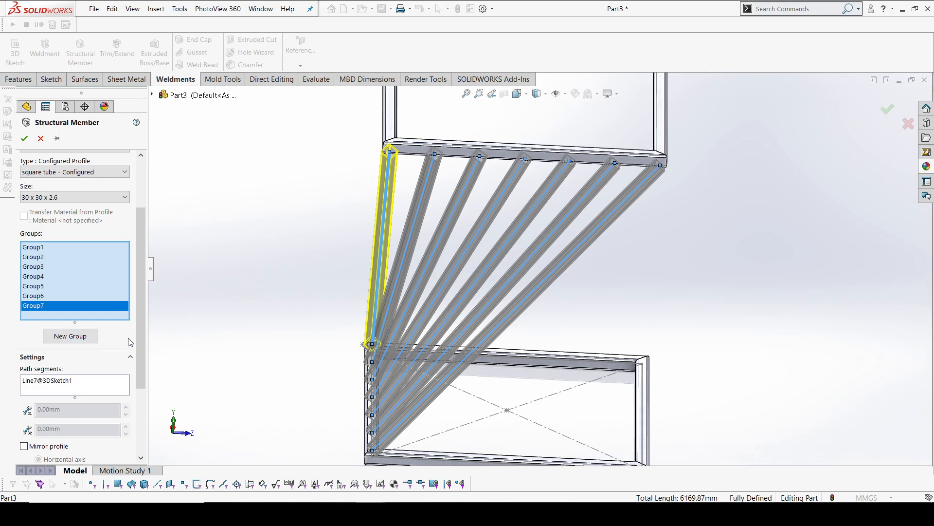
scroll(471, 227, up, 5)
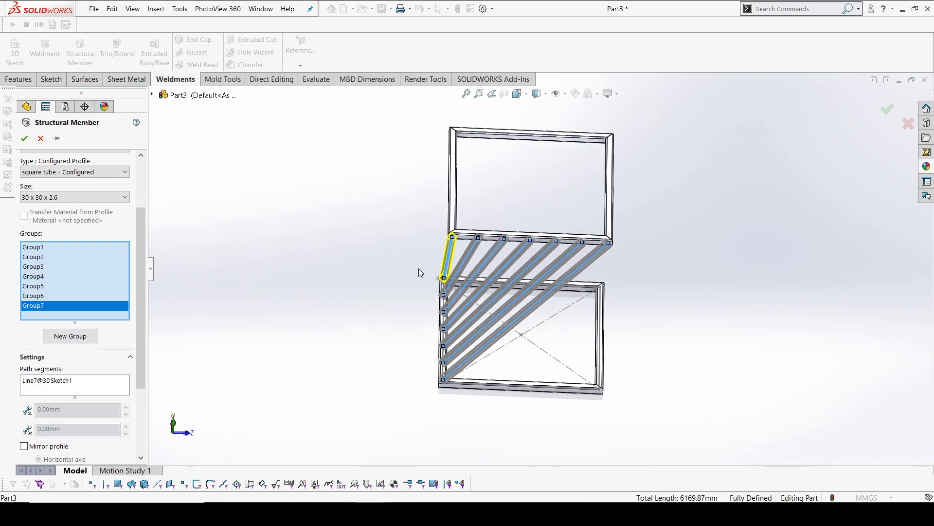
key(space)
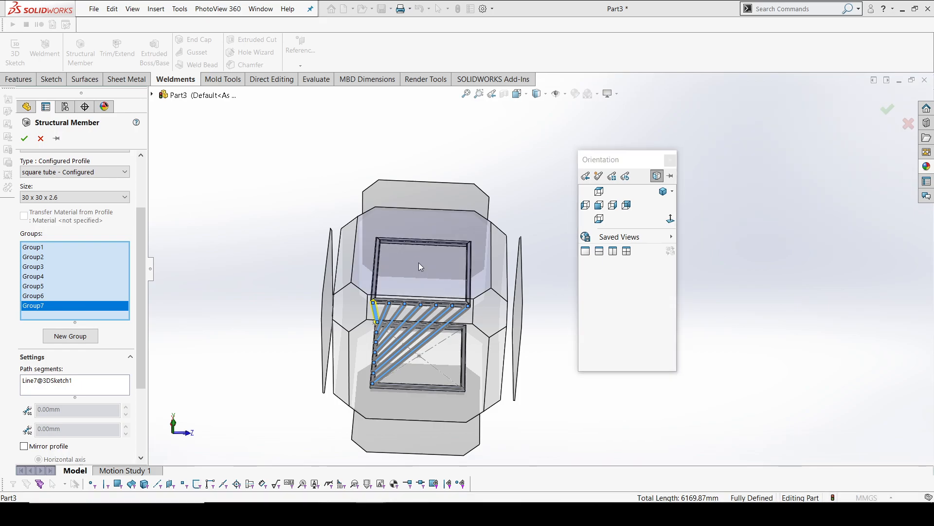
click(419, 262)
scroll(437, 417, down, 5)
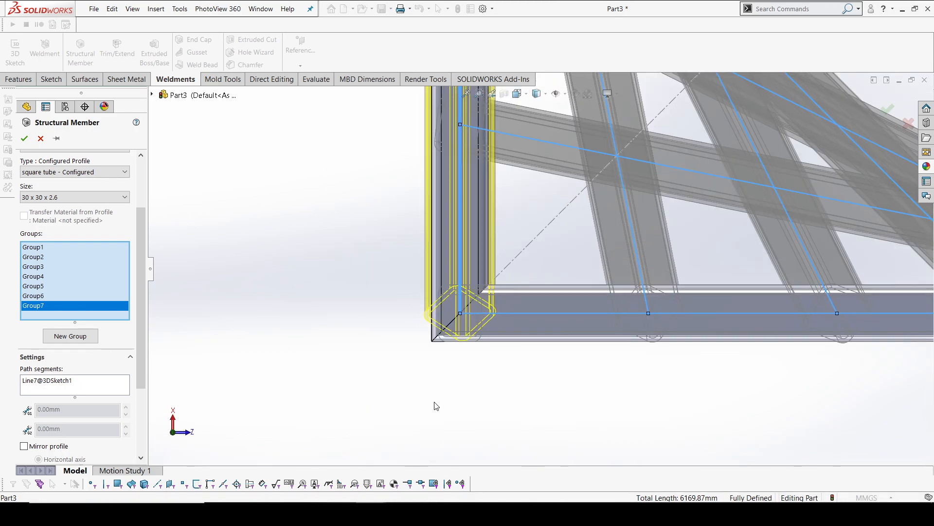
scroll(492, 289, down, 2)
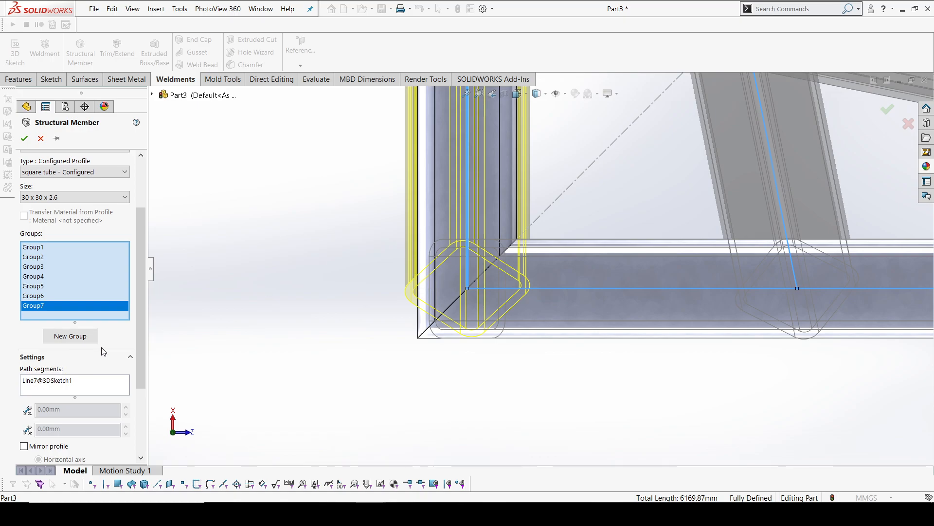
scroll(141, 351, down, 3)
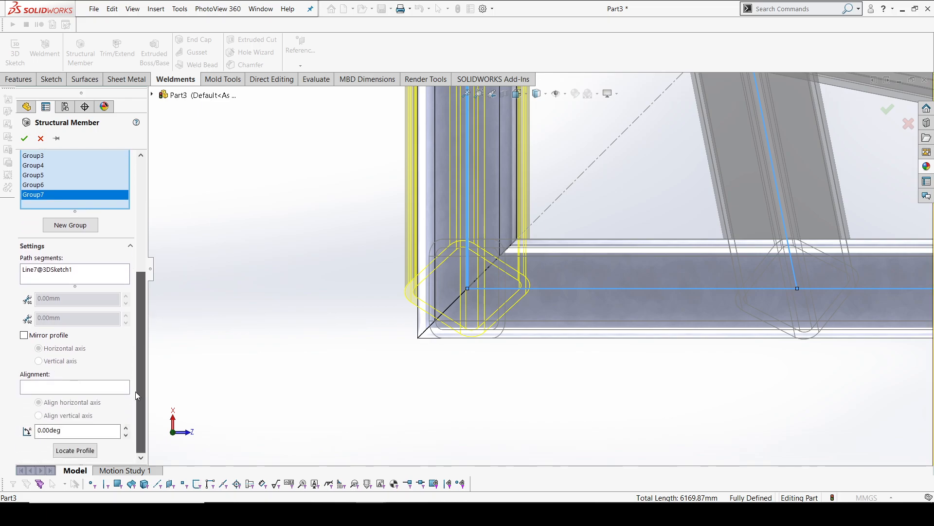
double_click(53, 430)
text(40)
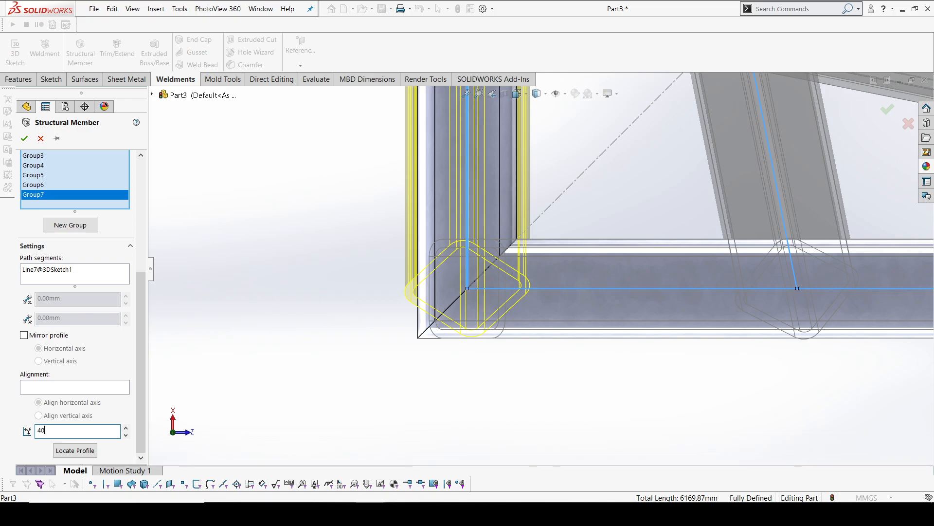
key(Return)
- Examine how the rotated corner leg profile lines up with the outer and inner edges of the frame's mitred corner
scroll(495, 285, down, 4)
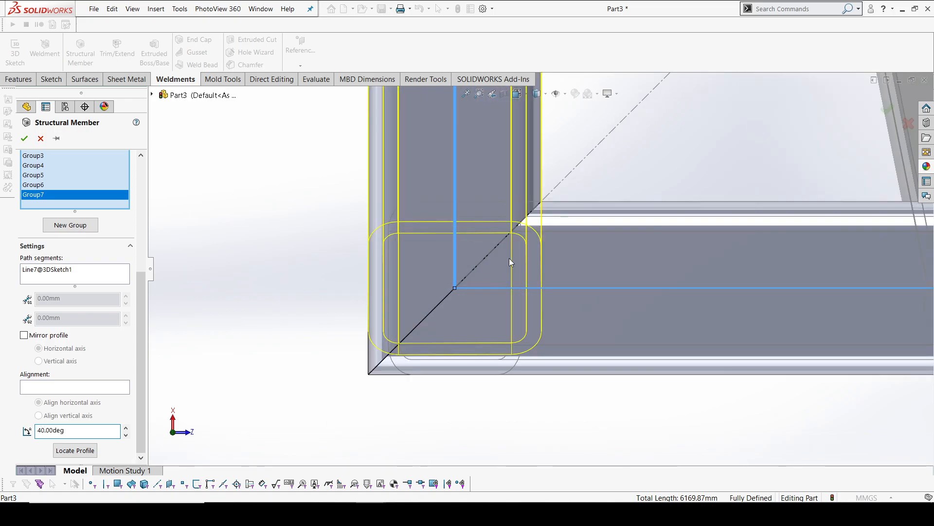
scroll(381, 259, down, 4)
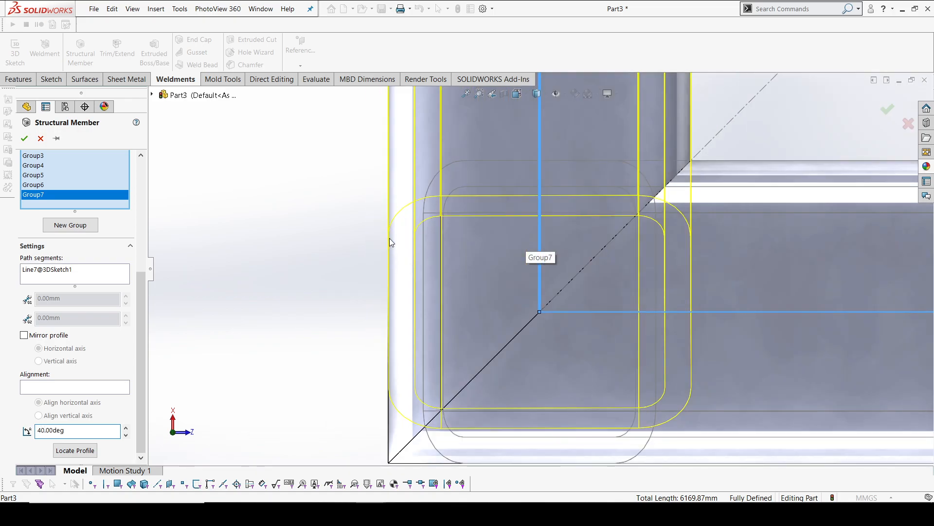
scroll(393, 283, down, 3)
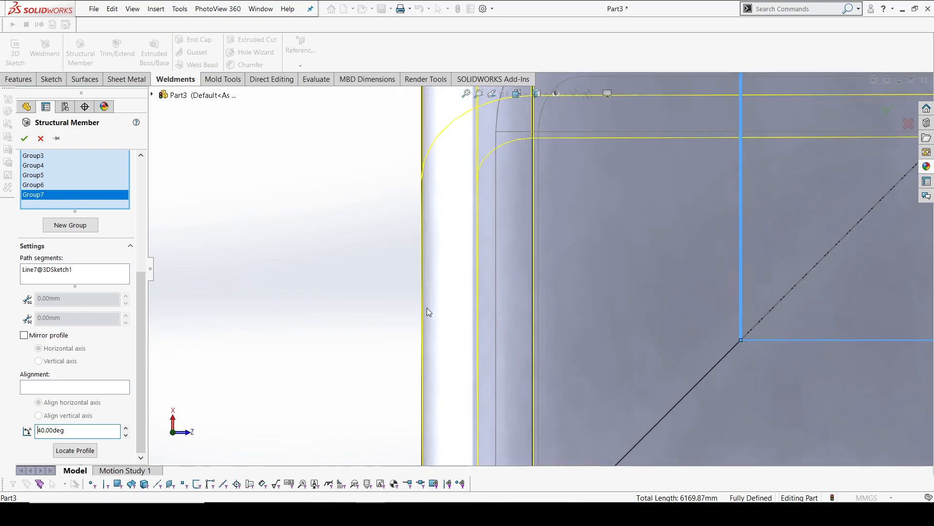
scroll(424, 301, up, 8)
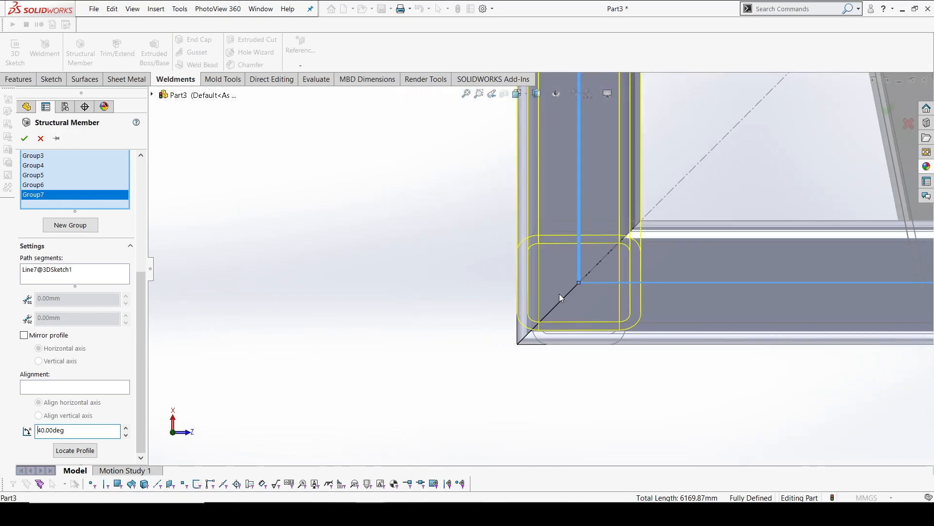
scroll(559, 293, down, 2)
scroll(535, 282, down, 5)
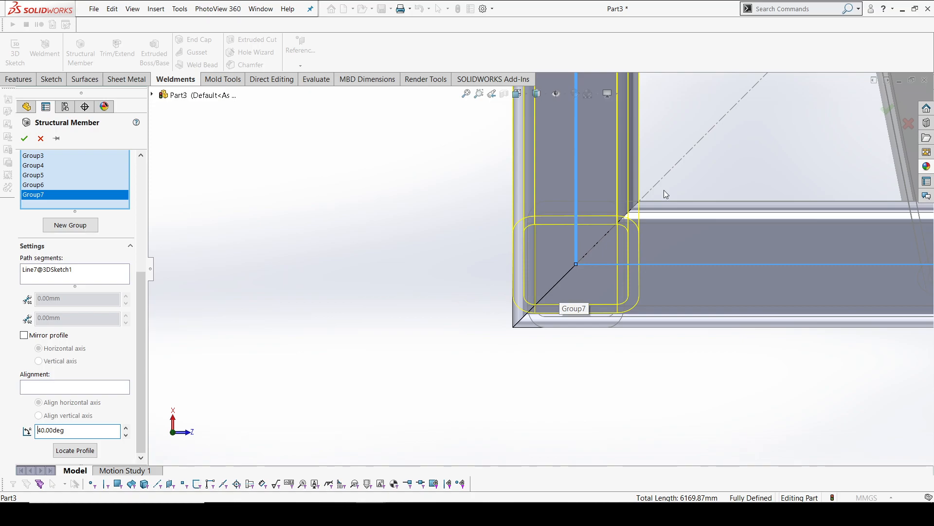
scroll(535, 267, down, 2)
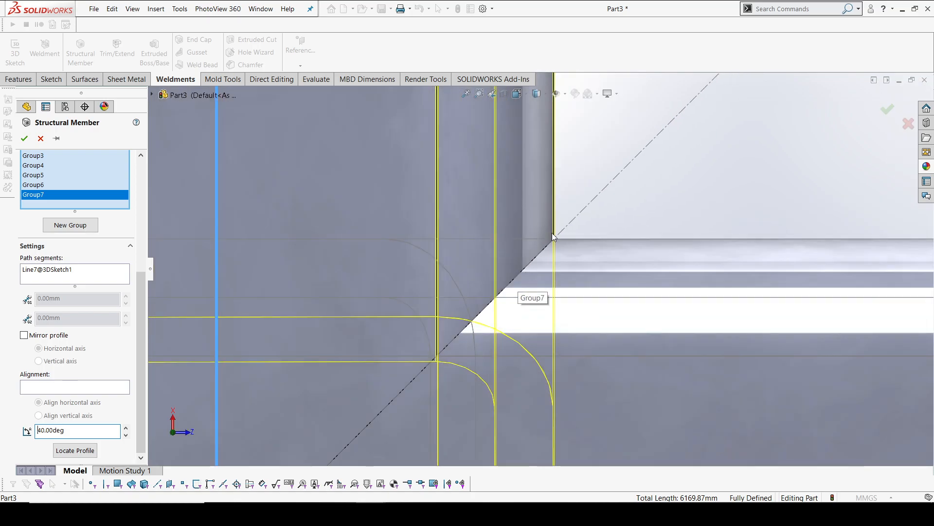
scroll(545, 234, up, 5)
- Set the profile rotation angle of Group6, the slanted leg next to the corner leg, to 30 degrees
click(41, 190)
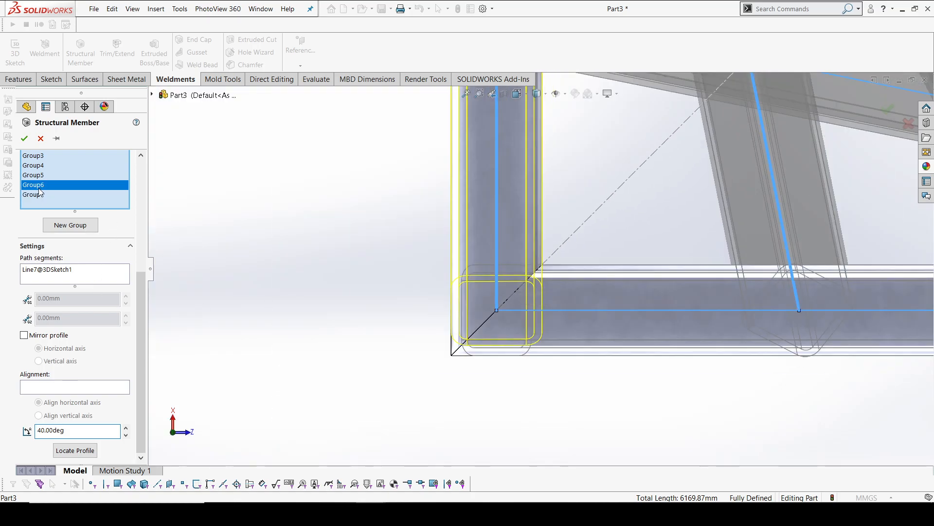
scroll(691, 241, up, 4)
scroll(778, 278, down, 5)
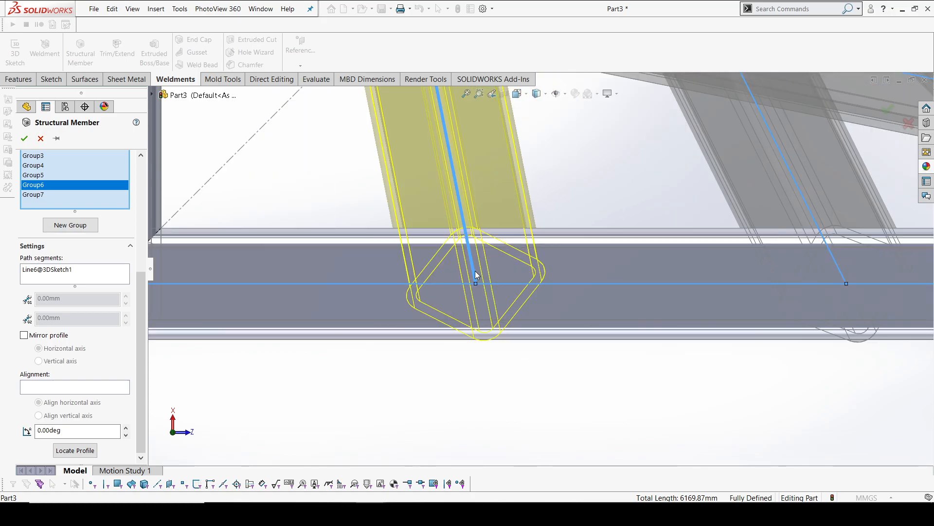
drag(73, 430, 2, 432)
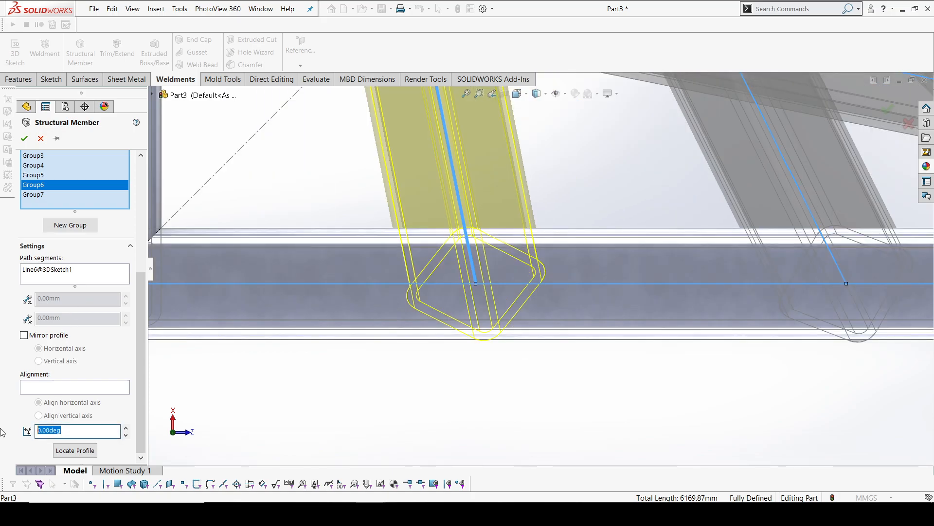
key(Return)
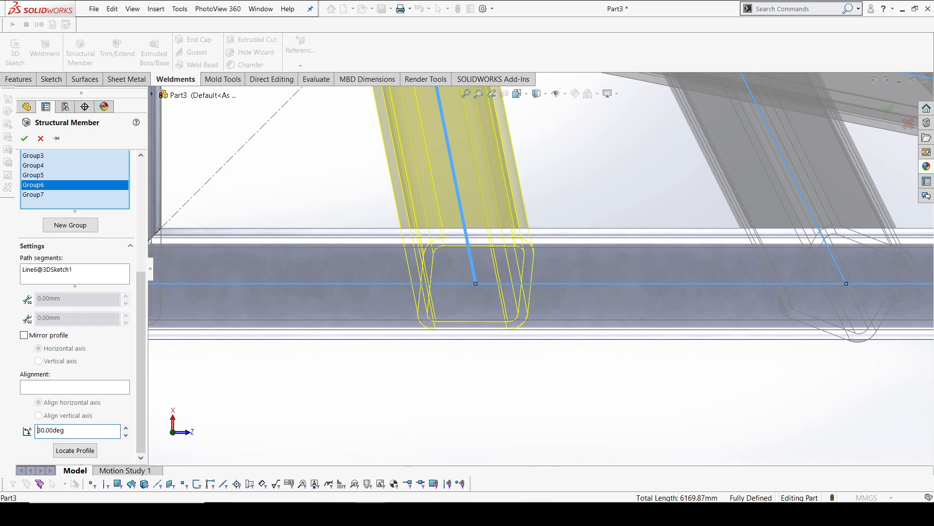
- Examine how both lower corners of the rotated Group6 profile line up with the frame tube's outer edge
scroll(442, 312, down, 5)
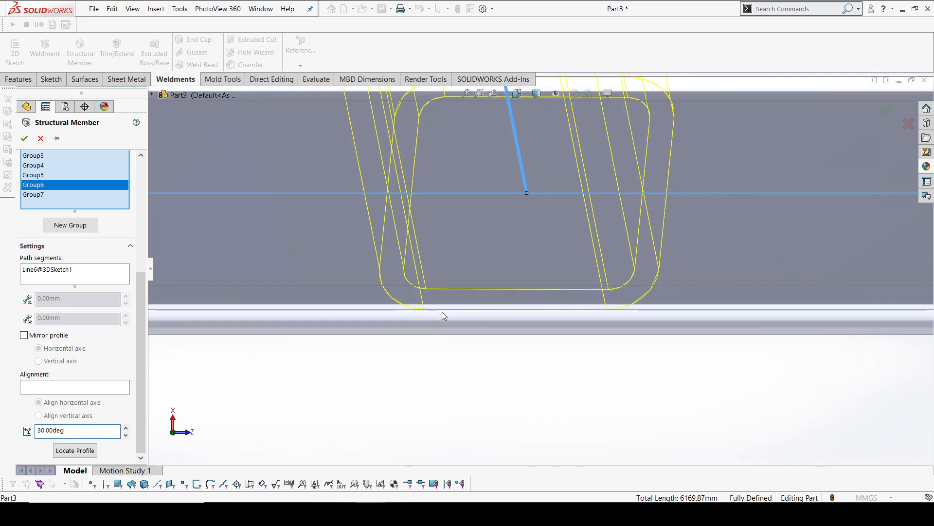
scroll(564, 281, down, 3)
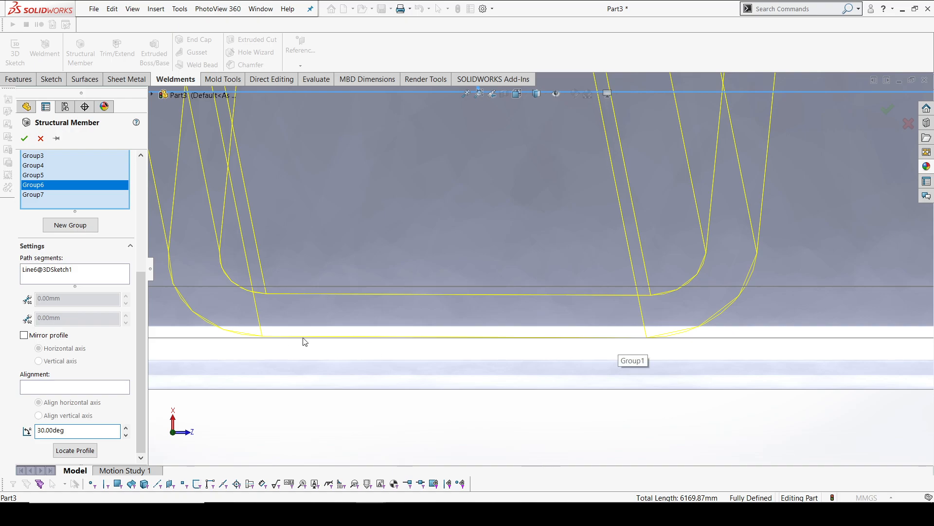
scroll(302, 343, down, 2)
scroll(879, 317, up, 4)
scroll(560, 274, down, 4)
scroll(562, 289, up, 4)
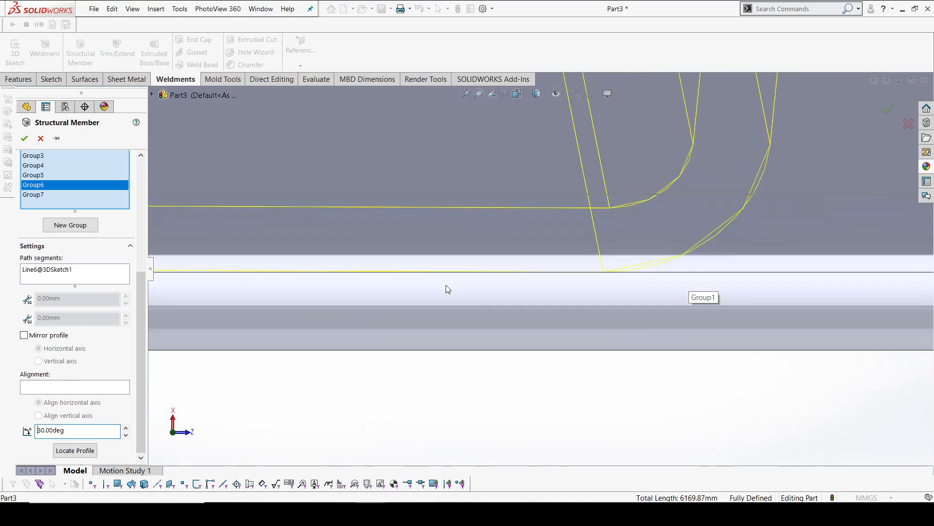
scroll(367, 278, down, 3)
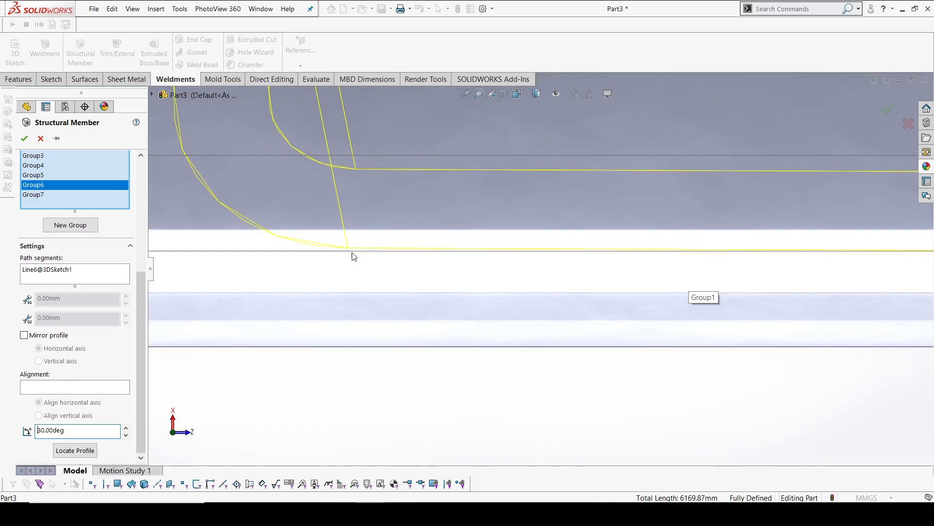
- Try the wireframe display style on the model and restore the shaded display
drag(64, 430, 6, 433)
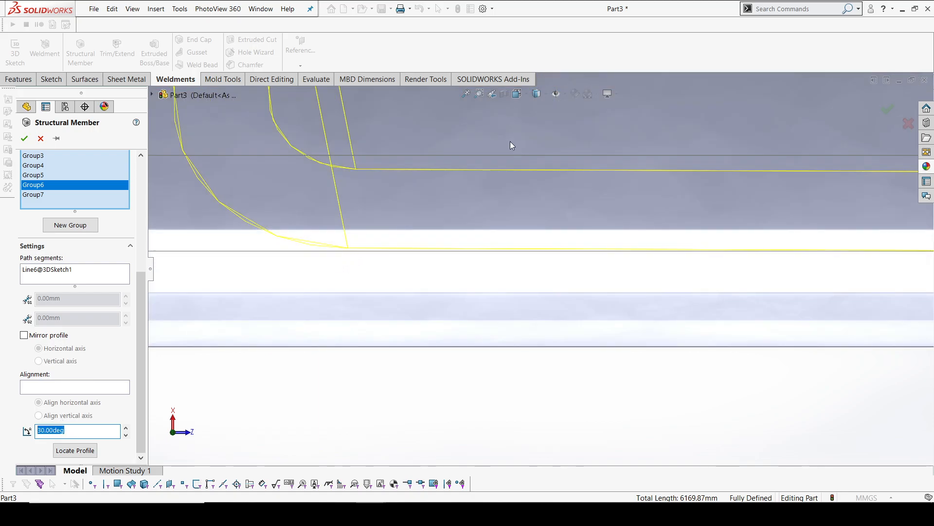
click(537, 94)
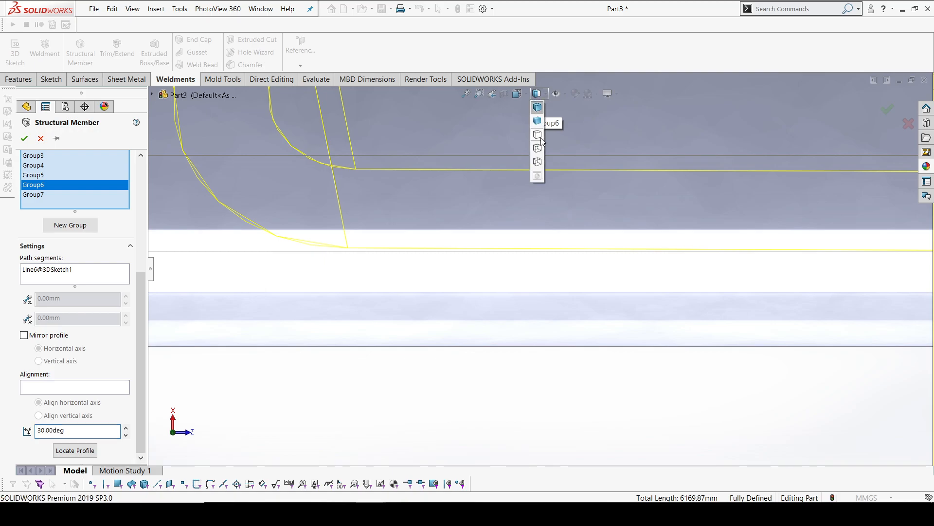
click(538, 163)
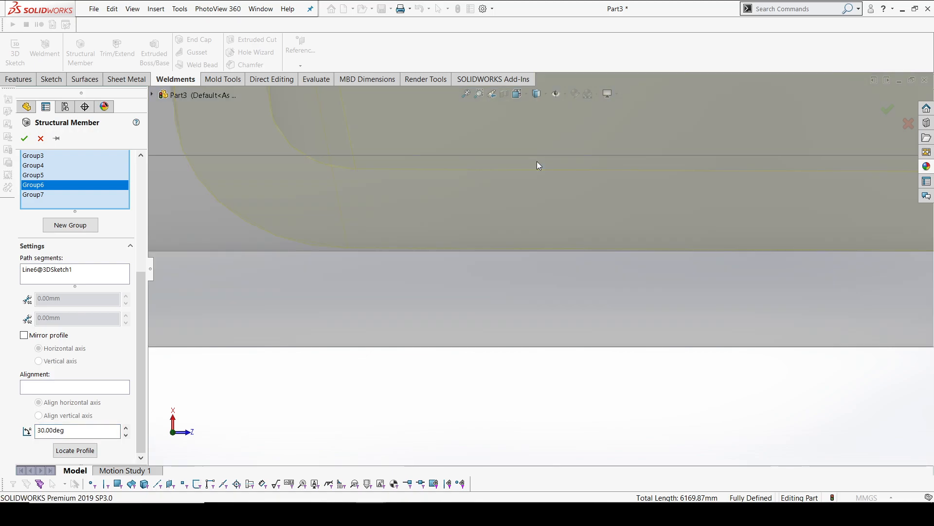
click(537, 93)
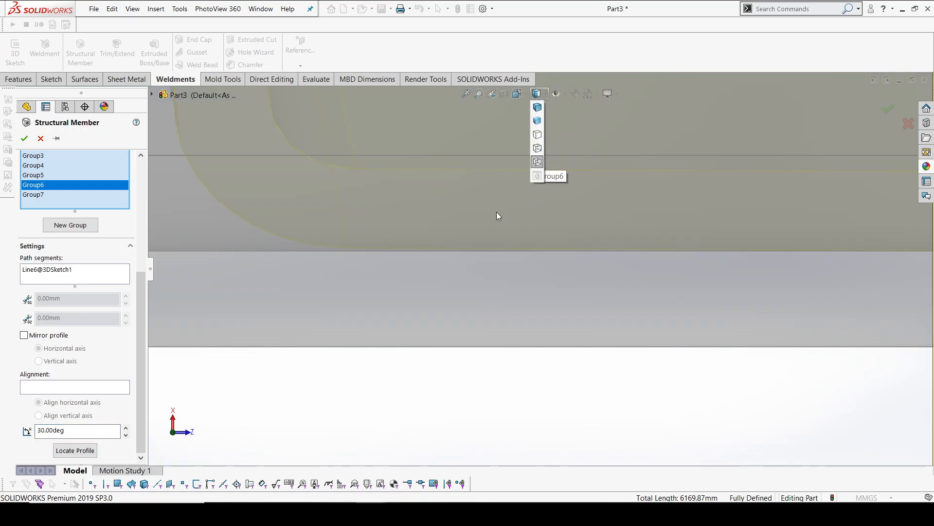
click(536, 122)
- Try Group6 rotation angles of 31 and 30.5 degrees against the frame tube's edges, and return the angle to 30 degrees
drag(96, 430, 3, 433)
text(31)
key(Return)
drag(38, 433, 3, 433)
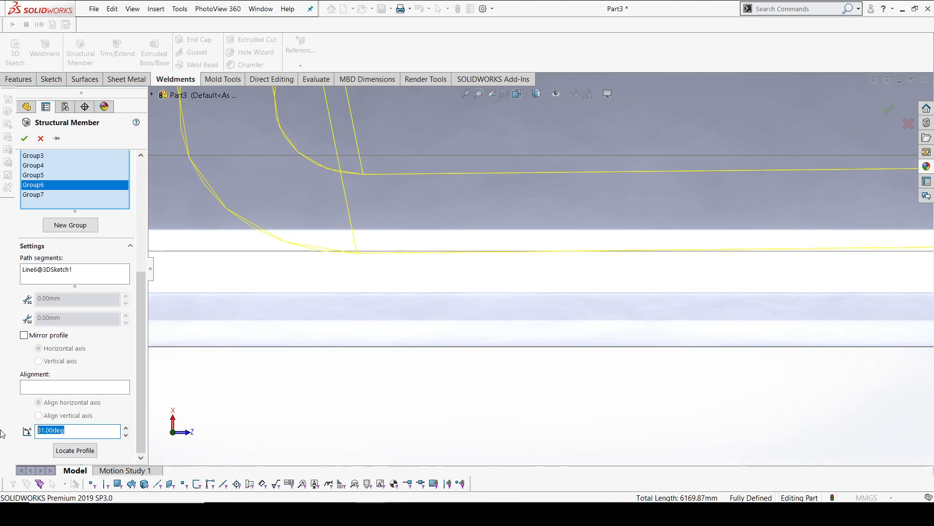
text(30.5)
key(Return)
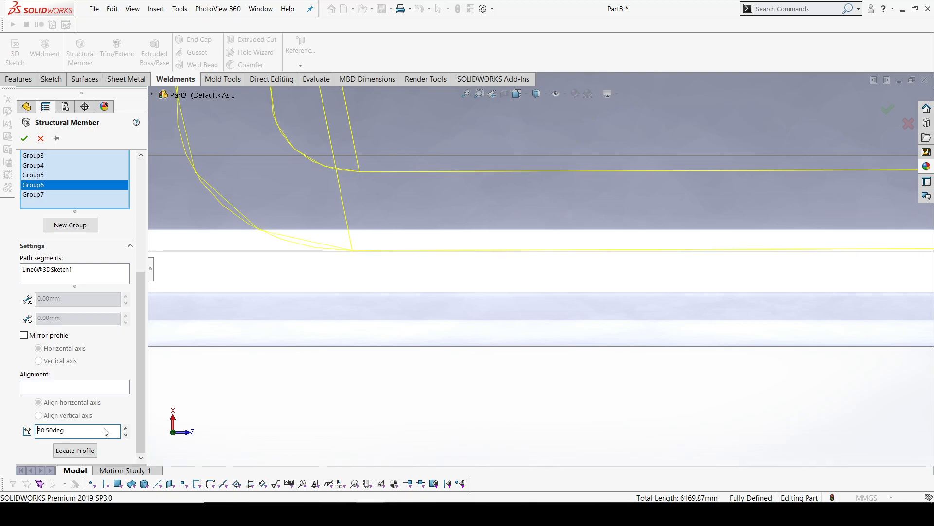
scroll(657, 428, up, 2)
scroll(715, 313, down, 3)
scroll(728, 276, up, 2)
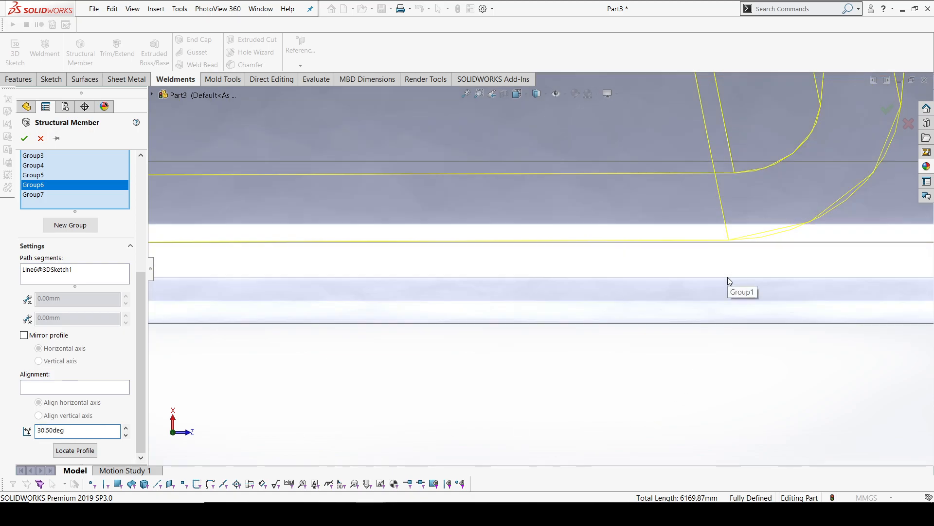
scroll(728, 277, up, 3)
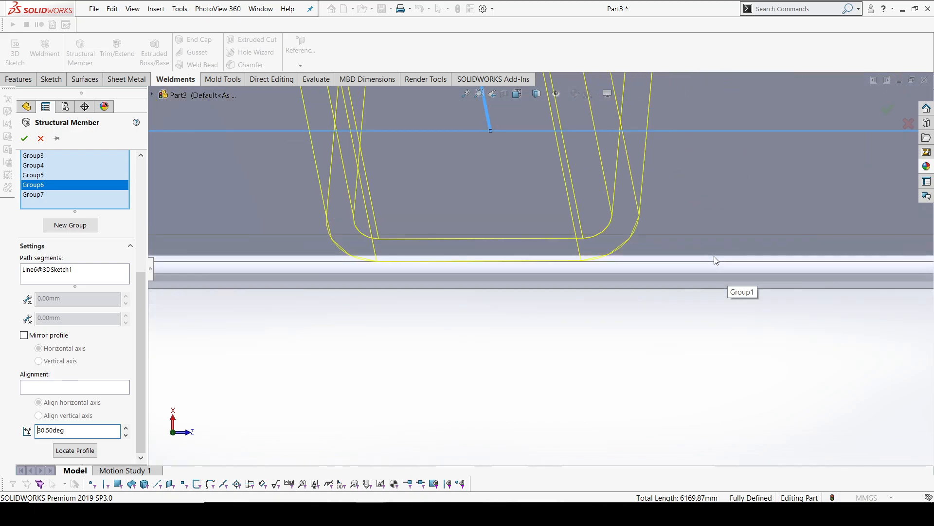
scroll(480, 182, down, 5)
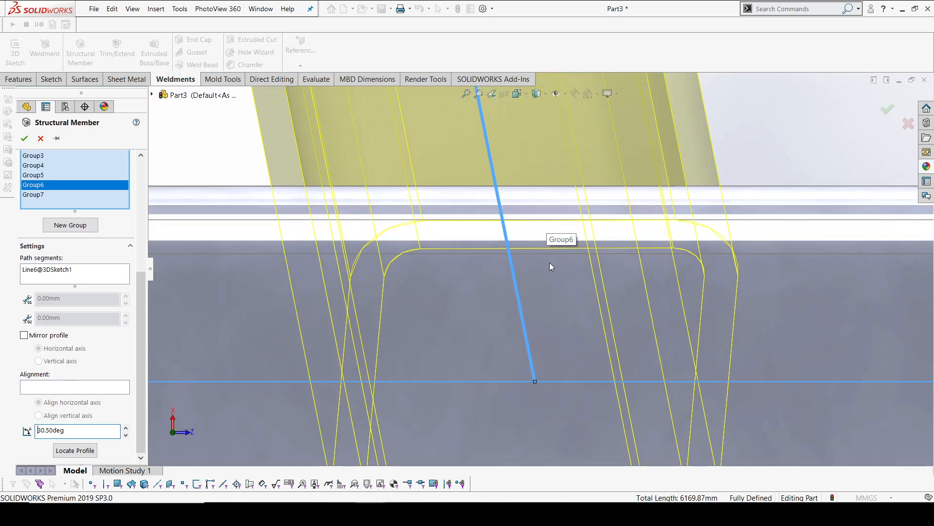
double_click(81, 431)
text(3)
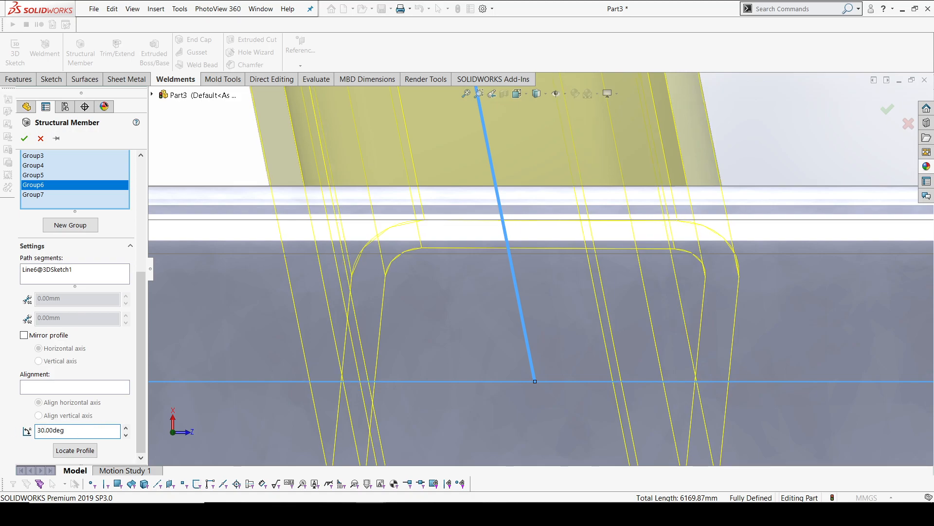
- Switch to Group5 and set its profile rotation angle to 20 degrees after trying 15 degrees
scroll(564, 251, up, 2)
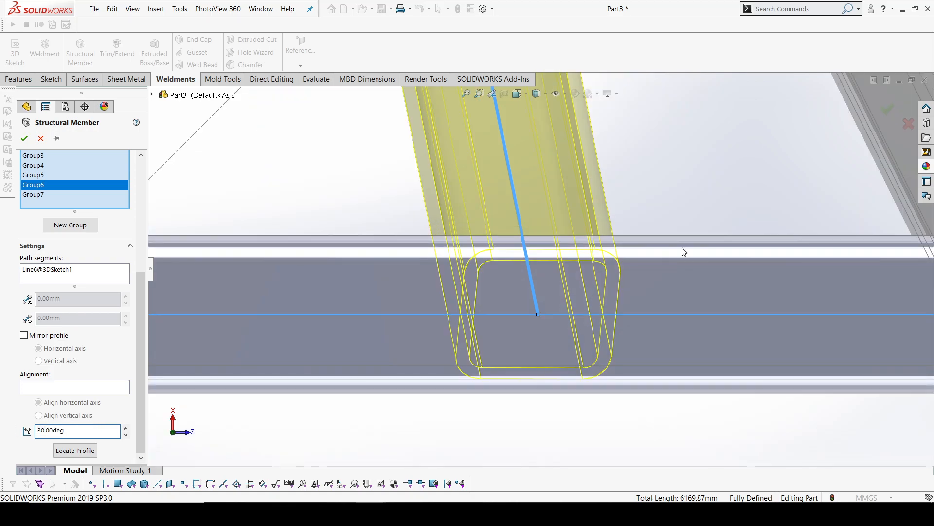
scroll(693, 244, up, 3)
scroll(494, 298, up, 2)
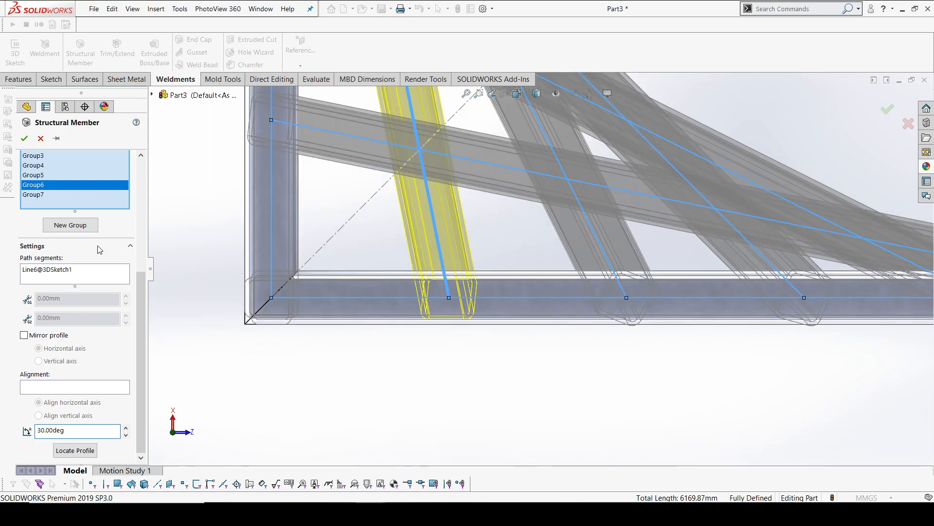
click(34, 175)
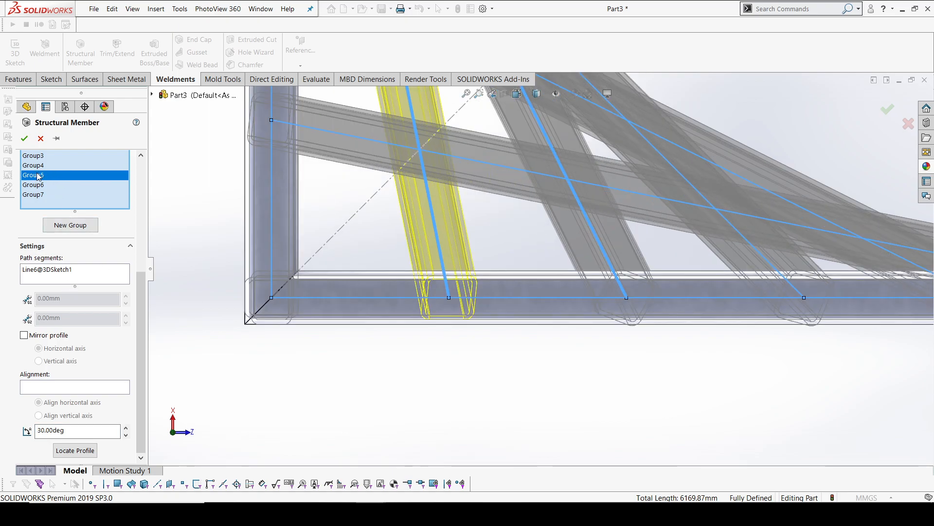
scroll(626, 298, down, 1)
scroll(625, 298, down, 2)
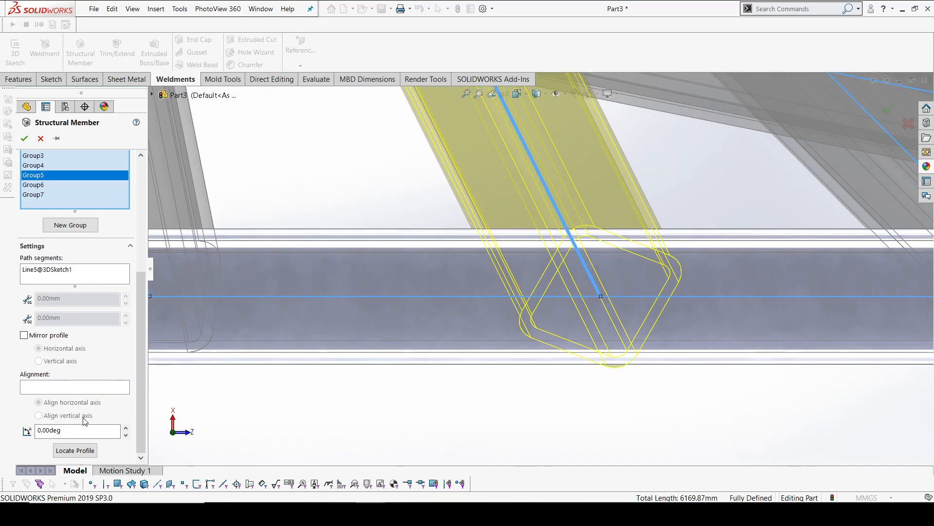
drag(66, 430, 26, 428)
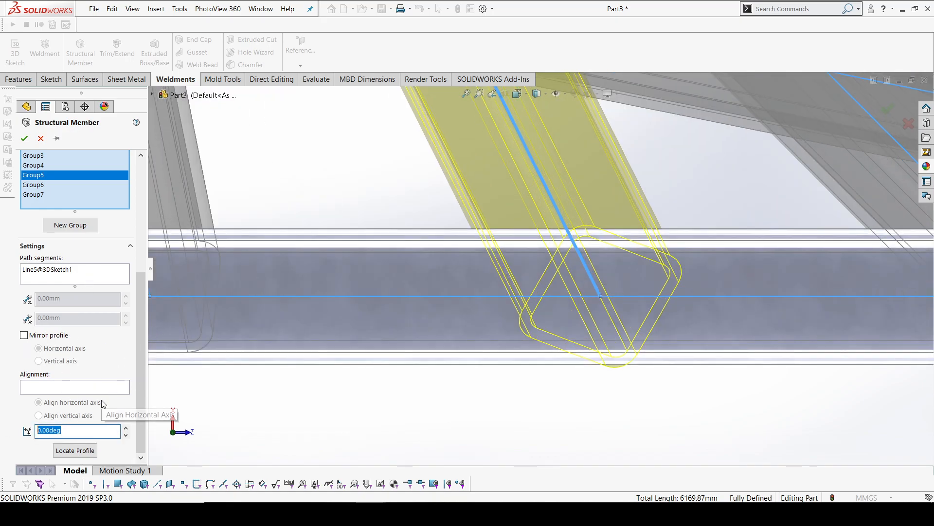
text(15)
key(Return)
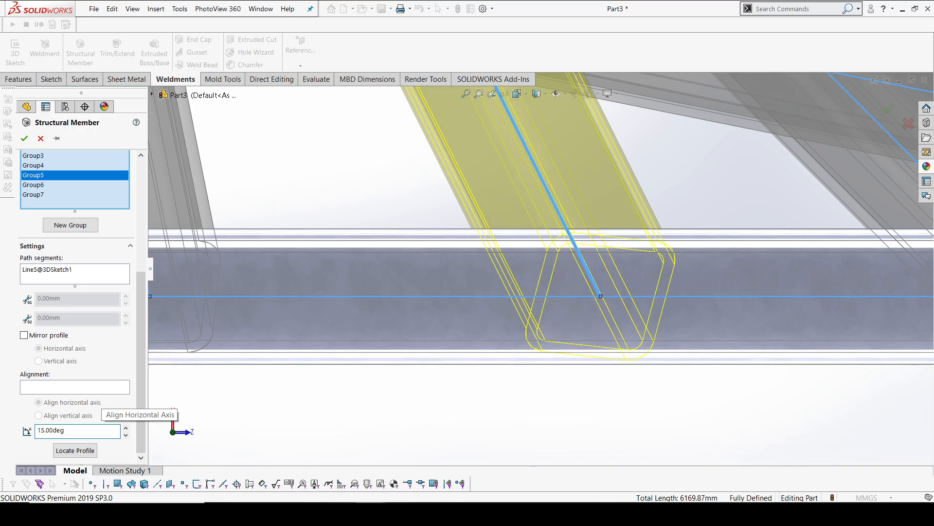
text(20)
key(Return)
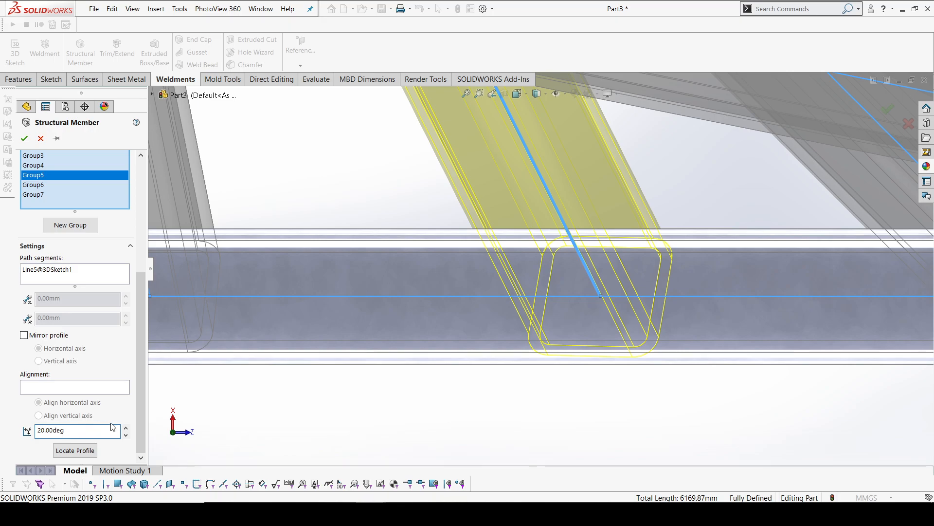
- Try Group5 rotation angles of 23 and 22 degrees and check the profile against the frame tube's outer edge
click(125, 427)
click(126, 427)
click(126, 428)
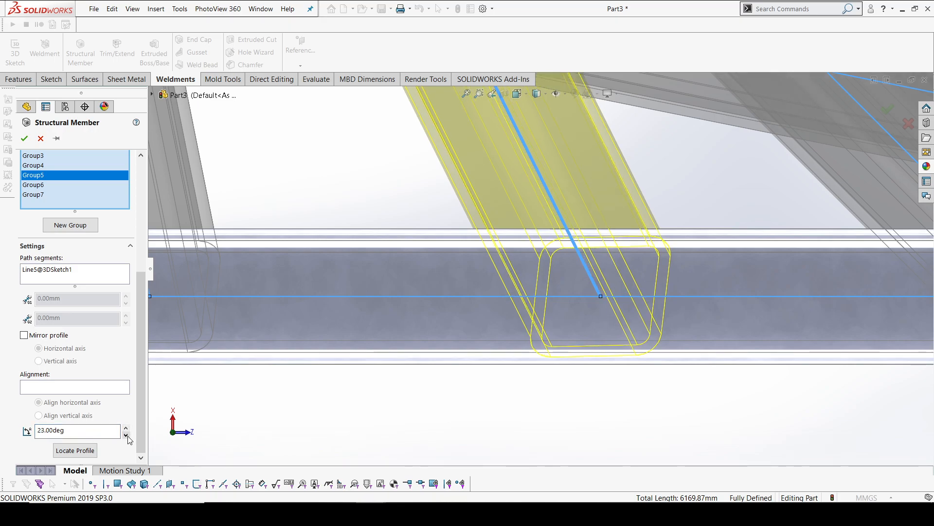
click(126, 435)
scroll(599, 347, down, 5)
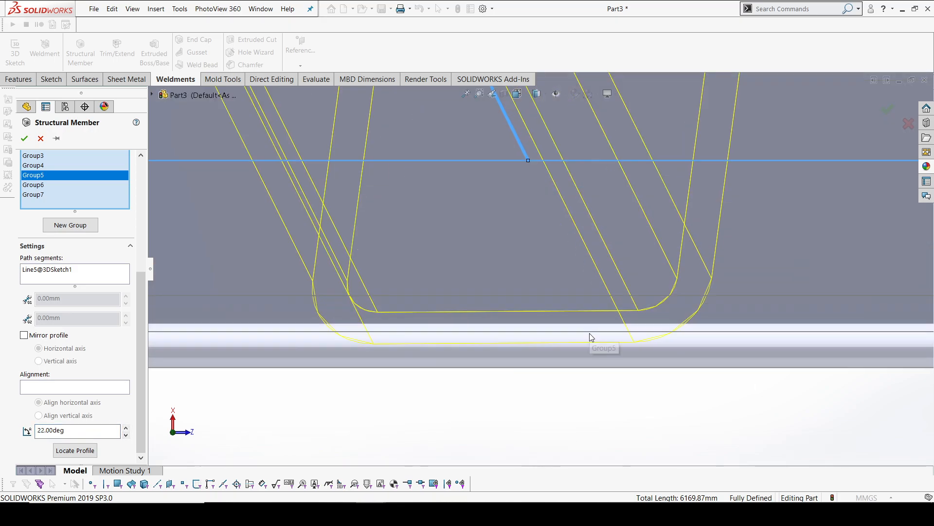
click(126, 435)
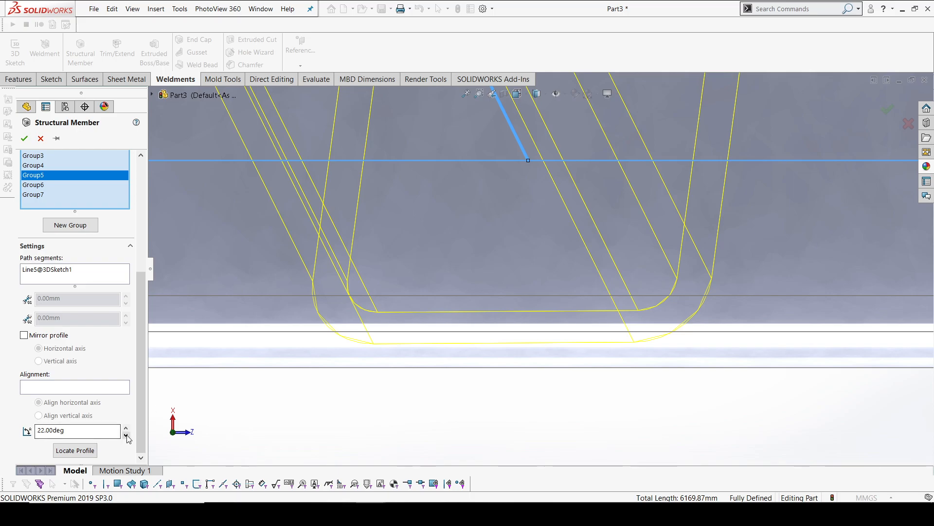
- Set the profile rotation angle of Group5 to 21.5 degrees after retrying 20 degrees
drag(82, 433, 7, 439)
text(20)
key(Return)
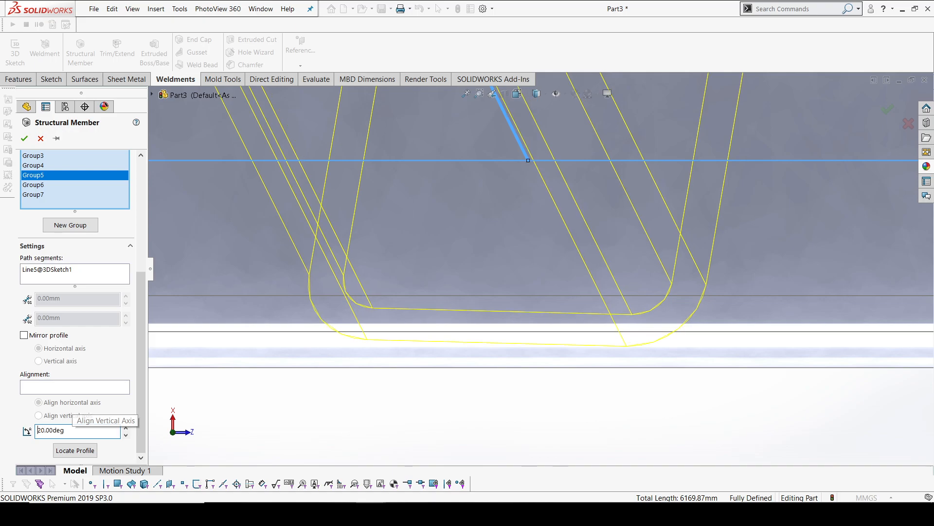
text(21.5)
key(Return)
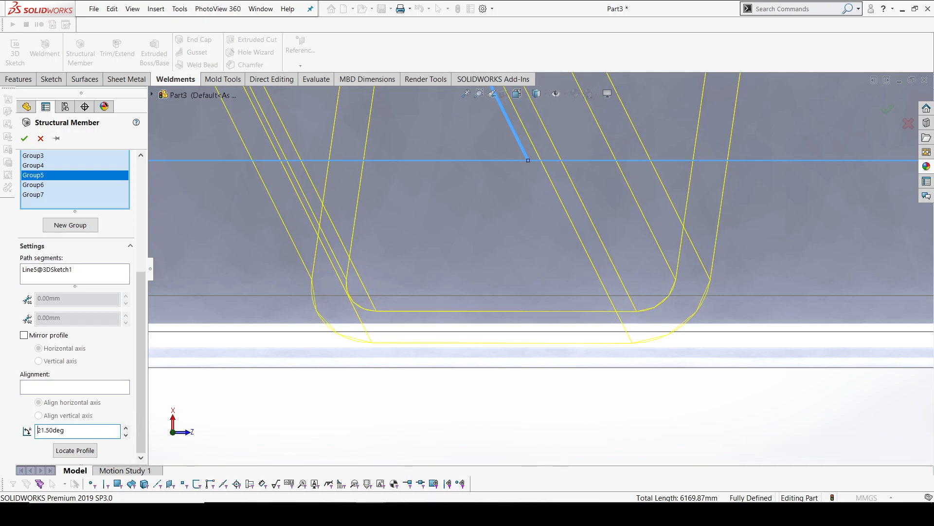
- Rotate the Group4 leg profile to 15 degrees, fine-tune the angle to 14 degrees, and check it against the frame tube's edge
scroll(590, 359, up, 8)
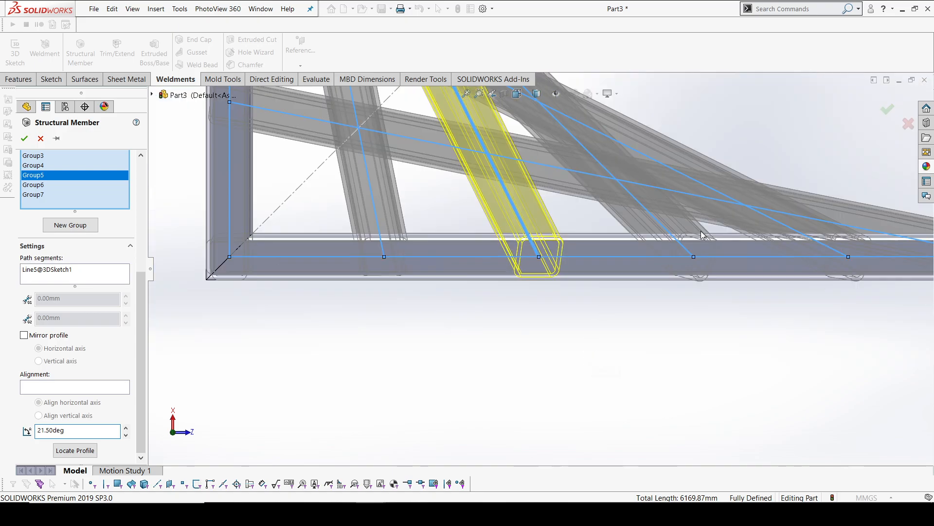
click(38, 167)
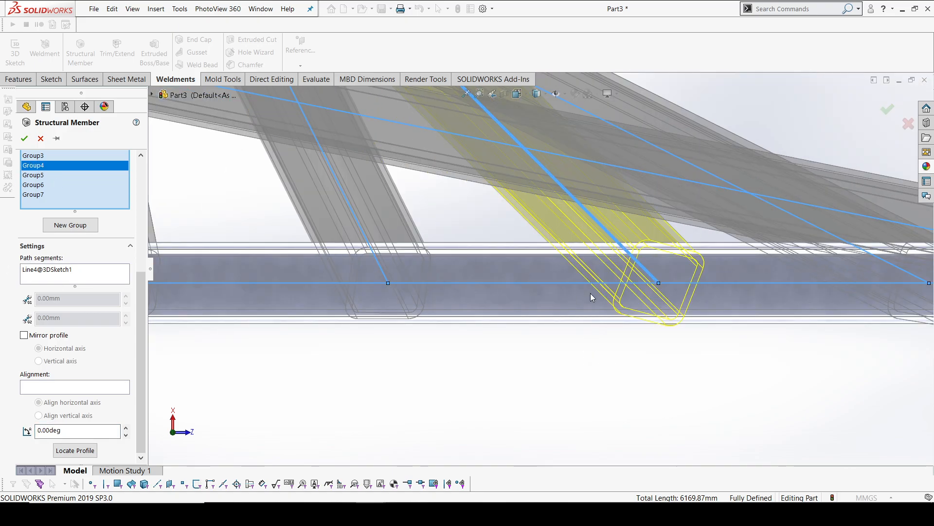
scroll(641, 296, down, 5)
double_click(44, 430)
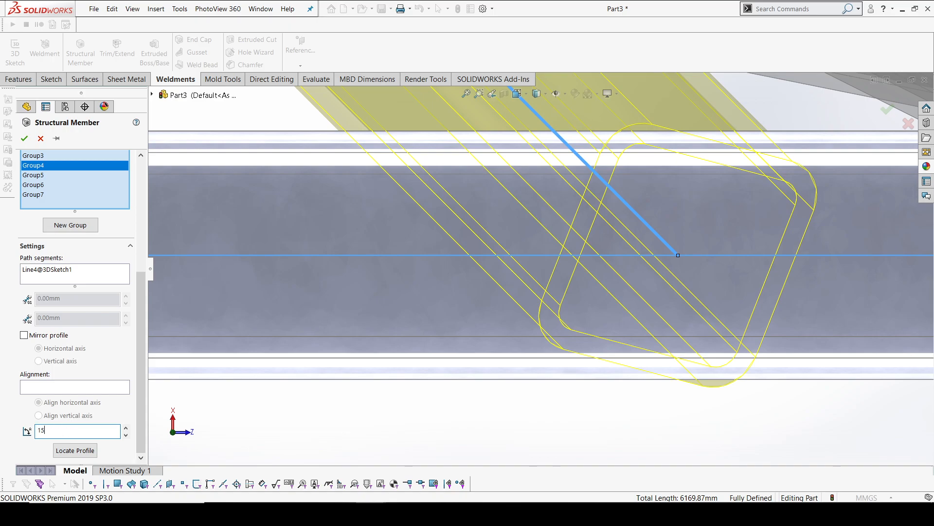
key(Return)
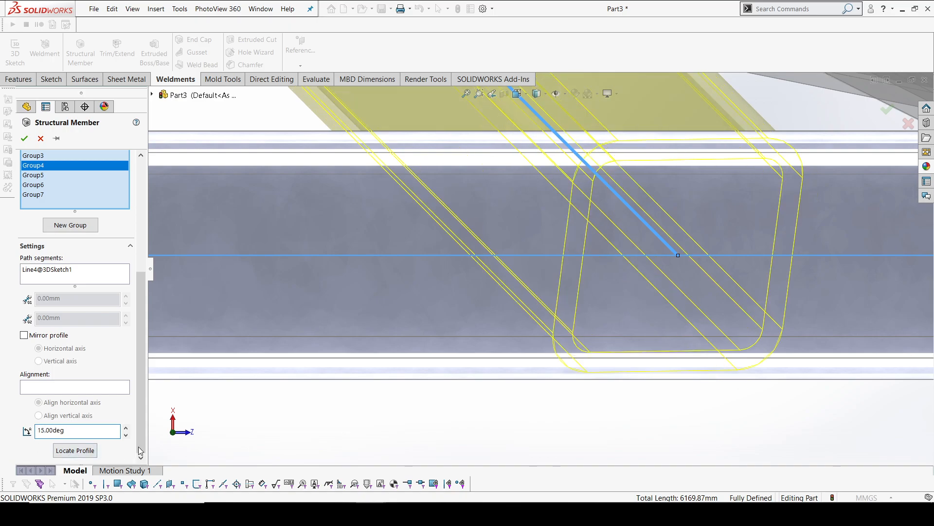
click(125, 428)
double_click(125, 435)
scroll(672, 369, down, 3)
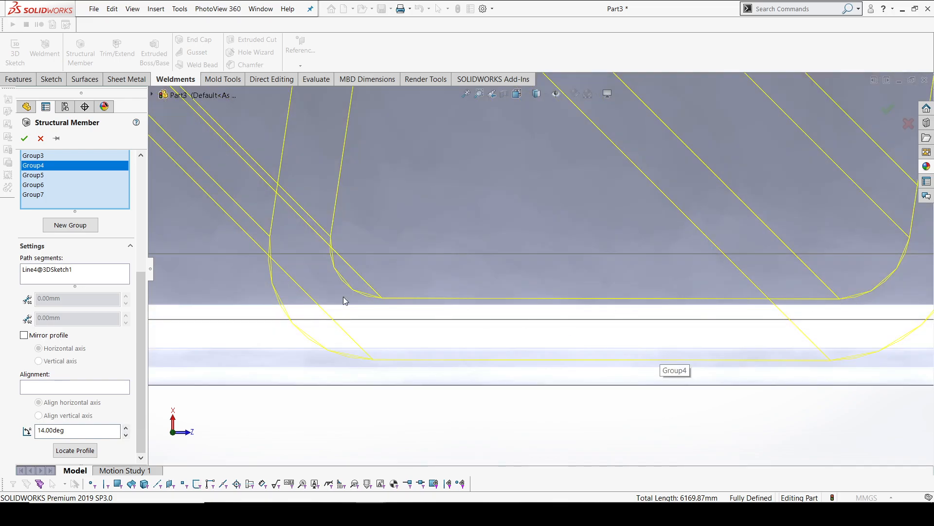
- Switch to the Group3 leg and rotate its profile to 7 degrees
scroll(671, 231, up, 10)
scroll(699, 232, down, 1)
scroll(727, 237, up, 3)
scroll(727, 237, down, 4)
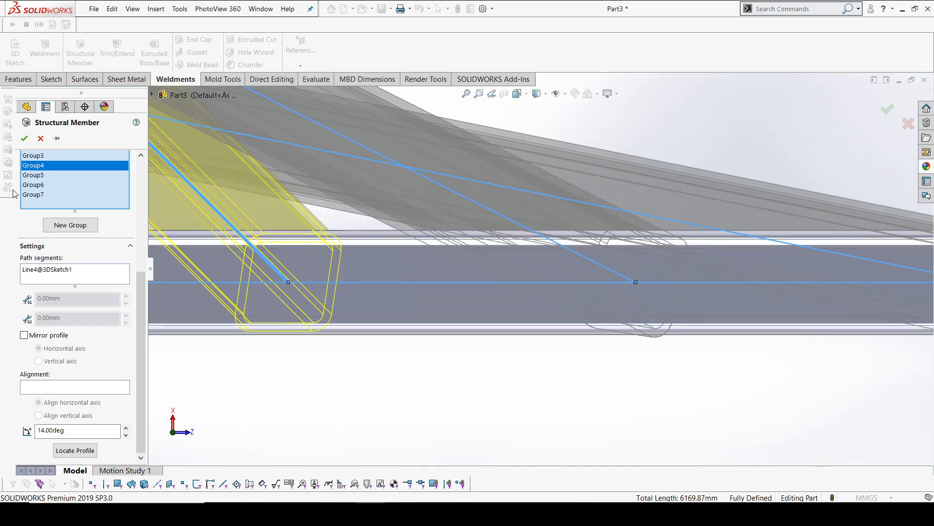
click(35, 156)
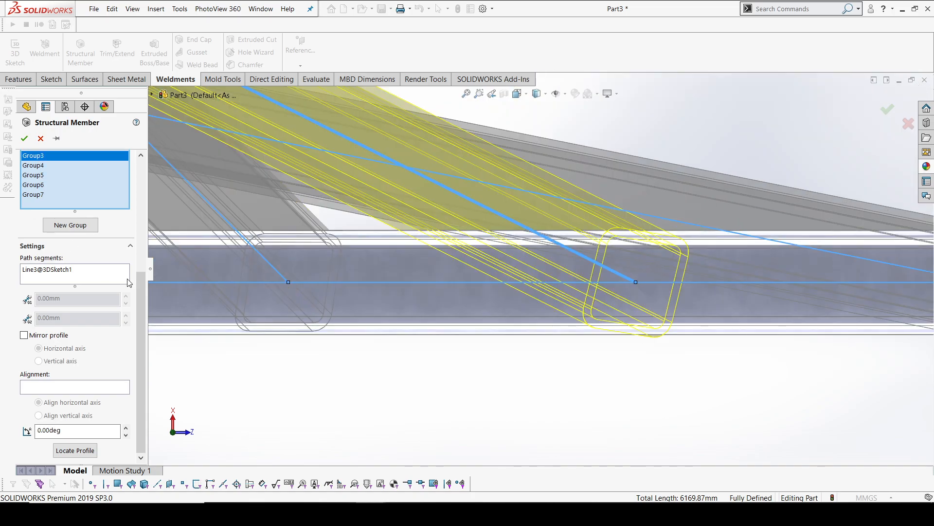
key(Tab)
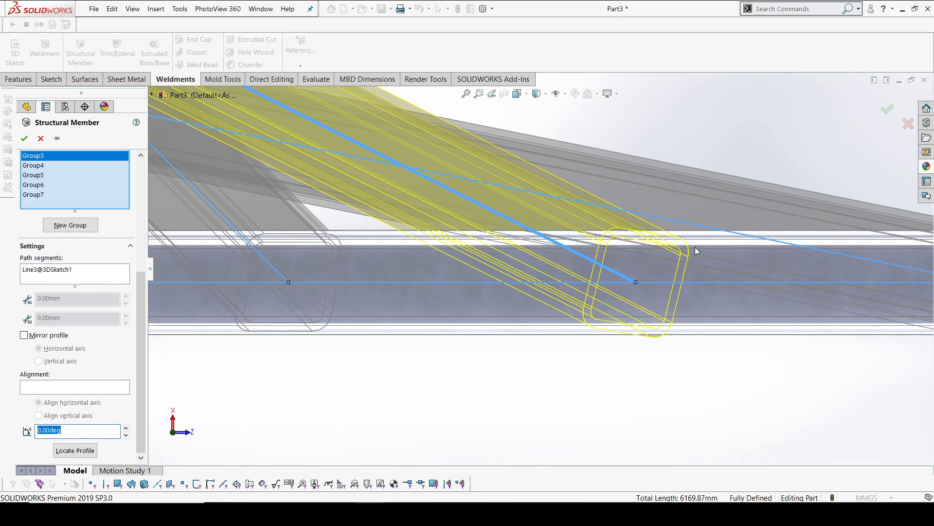
scroll(696, 250, down, 2)
click(127, 429)
click(127, 429)
click(126, 429)
click(126, 429)
click(126, 429)
click(127, 429)
click(126, 429)
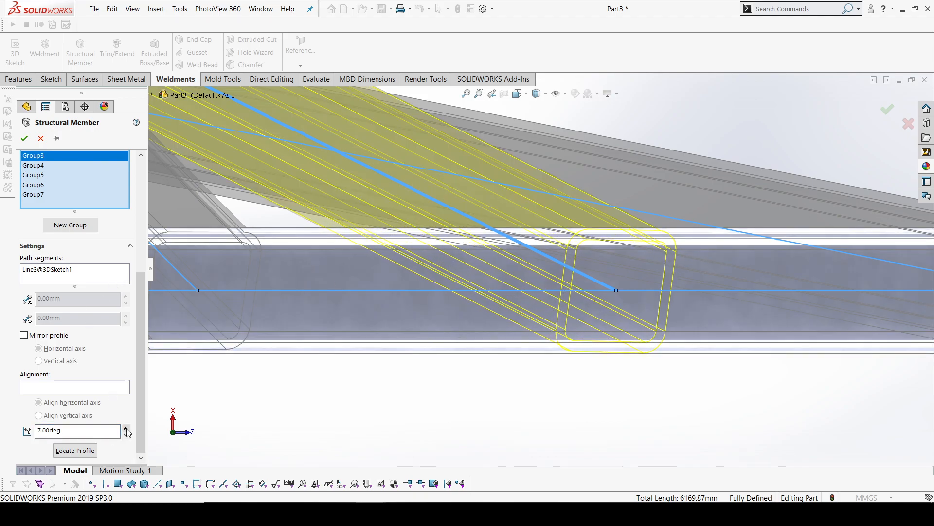
- Fine-tune the Group3 profile rotation to 8 degrees and check it against the frame tube's outer edge
scroll(607, 342, down, 3)
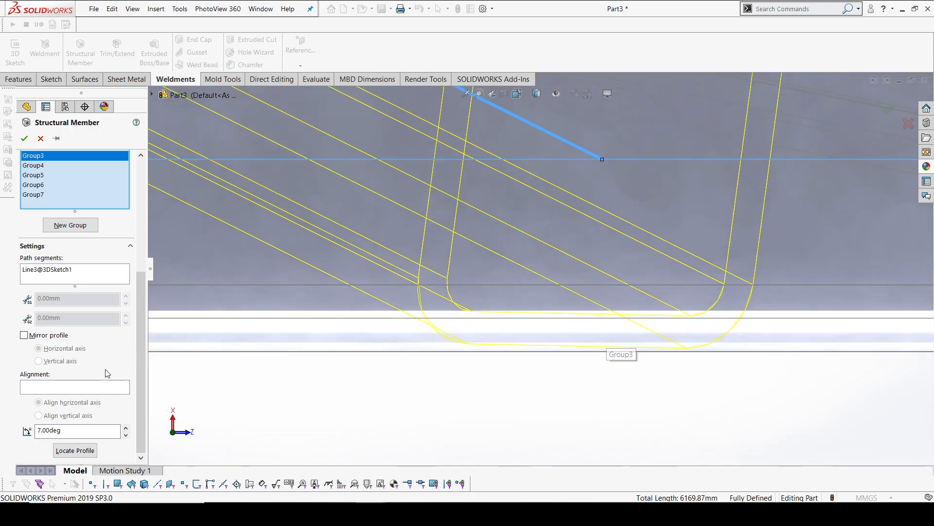
click(126, 428)
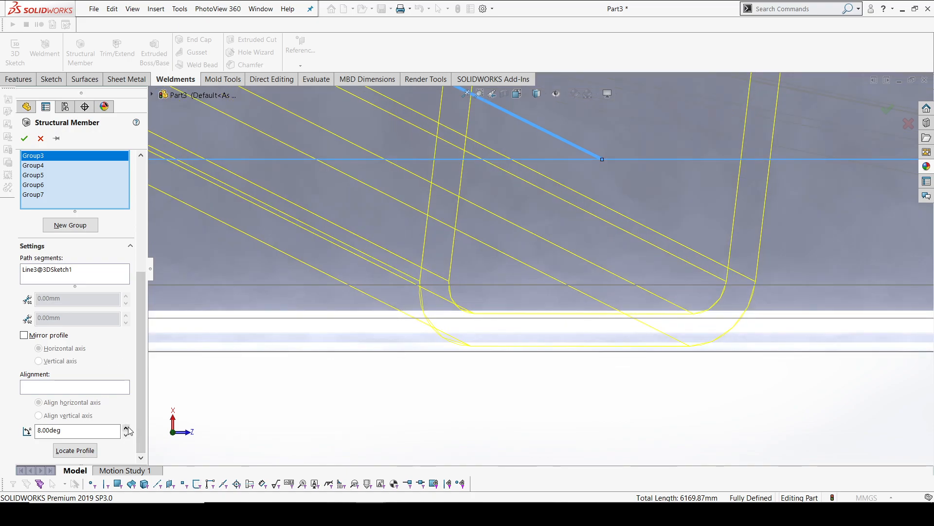
scroll(593, 325, down, 3)
scroll(592, 325, up, 4)
scroll(844, 266, up, 4)
scroll(845, 230, down, 2)
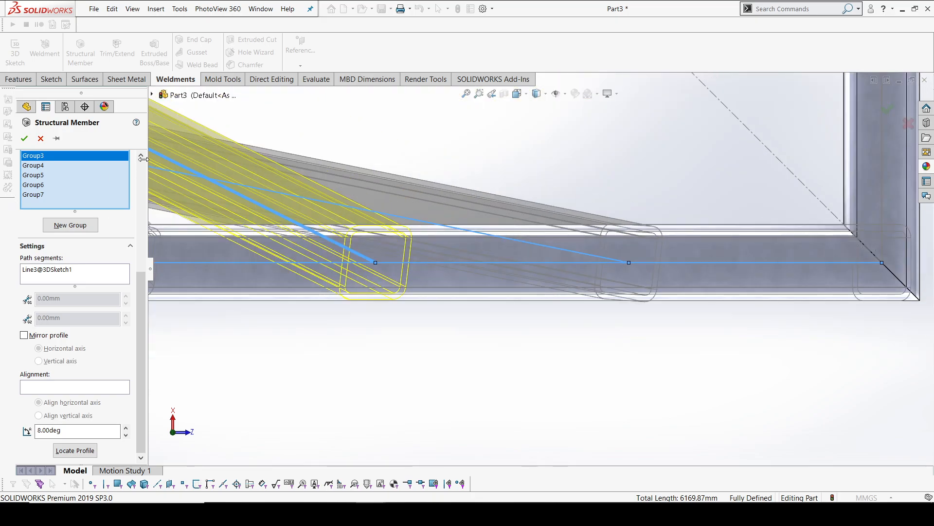
- Switch to Group2 and set its profile rotation angle to 3 degrees after trying 5 degrees
scroll(60, 175, up, 2)
click(58, 202)
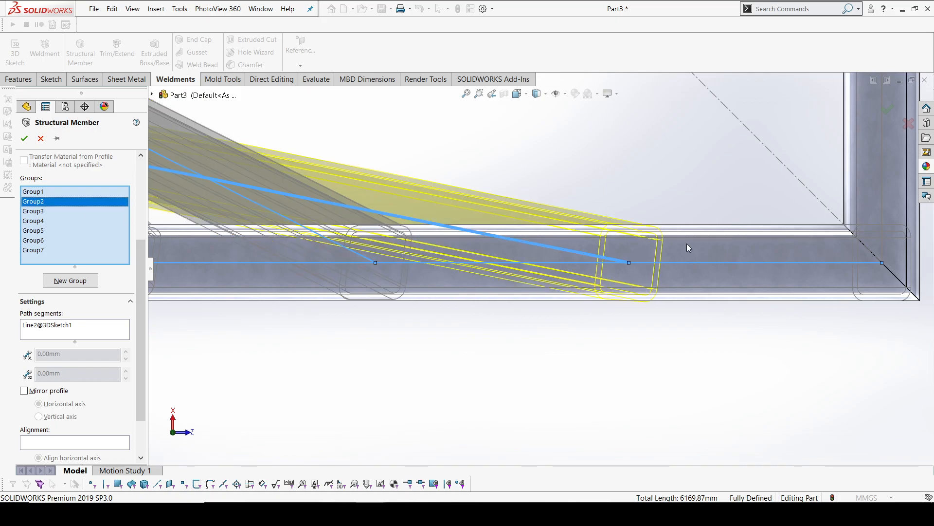
scroll(681, 254, down, 2)
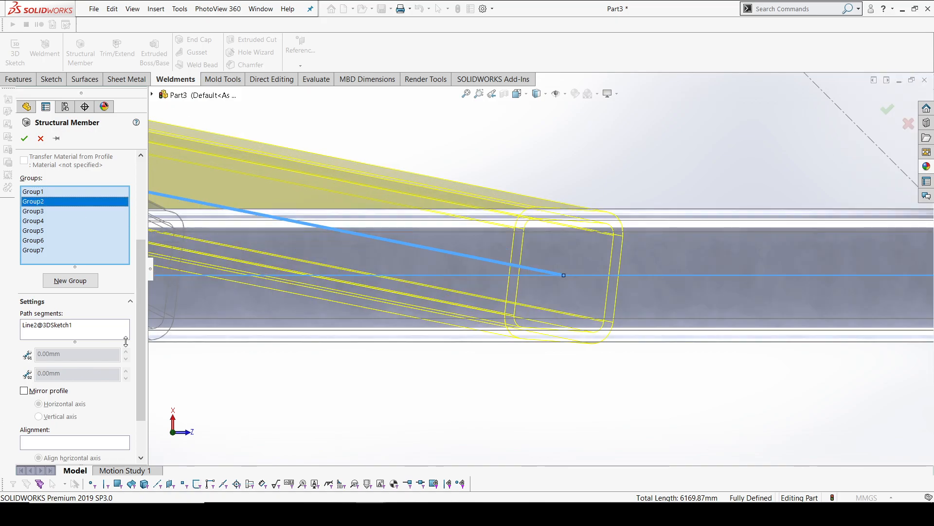
scroll(122, 430, down, 2)
click(126, 428)
click(126, 428)
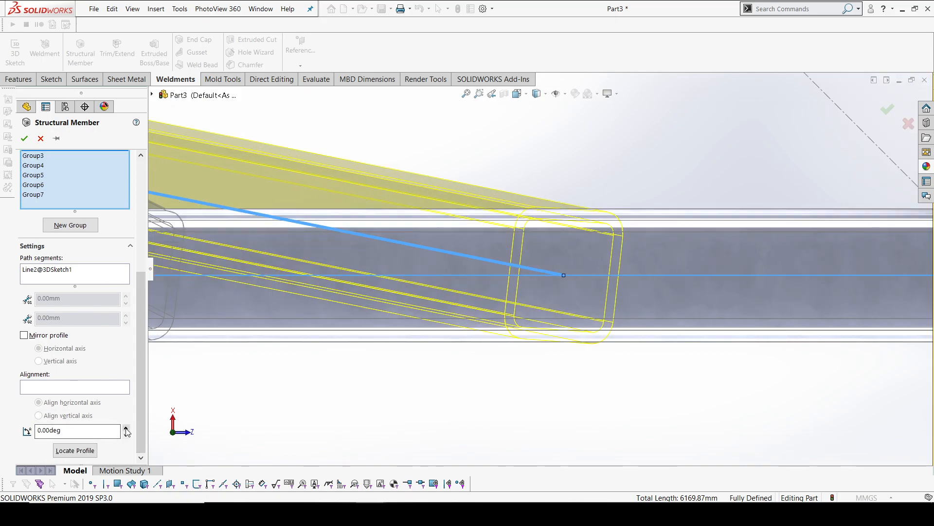
click(126, 427)
click(126, 428)
click(126, 427)
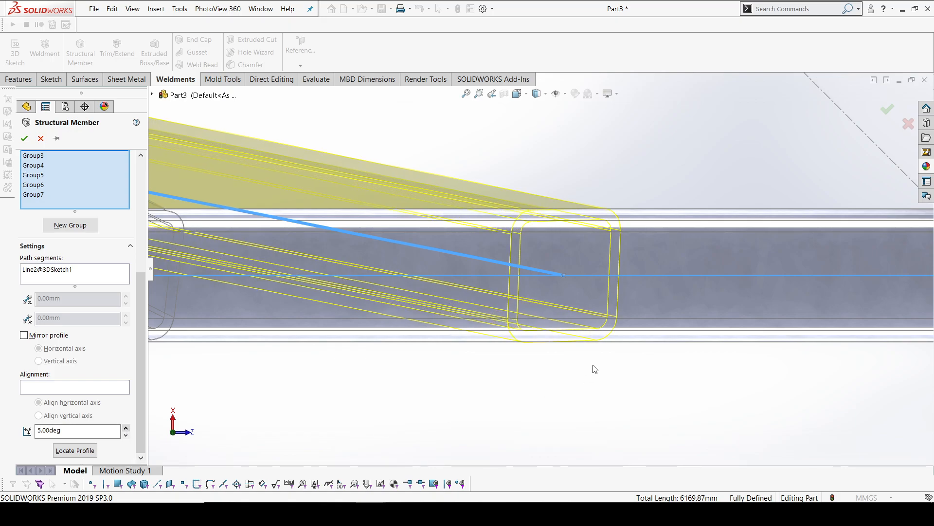
scroll(594, 355, down, 5)
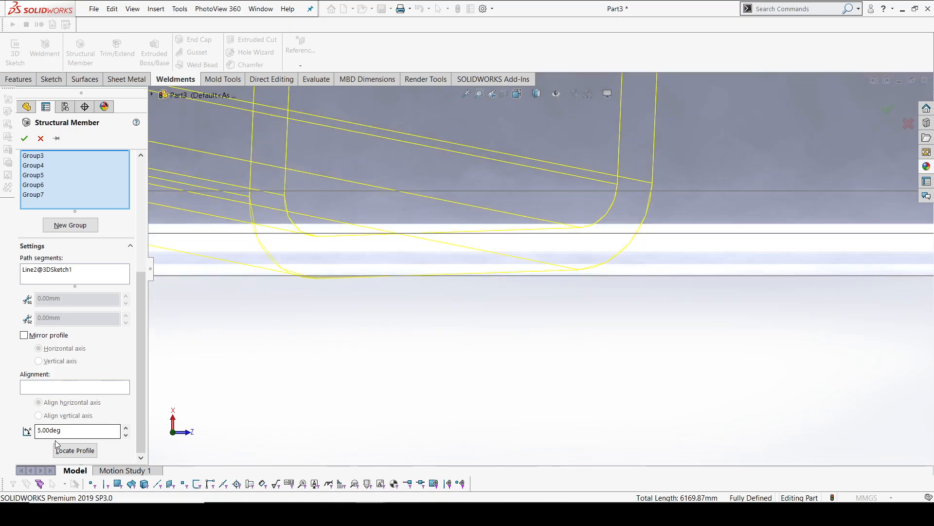
click(127, 435)
click(126, 435)
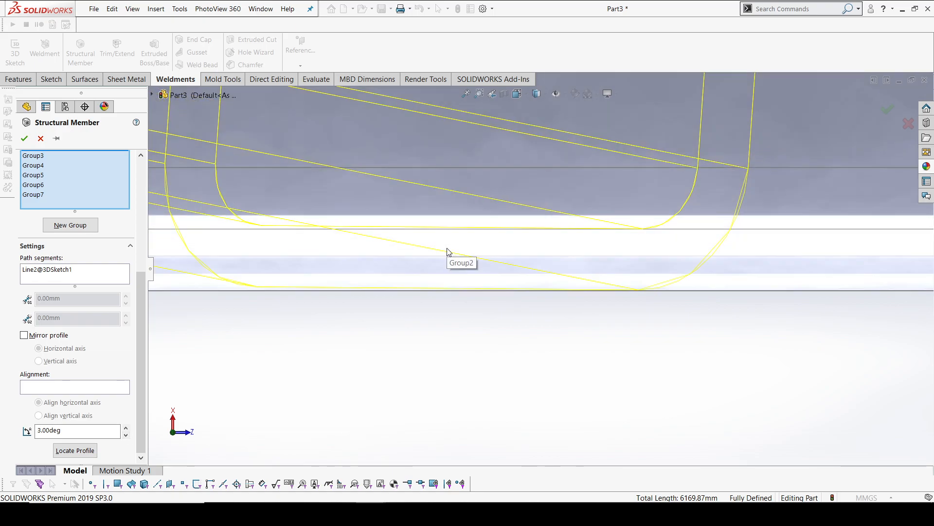
- Refine the Group2 profile rotation angle to 3.5 degrees and check its alignment with the frame tube's edge
drag(76, 431, 2, 428)
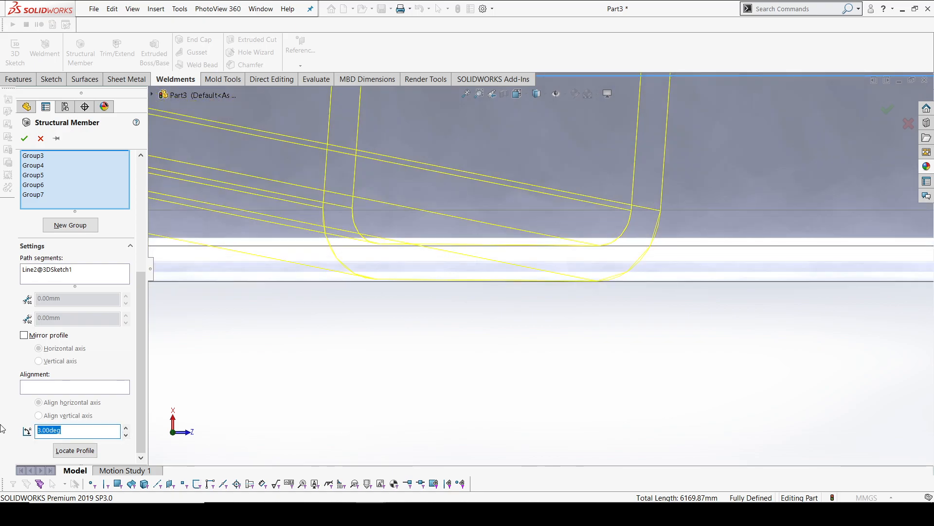
text(3.5)
key(Return)
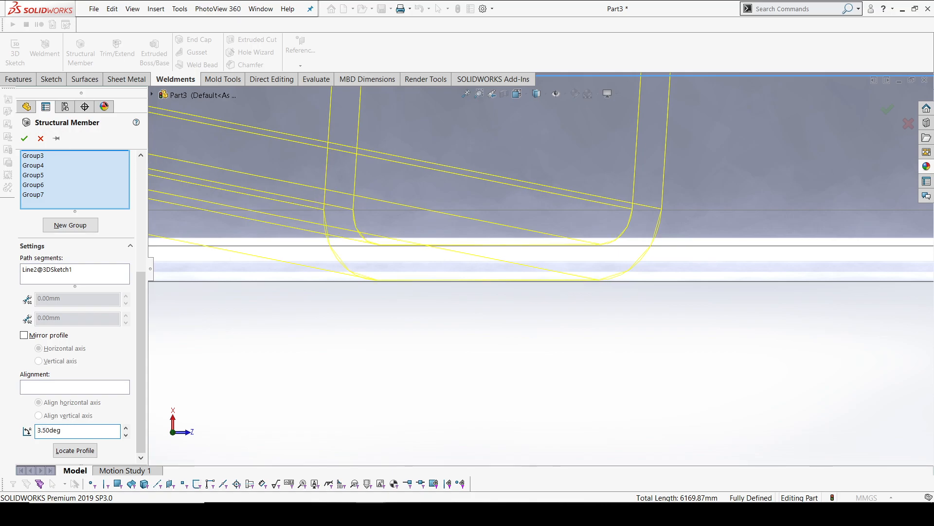
scroll(438, 292, down, 4)
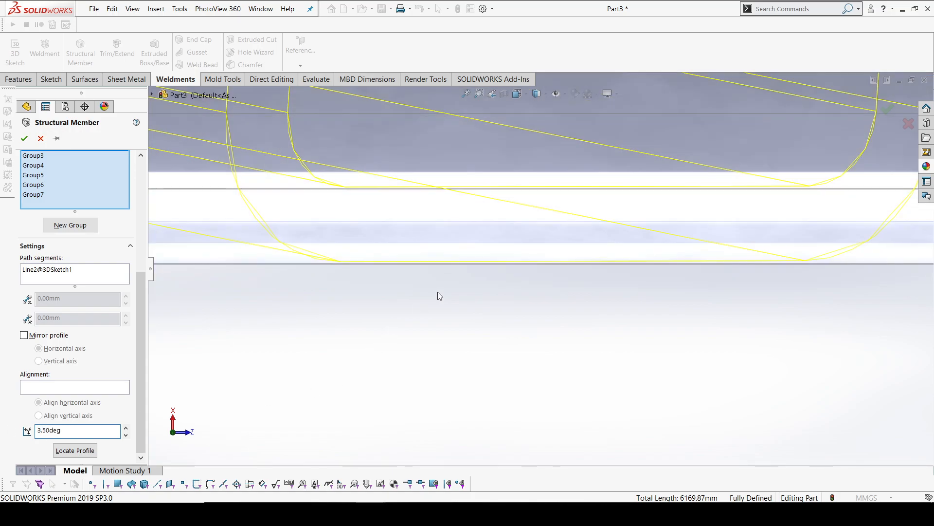
scroll(708, 186, up, 12)
scroll(861, 196, down, 1)
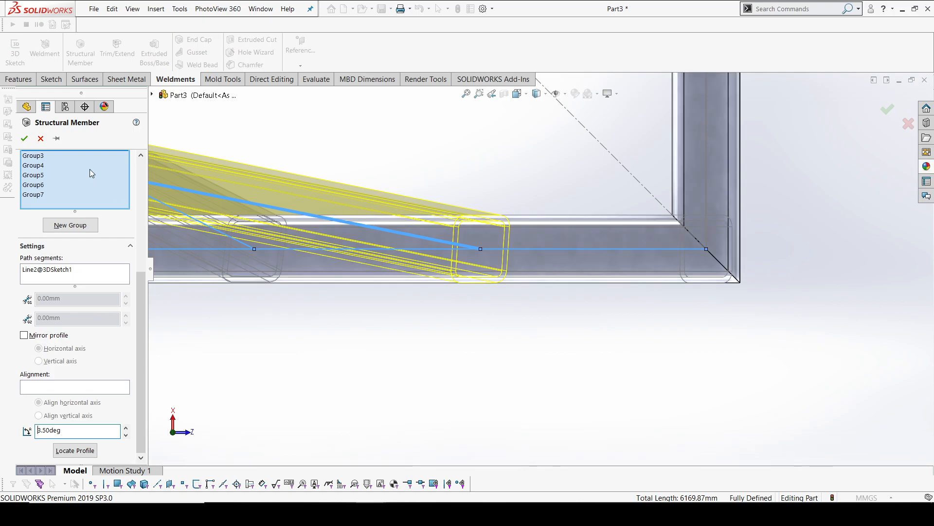
- Check the Group1 leg profile at the frame corner and accept the structural member feature
click(142, 155)
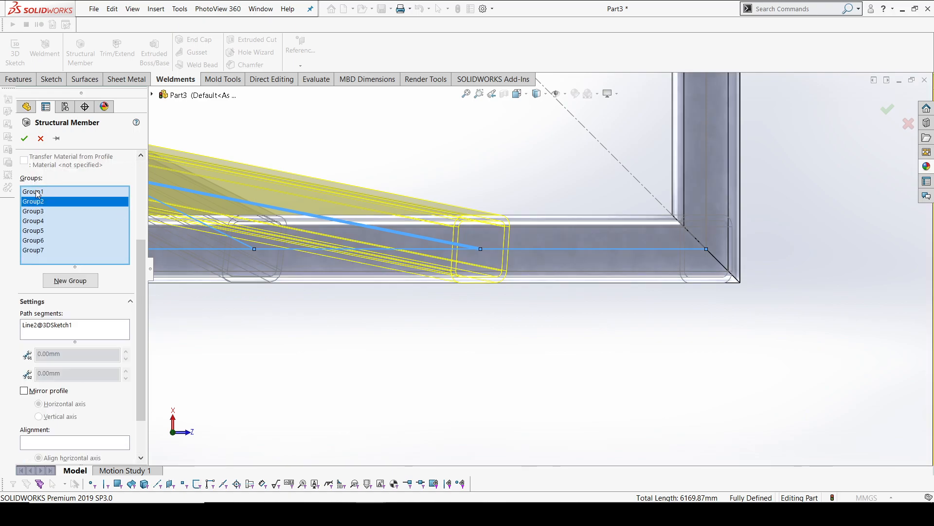
click(38, 192)
scroll(708, 253, down, 1)
scroll(696, 369, down, 2)
scroll(682, 351, up, 2)
scroll(651, 351, up, 5)
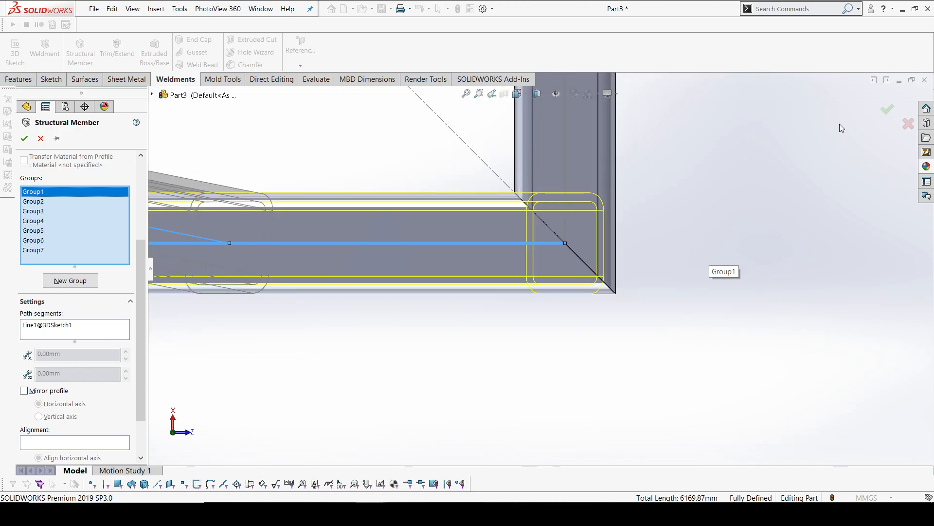
click(889, 110)
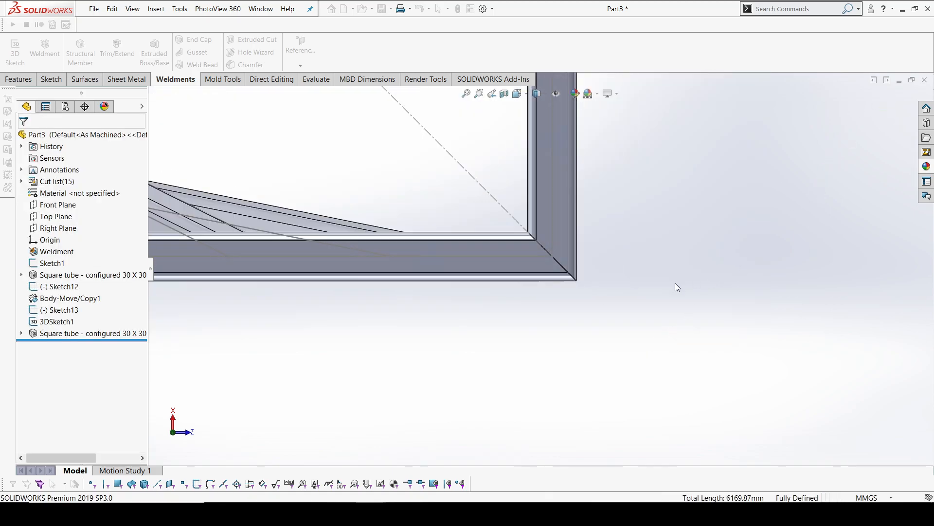
- Examine the row of slanted leg tubes between the lower and upper square frames from several angles
scroll(603, 294, up, 6)
middle_drag(460, 277, 442, 174)
scroll(636, 215, down, 2)
middle_drag(636, 215, 547, 318)
middle_drag(359, 265, 313, 319)
scroll(584, 292, up, 5)
scroll(584, 292, down, 2)
middle_drag(584, 293, 592, 242)
scroll(499, 220, down, 1)
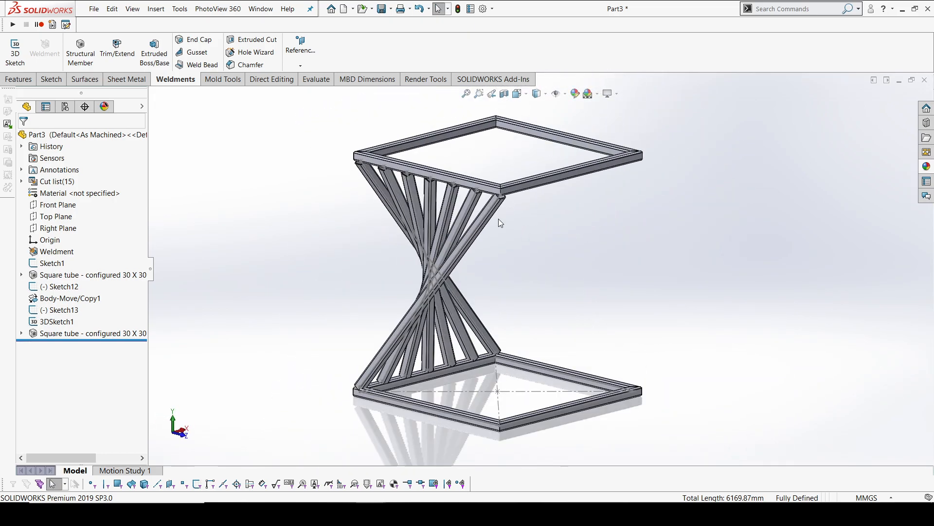
click(556, 97)
middle_drag(611, 281, 635, 288)
click(558, 94)
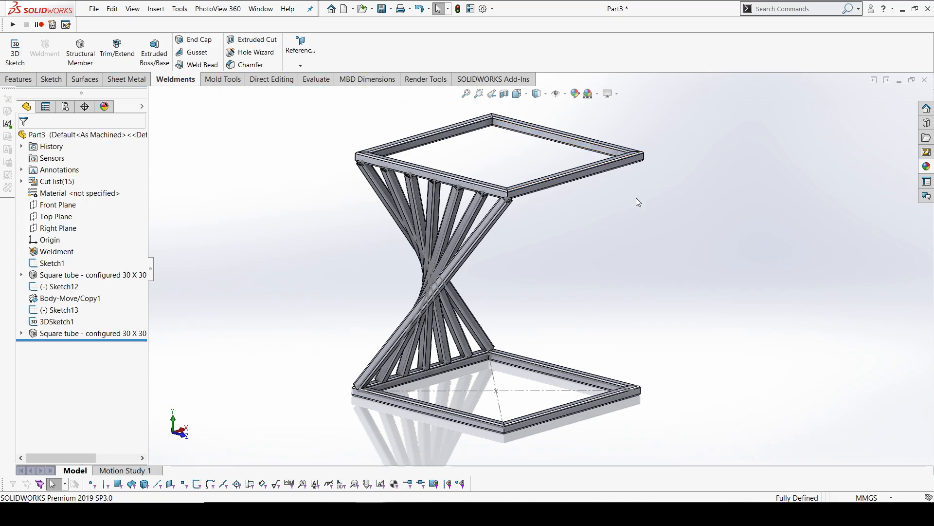
- Create a reference axis through the base sketch's centre point, perpendicular to the top face of the lower frame tube
click(19, 79)
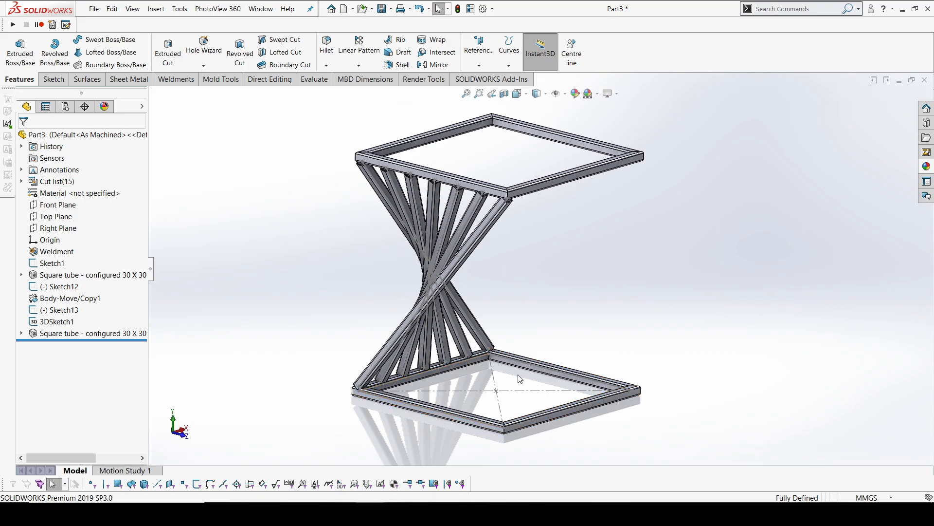
scroll(520, 380, down, 4)
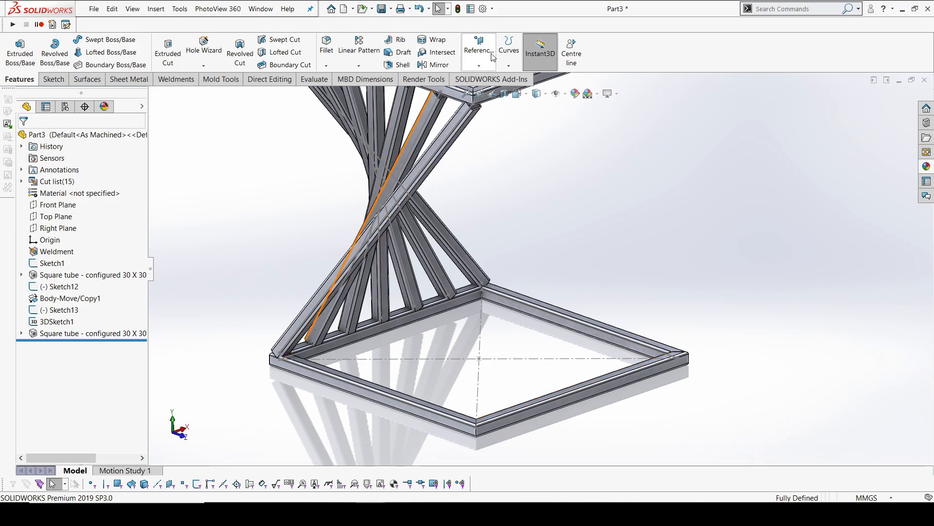
click(479, 54)
click(494, 95)
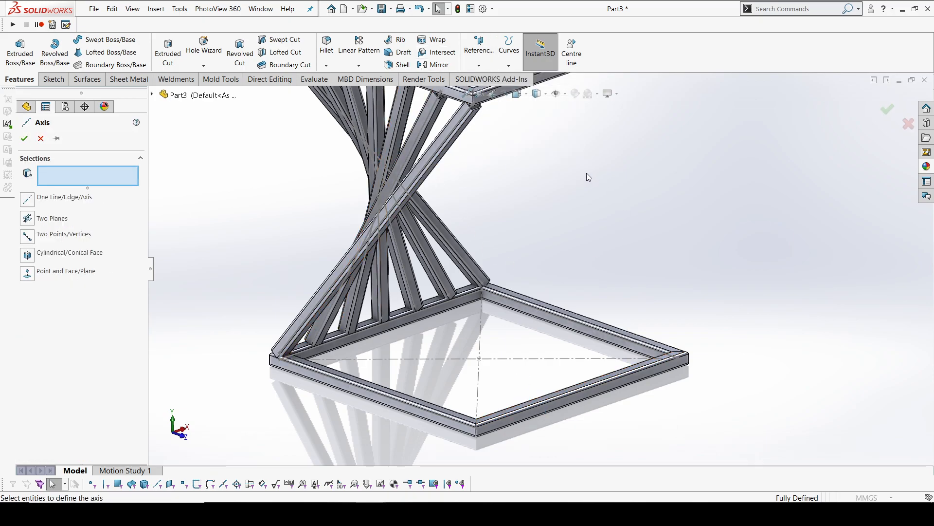
click(480, 360)
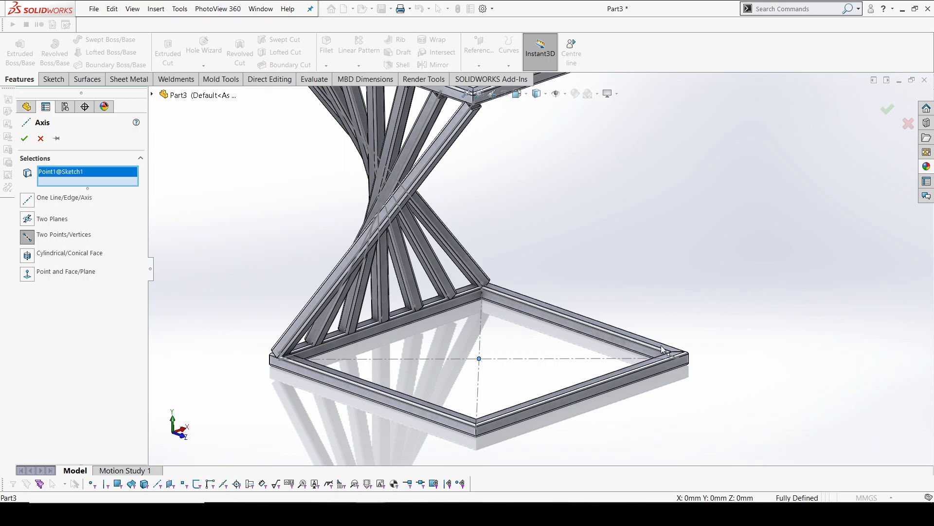
scroll(662, 349, down, 4)
click(652, 334)
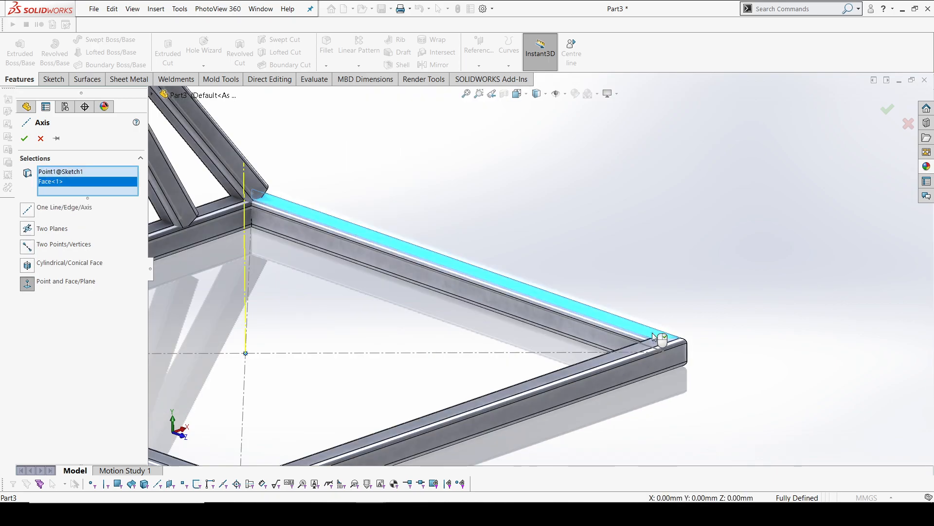
scroll(410, 256, up, 3)
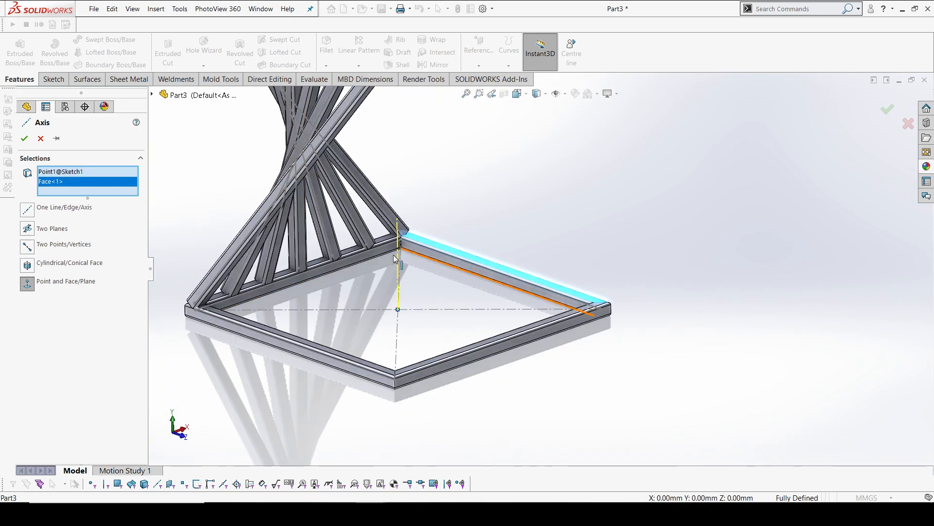
click(25, 140)
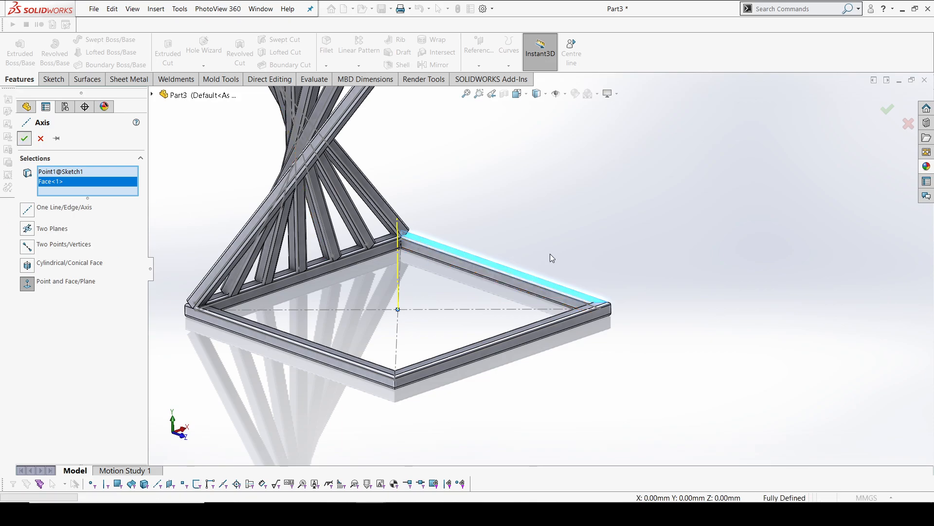
- Set up a circular pattern of bodies and select all seven slanted leg tubes between the two square frames
middle_drag(553, 242, 549, 222)
scroll(549, 222, up, 2)
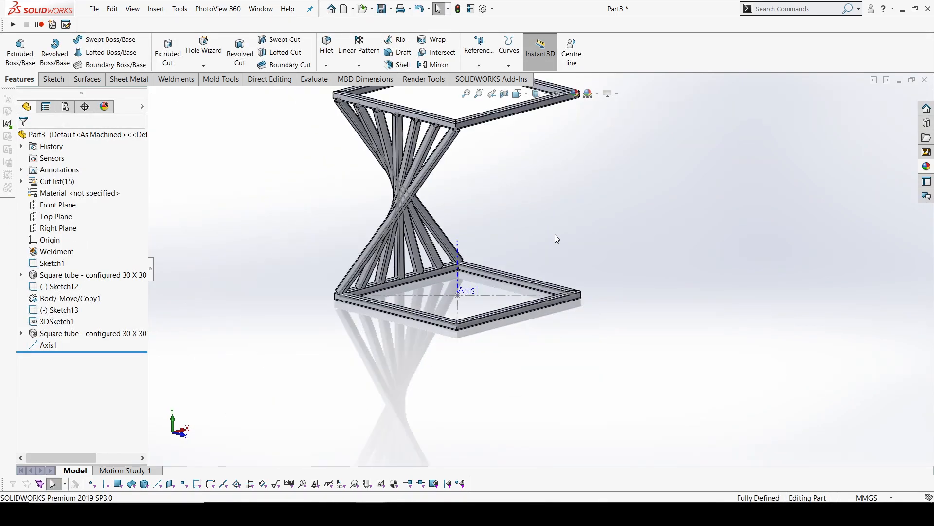
click(364, 68)
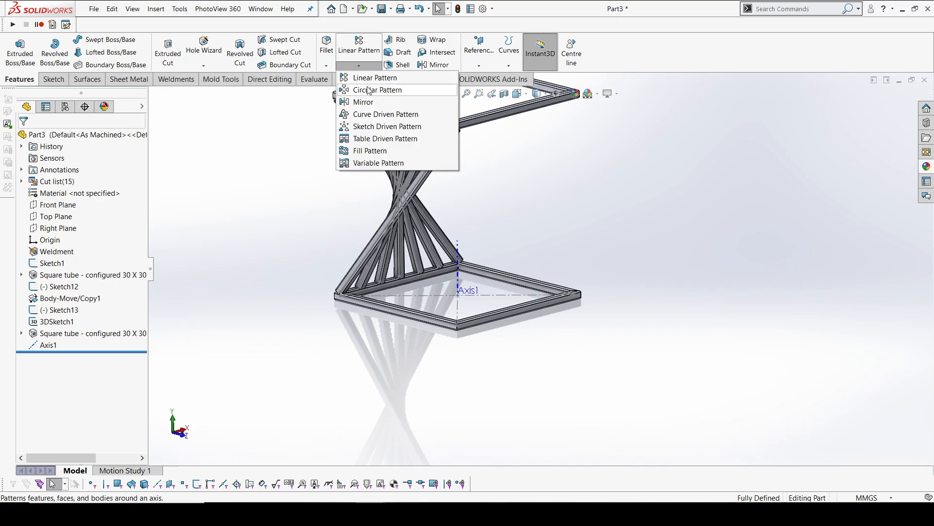
click(371, 91)
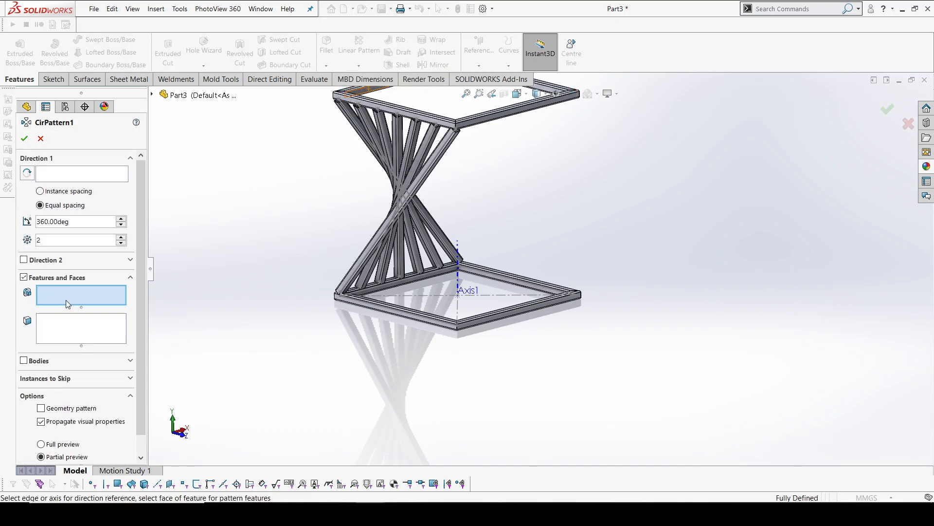
click(43, 363)
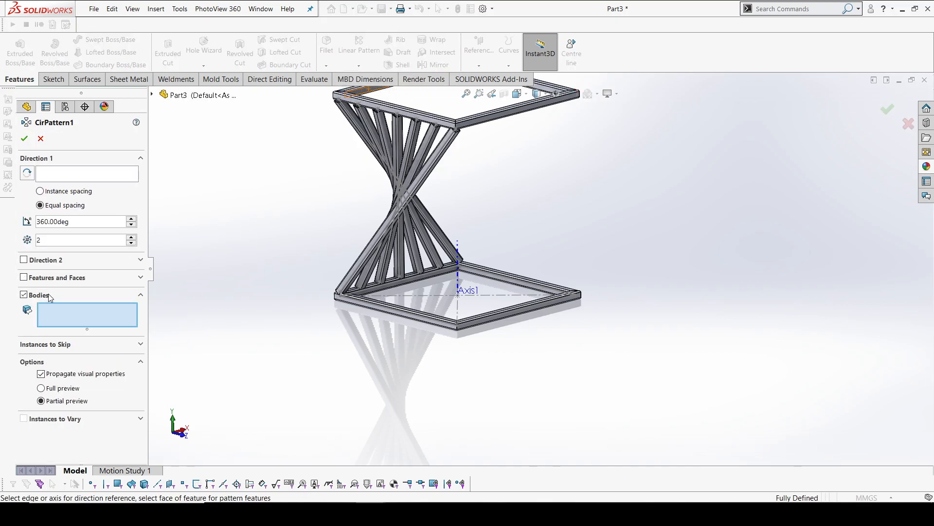
scroll(432, 224, down, 3)
click(430, 230)
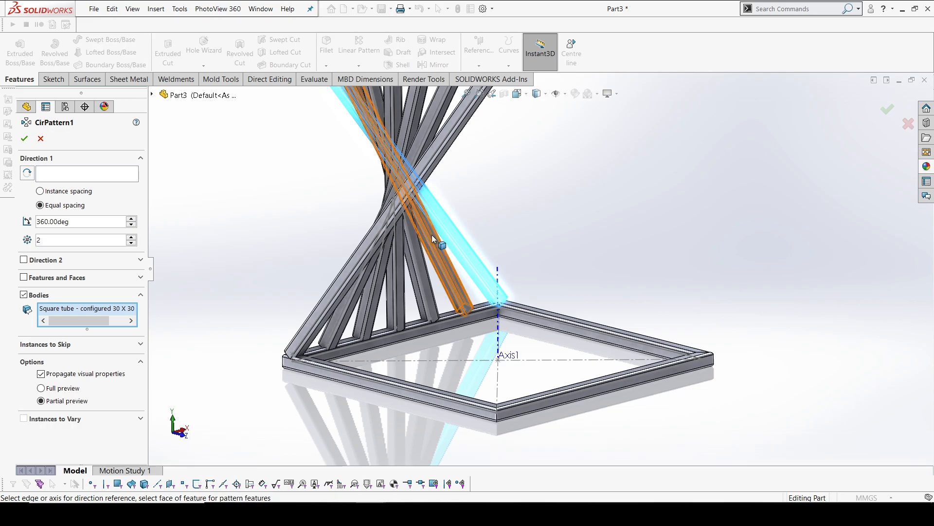
click(431, 234)
click(419, 256)
click(398, 264)
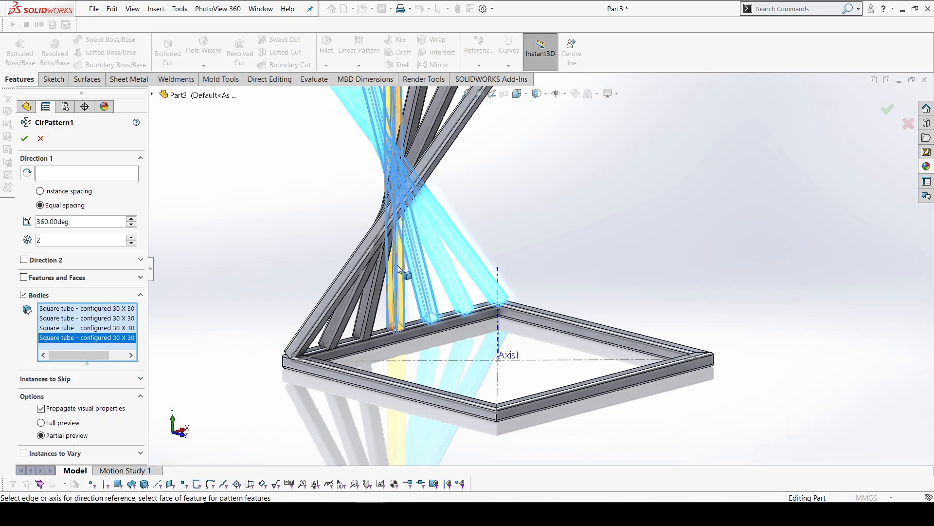
click(383, 269)
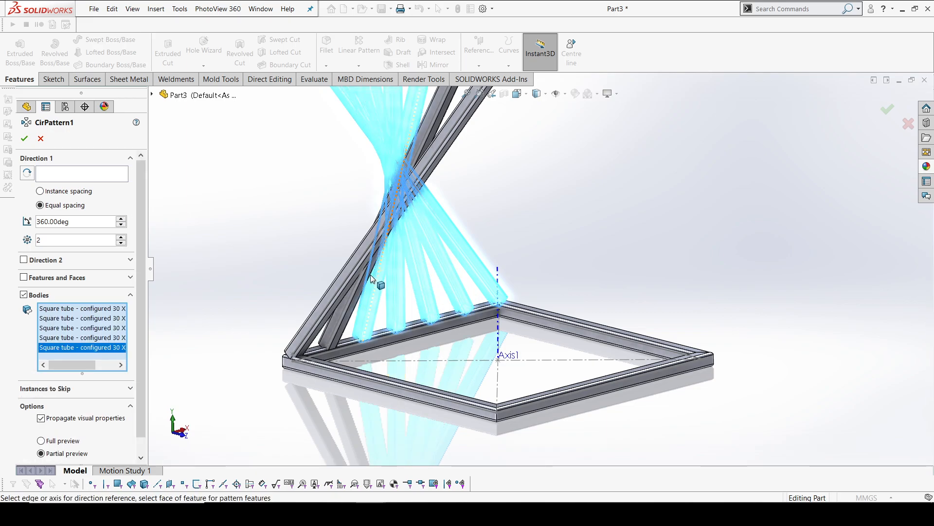
click(366, 276)
click(344, 281)
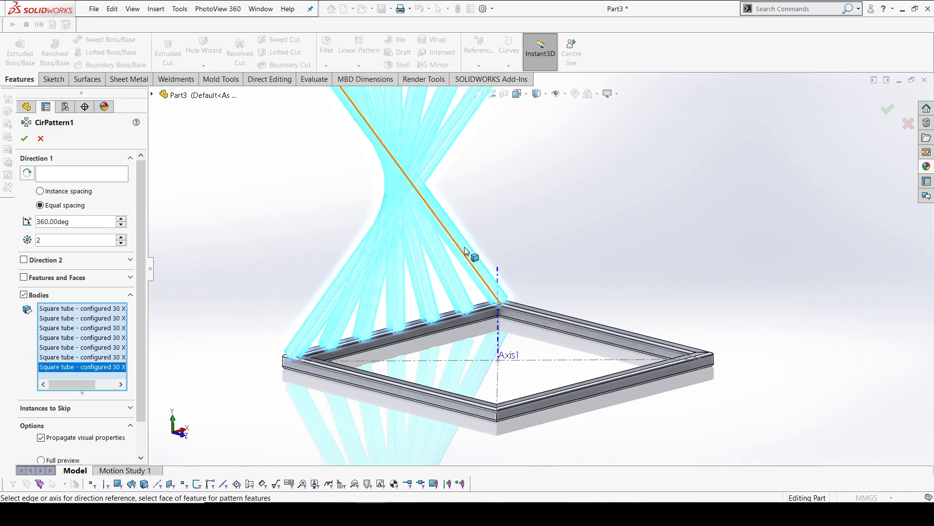
- Pattern the selected legs around Axis1 with 2 equally spaced instances over 360 degrees
scroll(532, 235, up, 3)
middle_drag(531, 234, 527, 250)
click(94, 172)
click(95, 175)
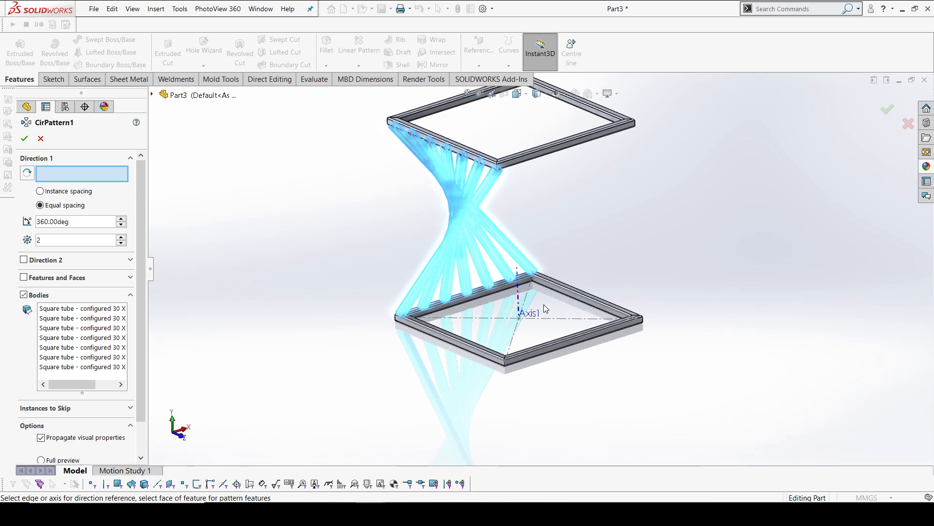
click(517, 301)
middle_drag(753, 294, 739, 326)
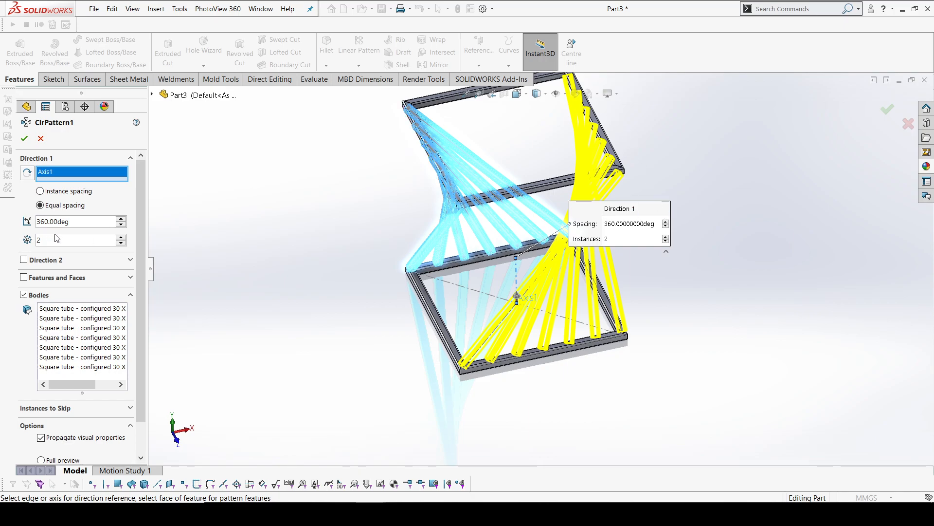
click(122, 238)
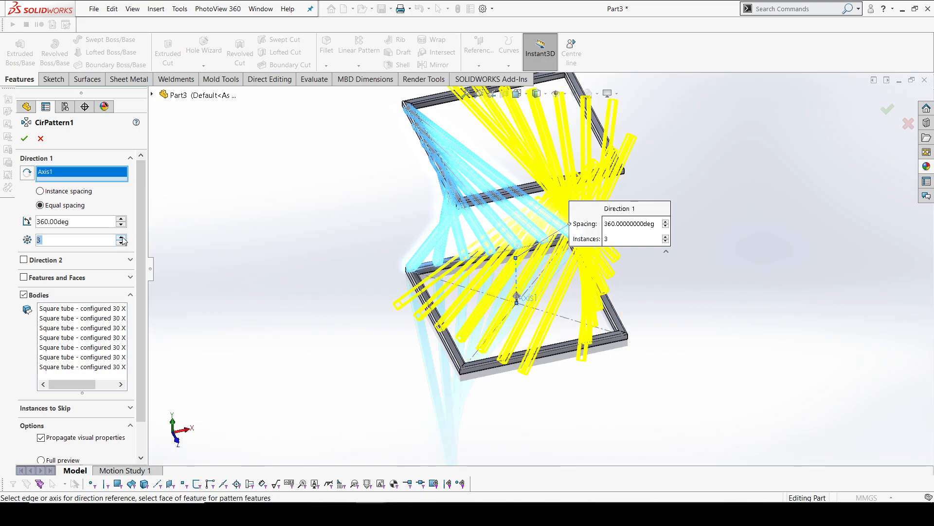
middle_drag(486, 161, 522, 138)
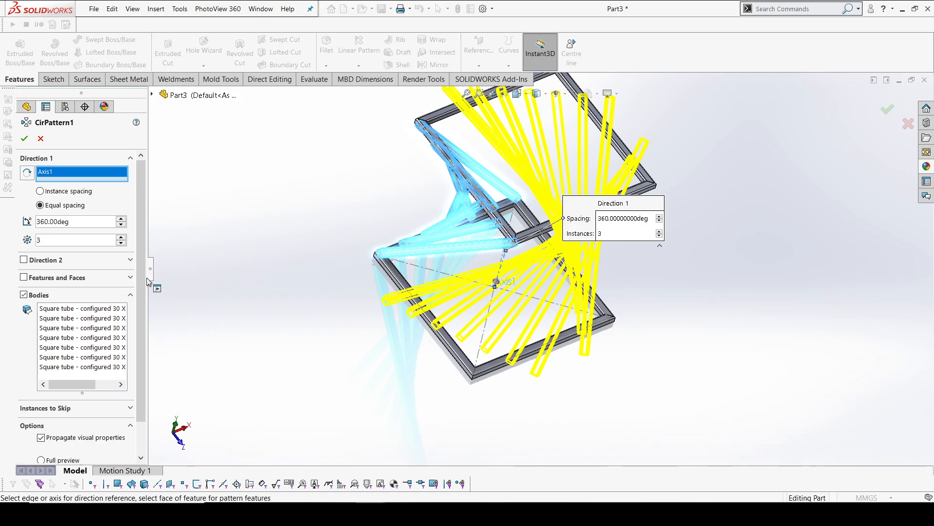
click(121, 243)
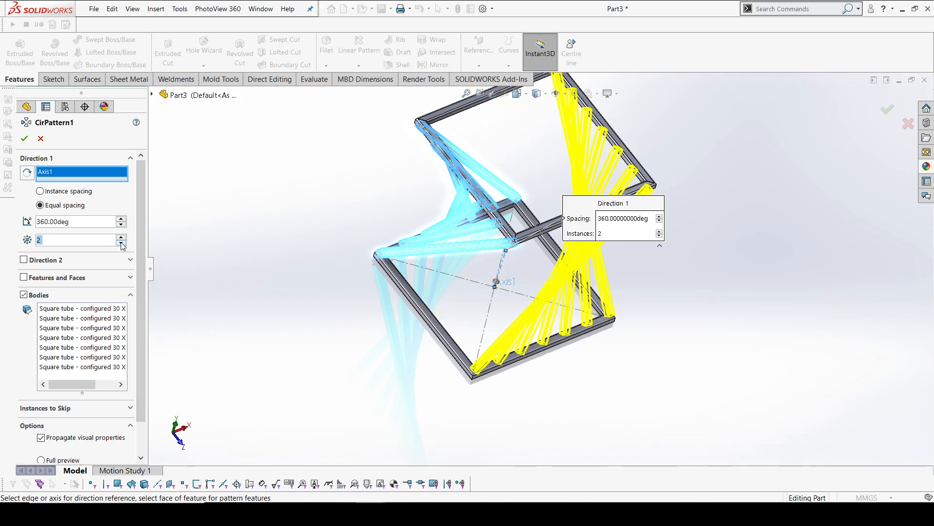
click(25, 139)
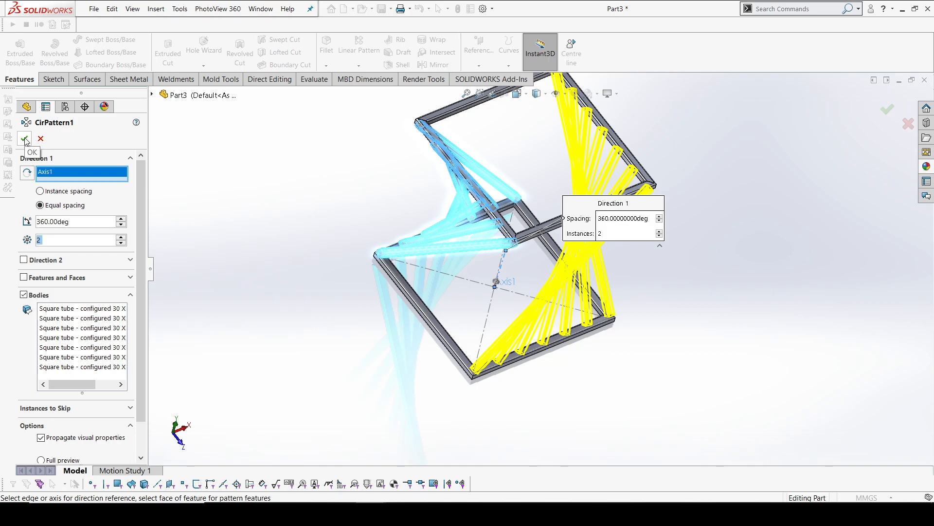
- Inspect how the leg tops meet the upper frame, and roll the model back to just before Axis1
middle_drag(399, 184, 558, 194)
scroll(460, 170, down, 10)
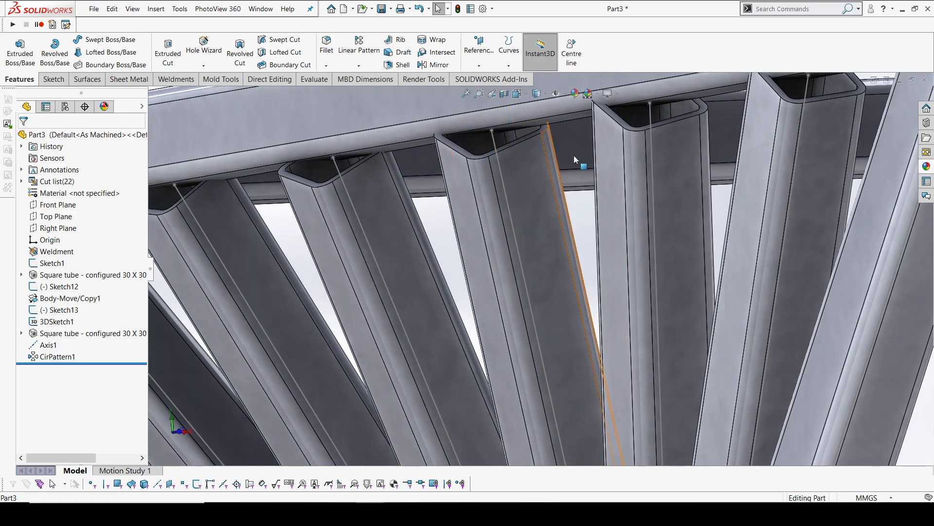
scroll(573, 155, up, 5)
scroll(619, 165, down, 3)
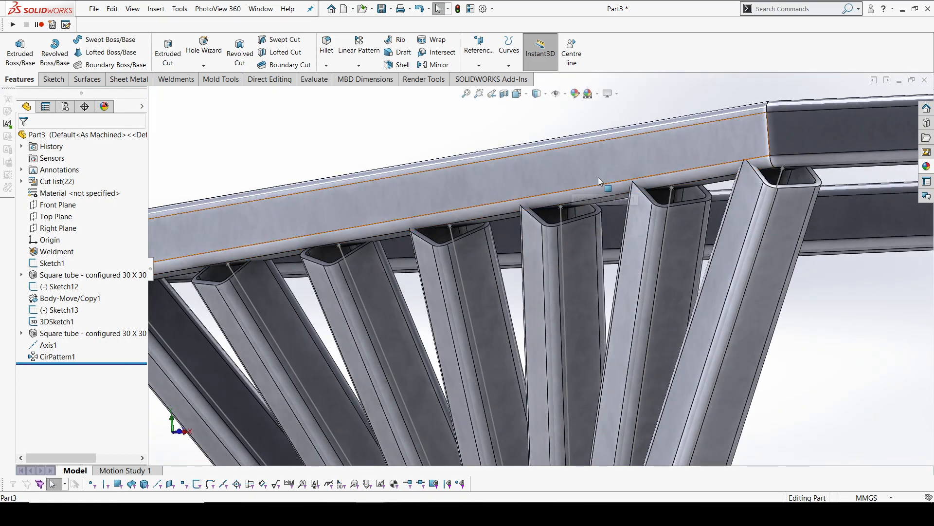
scroll(617, 193, down, 5)
middle_drag(569, 221, 545, 233)
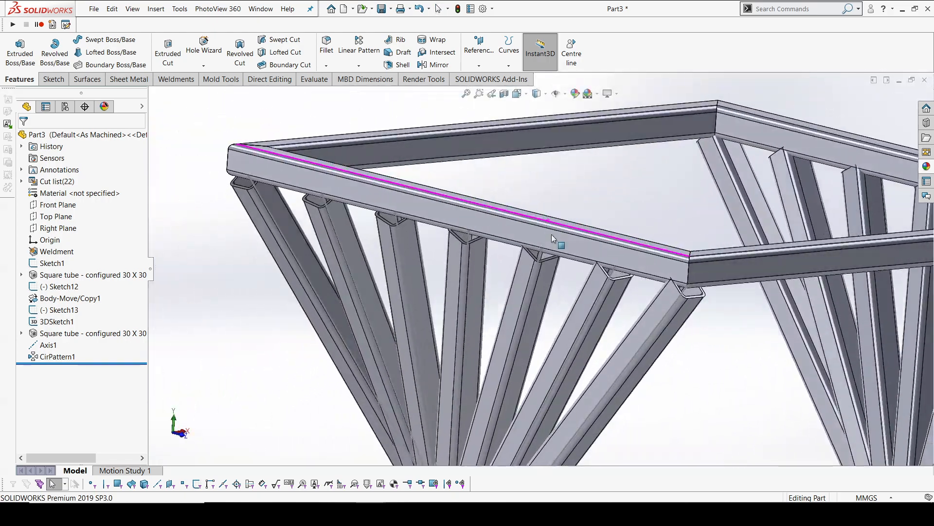
drag(95, 365, 97, 344)
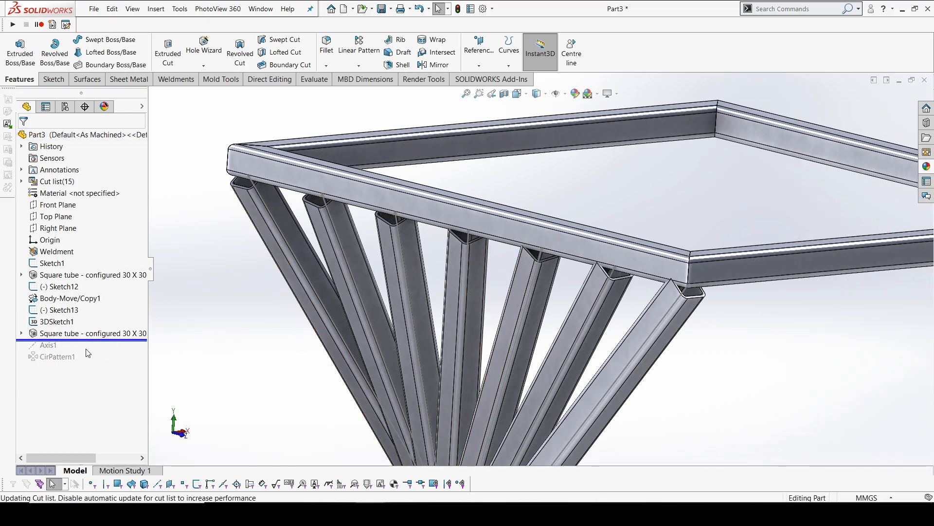
- Expand the weldment cut list to show its individual square-tube items
scroll(560, 268, up, 8)
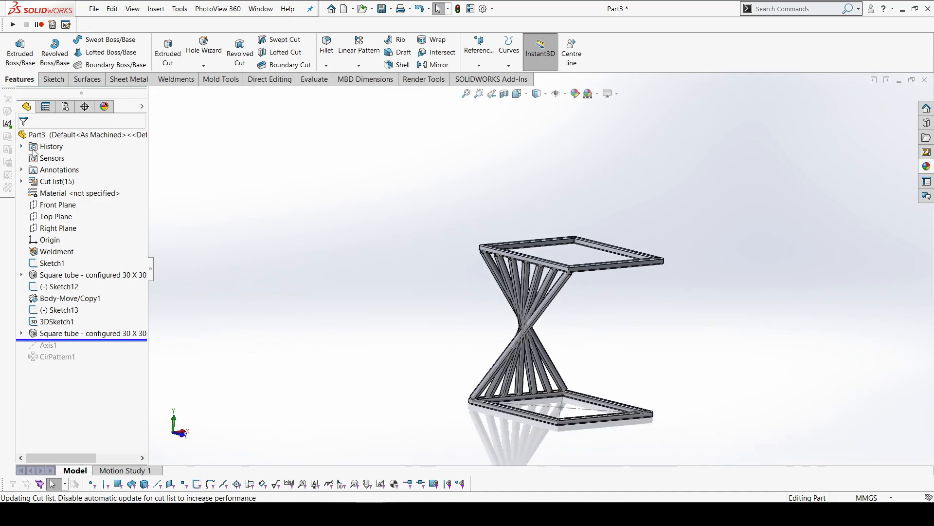
scroll(633, 316, down, 3)
drag(625, 335, 442, 284)
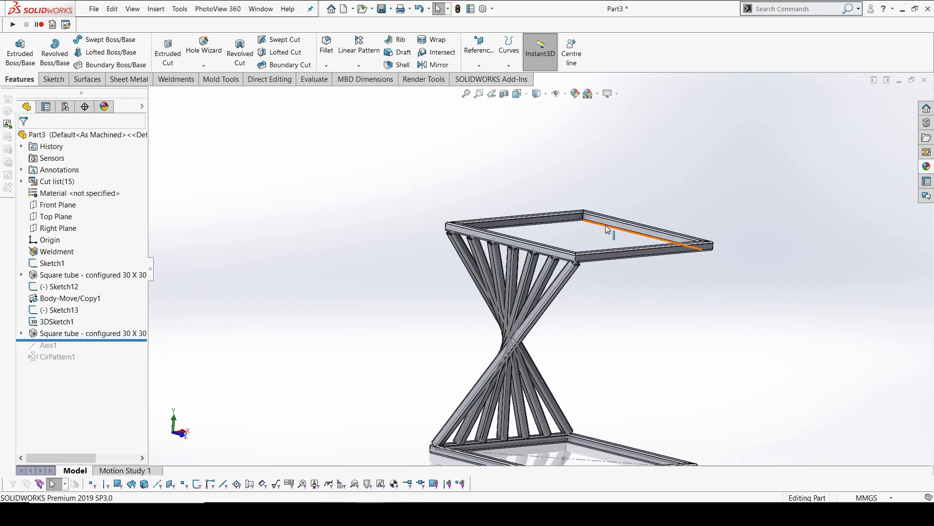
click(22, 181)
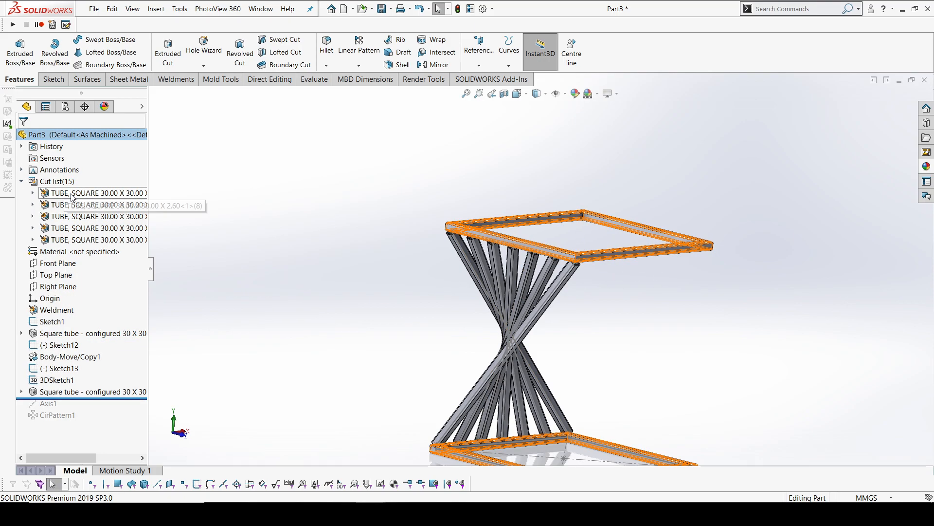
click(72, 193)
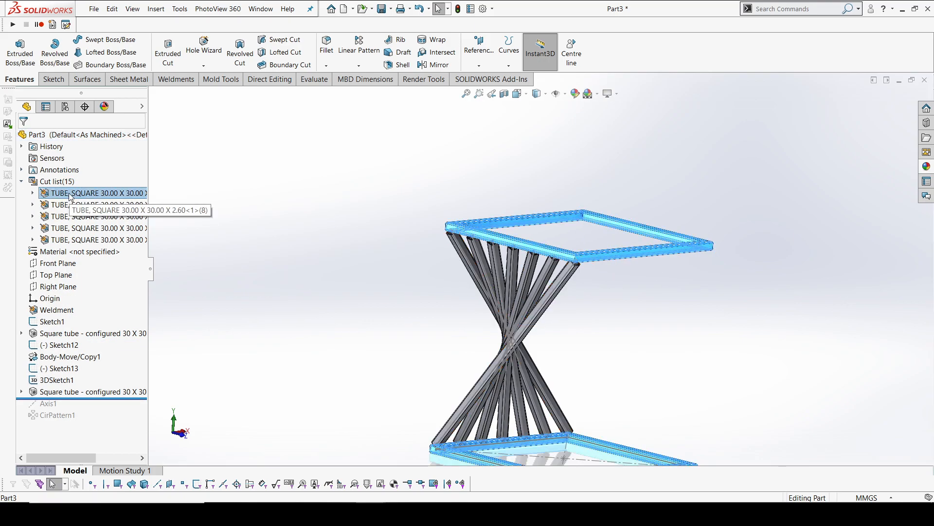
right_click(70, 195)
key(Escape)
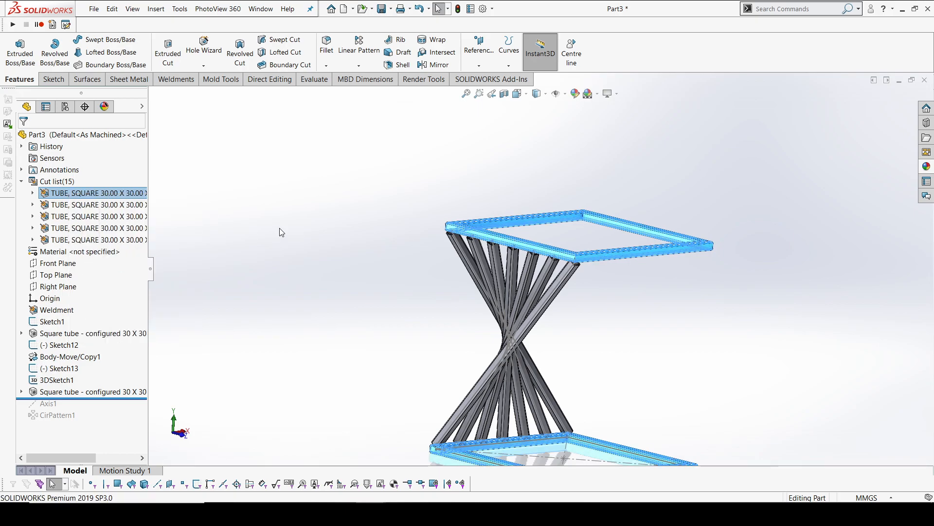
- Isolate the four cut-list items that contain the slanted leg tubes, leaving out the square frames
click(76, 204)
right_click(77, 235)
key(Escape)
shift+click(65, 240)
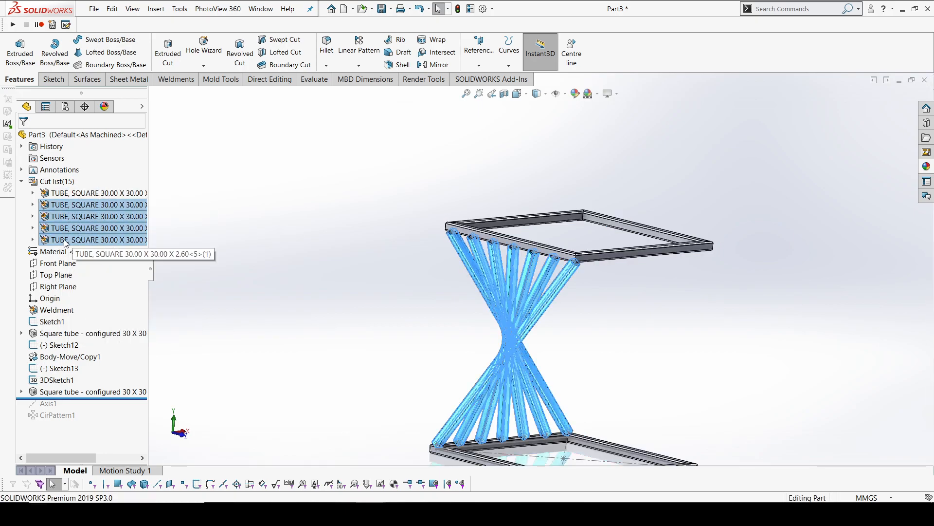
right_click(65, 242)
click(138, 260)
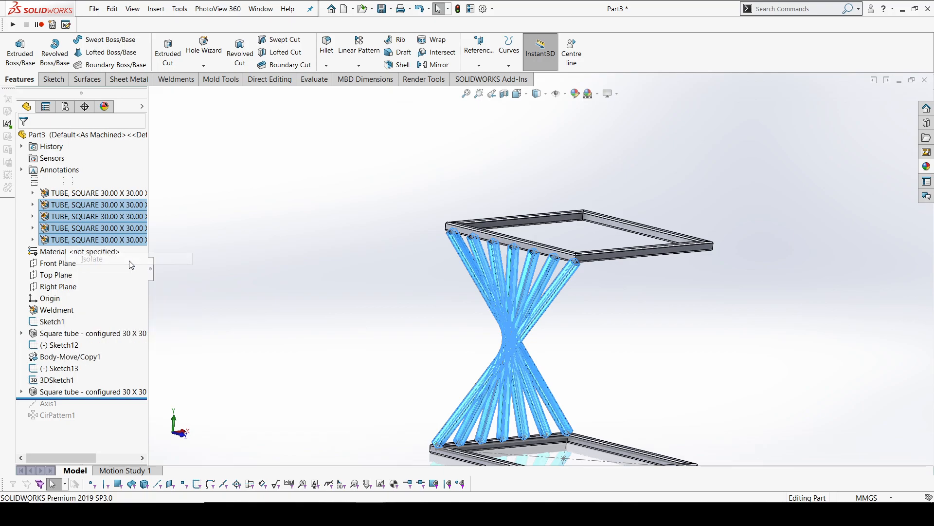
- Set up an offset Move Face on the upper end face of the outermost leg tube with a distance of 30 mm
scroll(552, 265, down, 5)
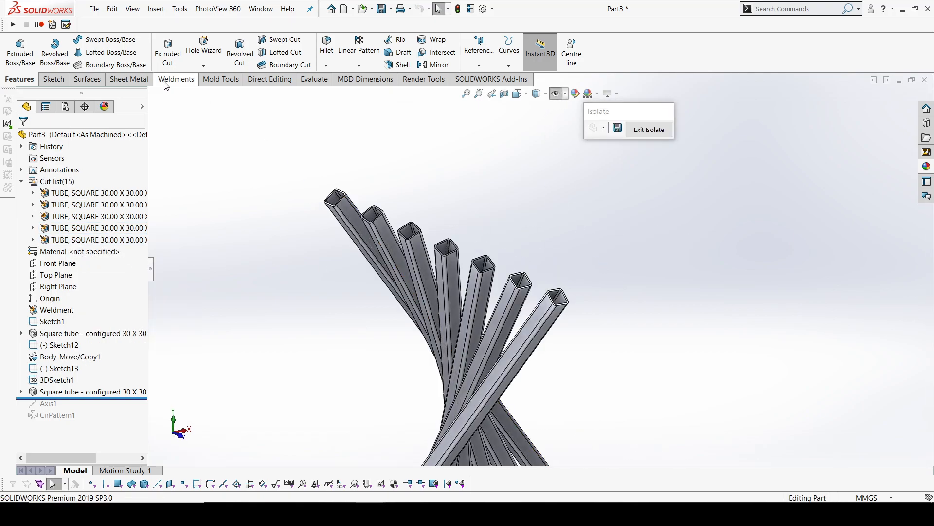
click(270, 79)
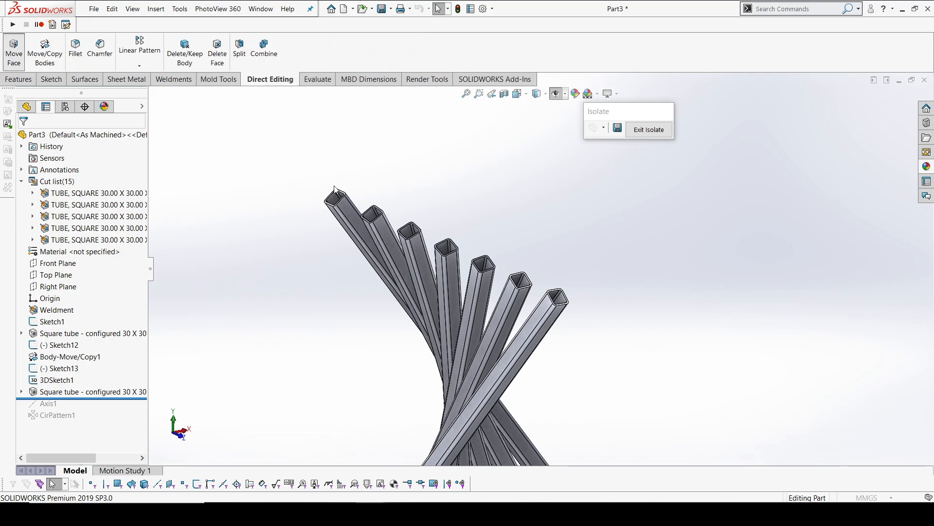
scroll(384, 200, down, 8)
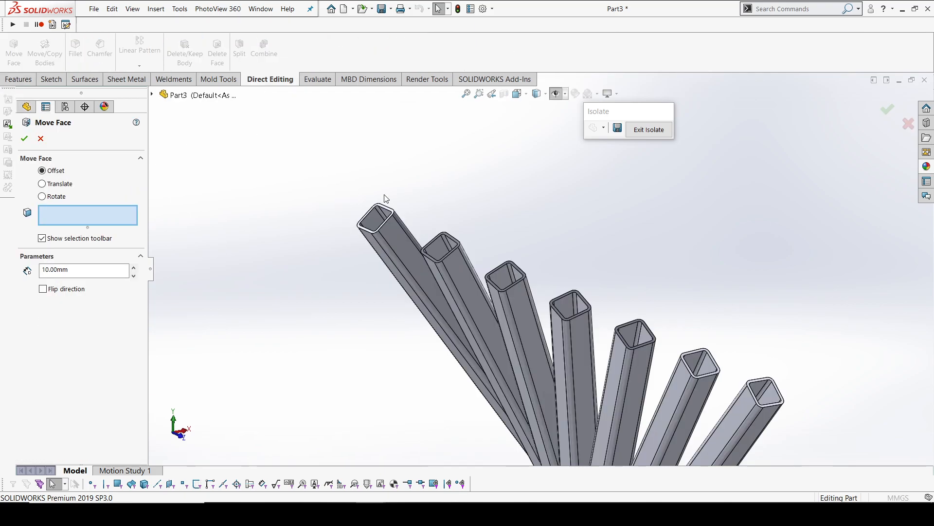
click(485, 269)
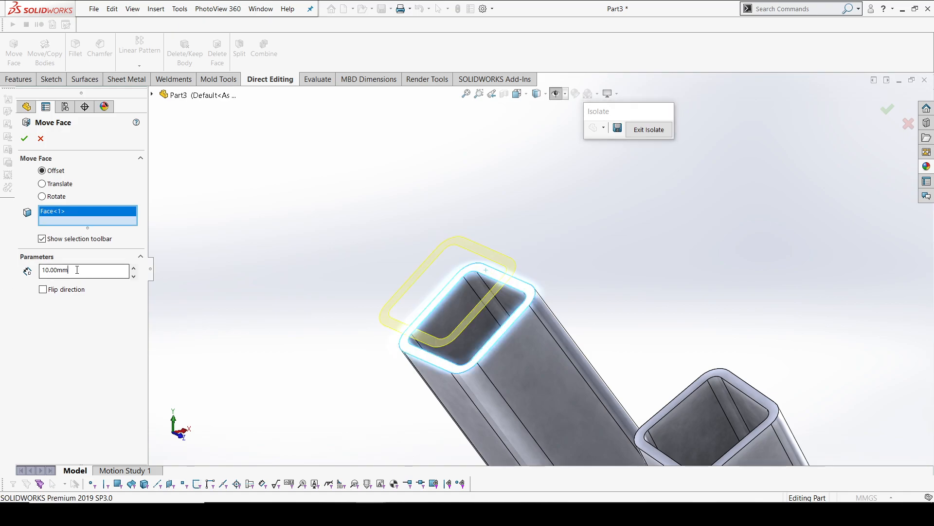
key(Return)
- Add the upper end faces of the other six leg tubes to the 30 mm Move Face offset
ctrl+middle_drag(723, 318, 475, 202)
click(627, 335)
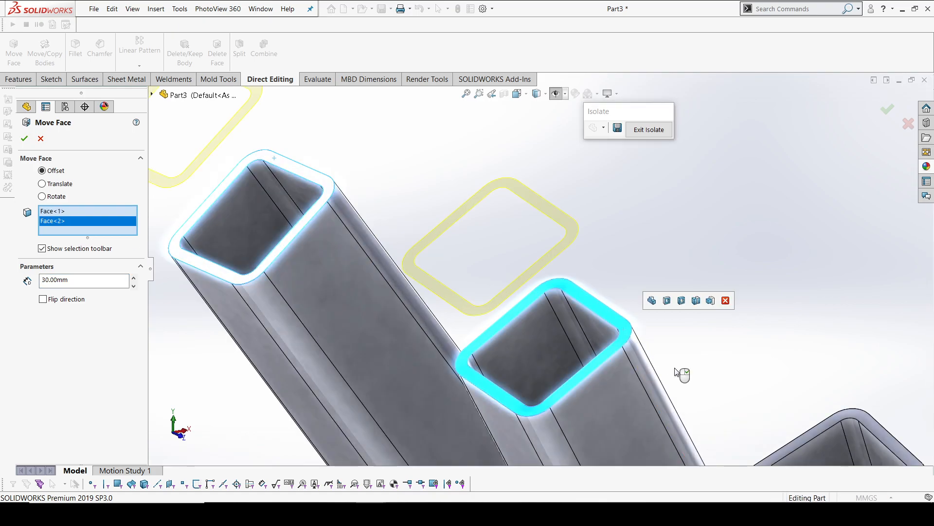
scroll(681, 374, up, 3)
scroll(676, 373, down, 3)
click(548, 365)
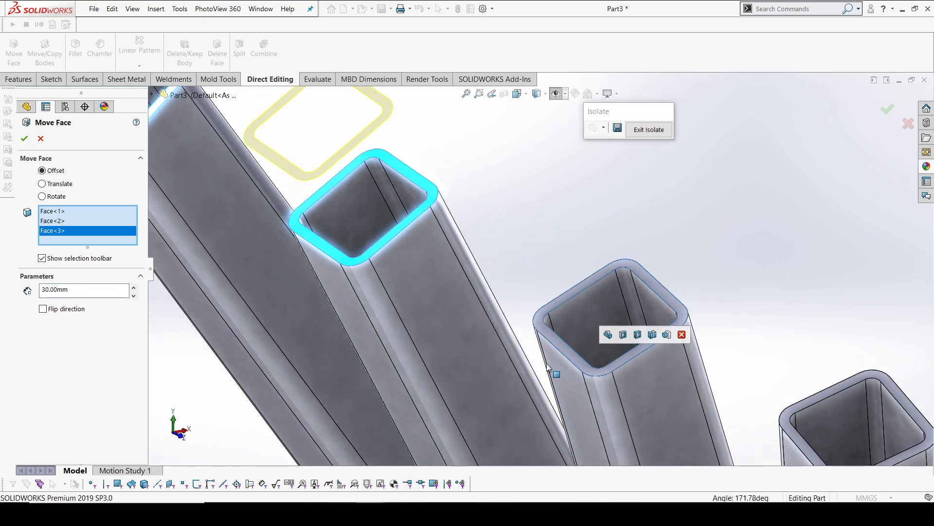
scroll(682, 248, up, 3)
scroll(608, 296, down, 4)
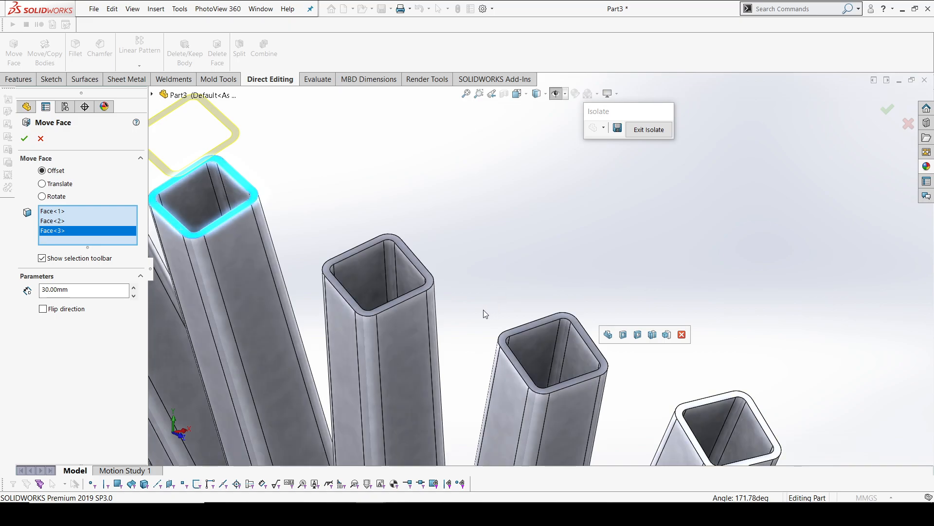
click(432, 285)
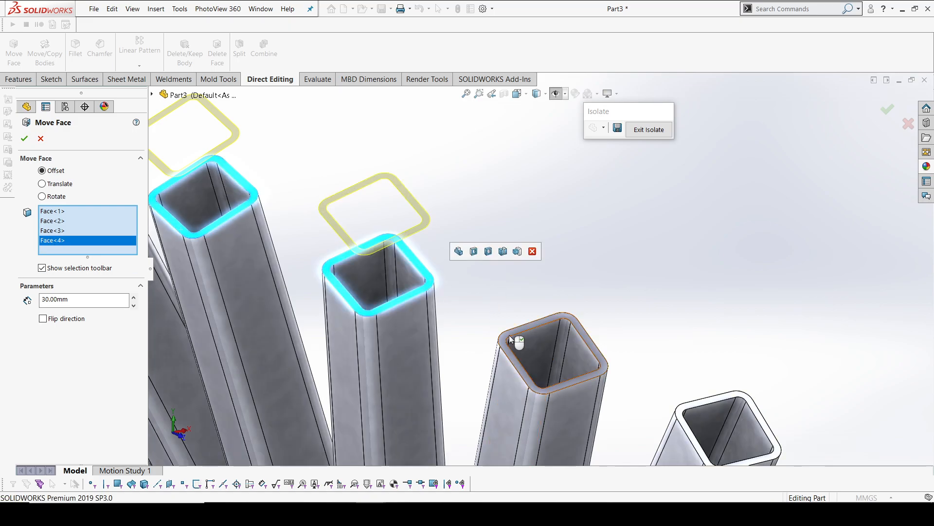
click(508, 340)
click(684, 413)
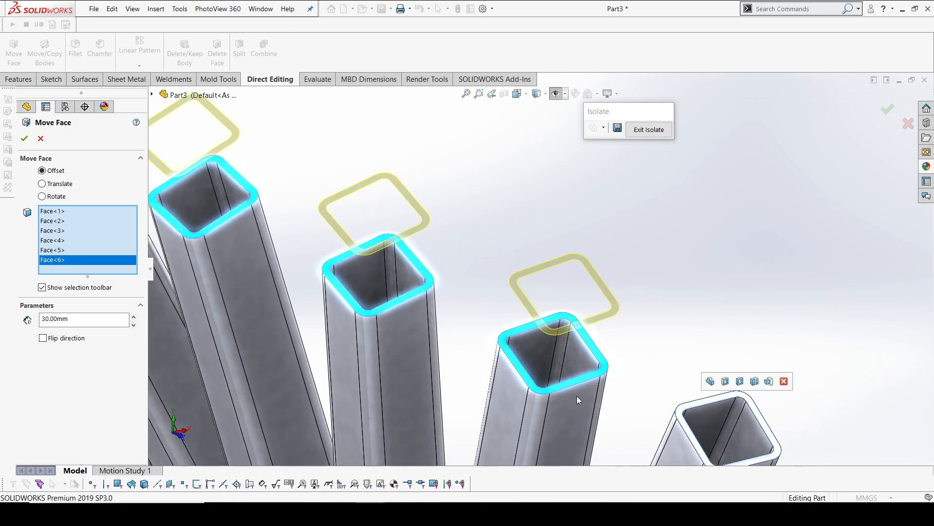
scroll(701, 290, up, 4)
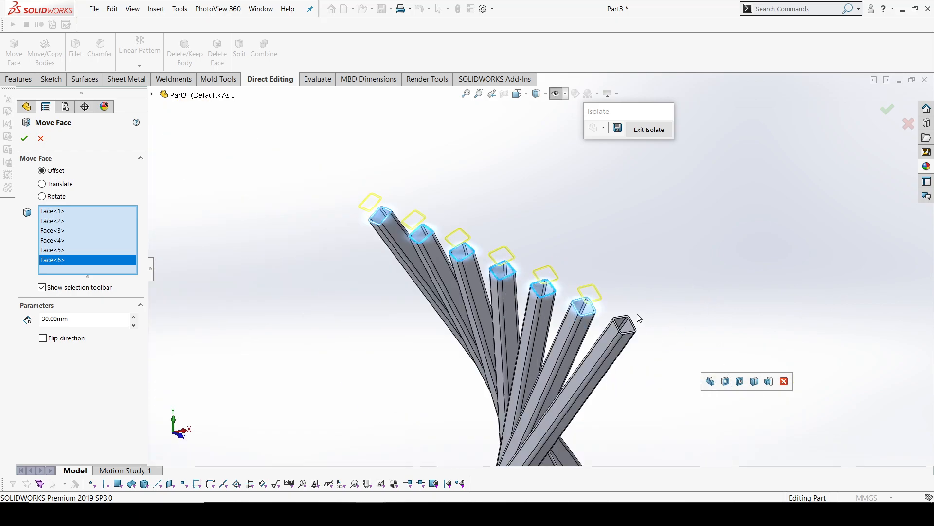
scroll(519, 307, down, 3)
click(549, 312)
- Add the lower end faces of the first four leg tubes to the same face offset
middle_drag(554, 317, 463, 271)
scroll(463, 271, up, 1)
middle_drag(315, 286, 397, 313)
scroll(396, 313, up, 8)
scroll(556, 310, down, 10)
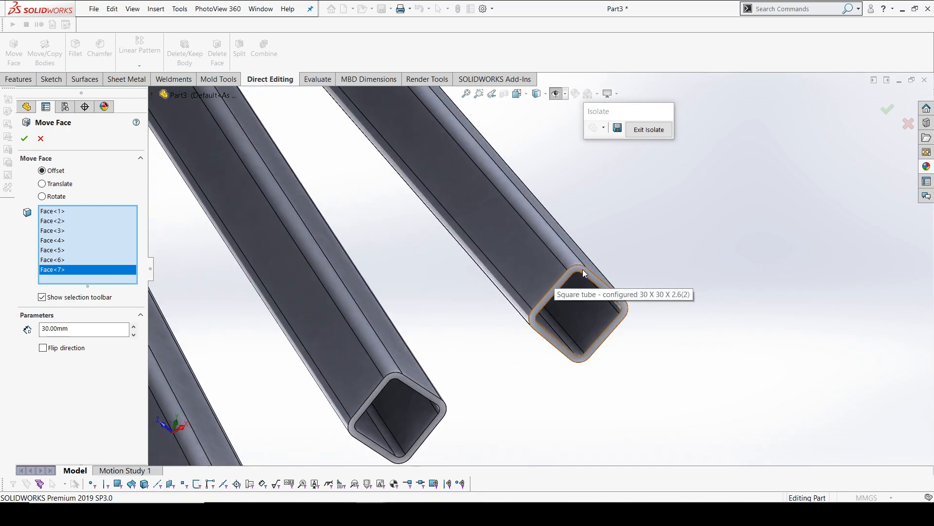
click(555, 282)
click(401, 382)
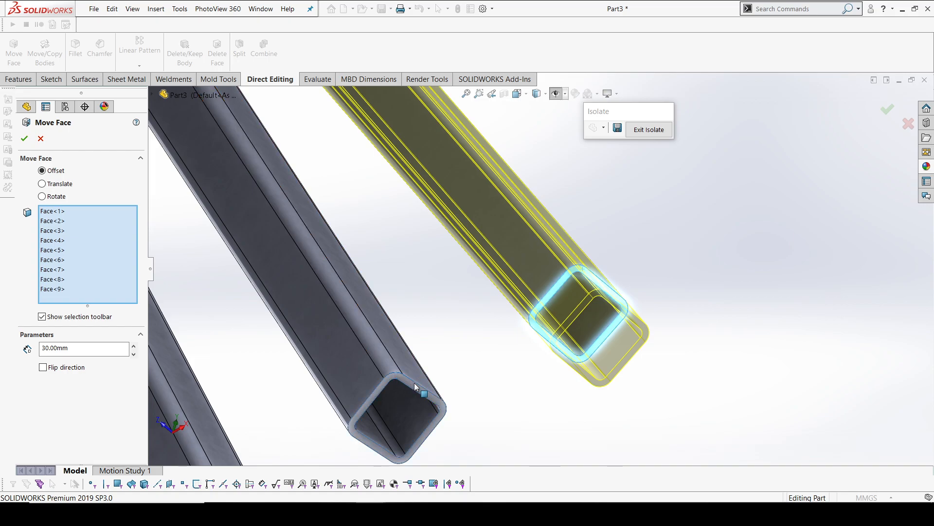
scroll(505, 426, up, 3)
scroll(355, 369, down, 3)
scroll(354, 369, down, 3)
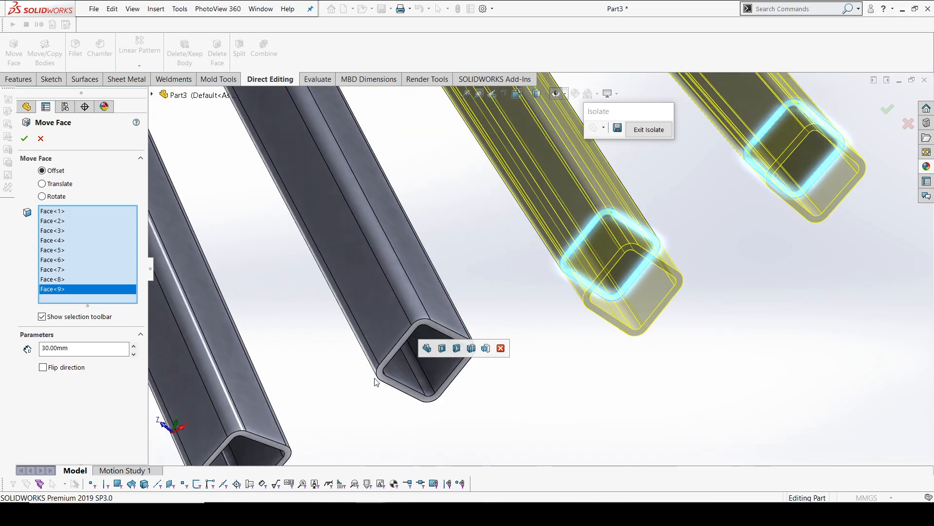
click(385, 382)
click(243, 450)
- Add the lower end faces of the remaining three leg tubes and apply the 30 mm offset
scroll(402, 459, up, 3)
scroll(321, 430, down, 3)
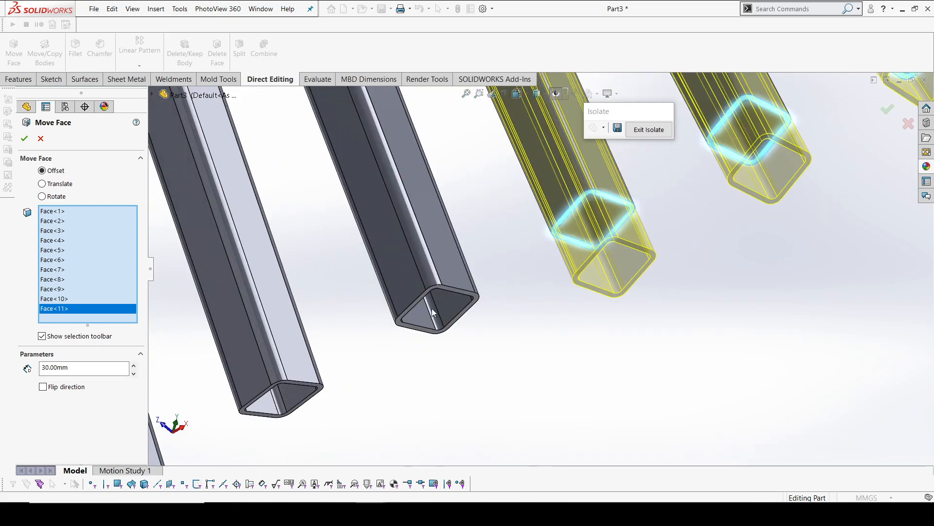
click(477, 299)
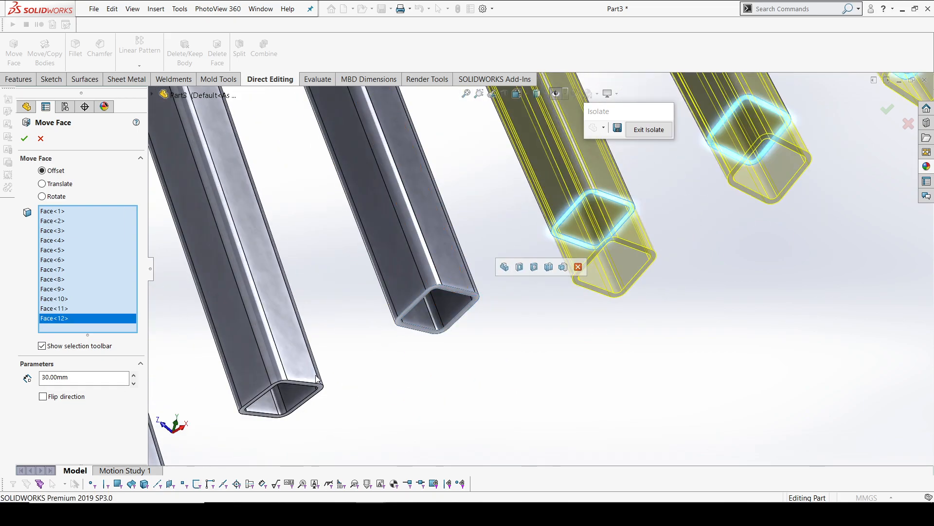
click(325, 392)
scroll(292, 402, up, 2)
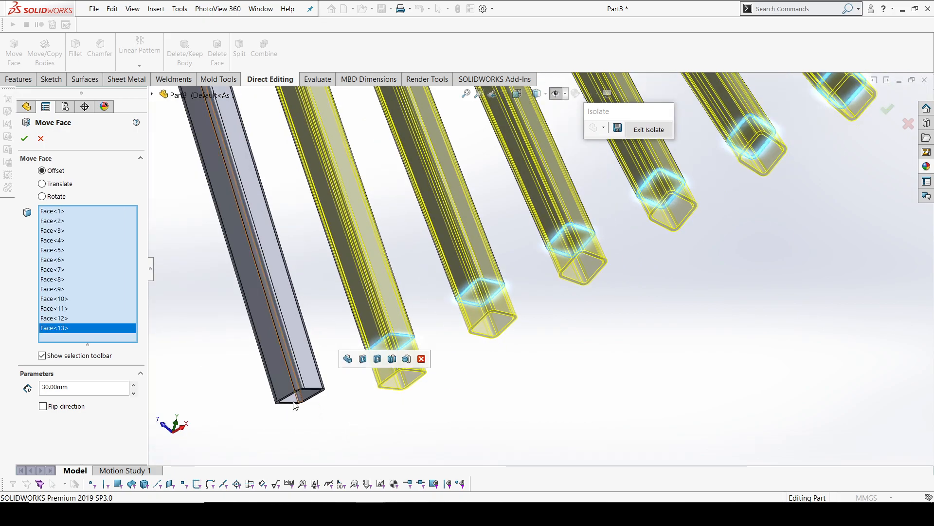
scroll(386, 378, down, 5)
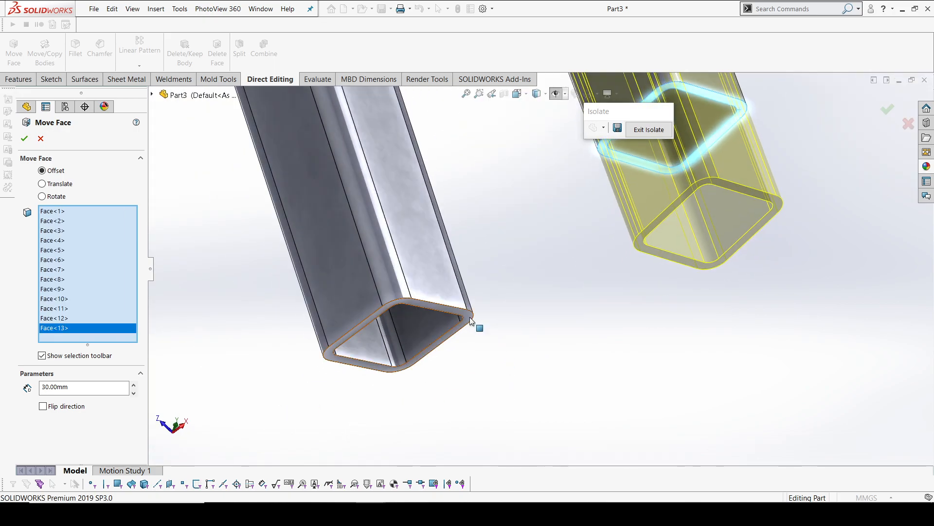
click(469, 316)
scroll(746, 284, up, 5)
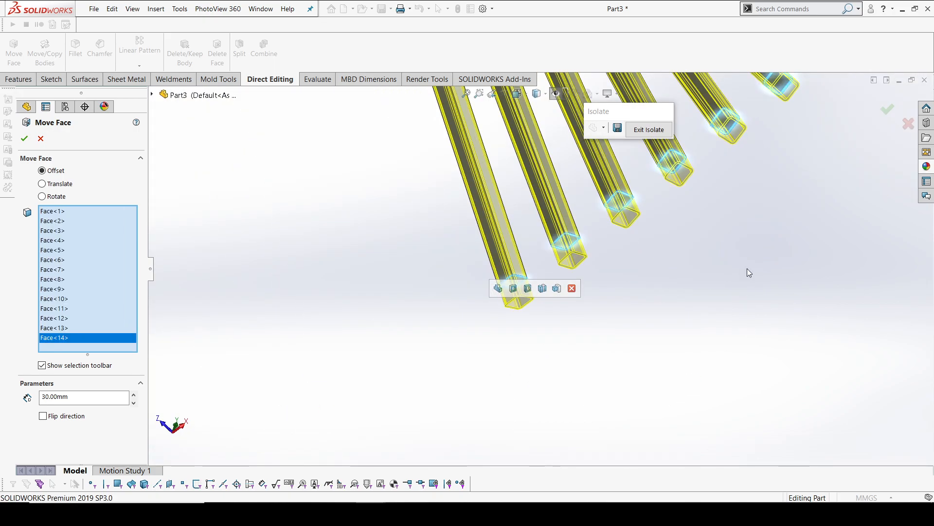
click(895, 105)
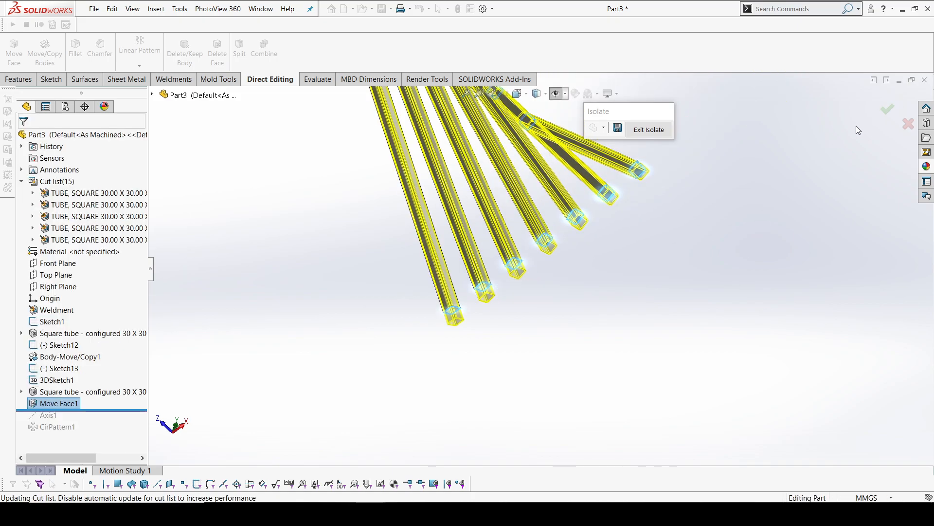
- Exit the isolated view and check how the extended leg ends pass through both square frames
scroll(715, 202, up, 4)
middle_drag(677, 207, 674, 241)
click(648, 127)
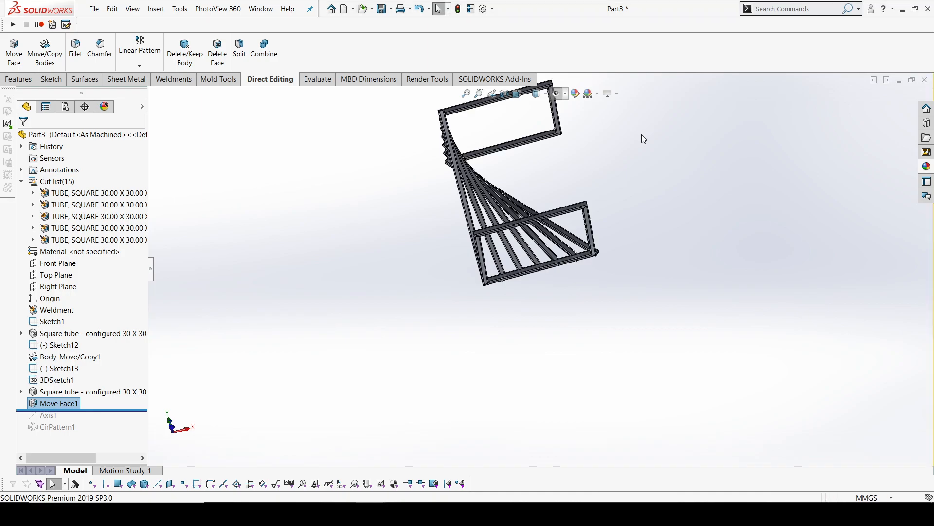
scroll(448, 142, down, 3)
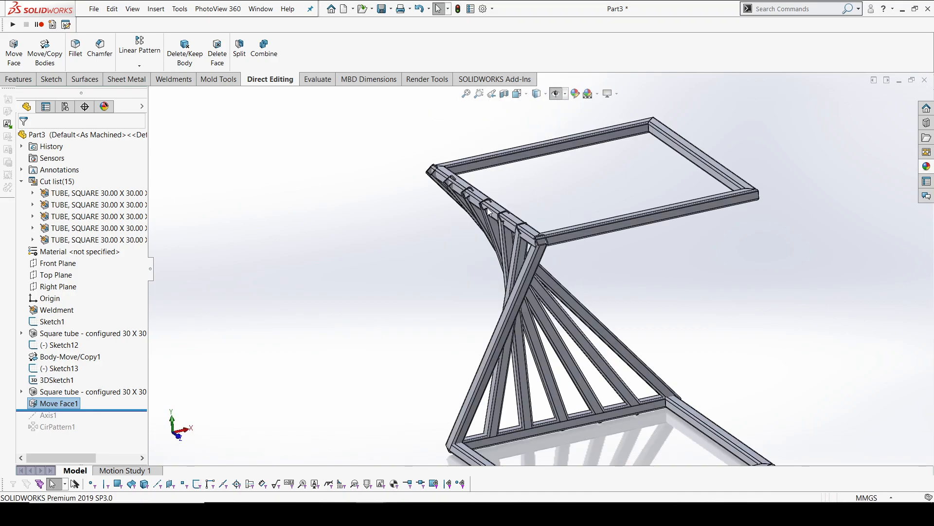
scroll(454, 203, up, 5)
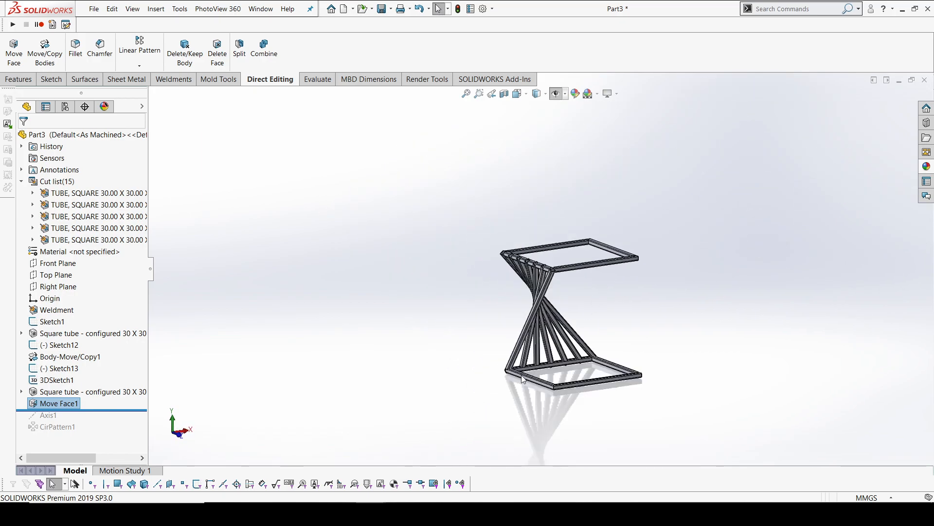
scroll(495, 267, down, 4)
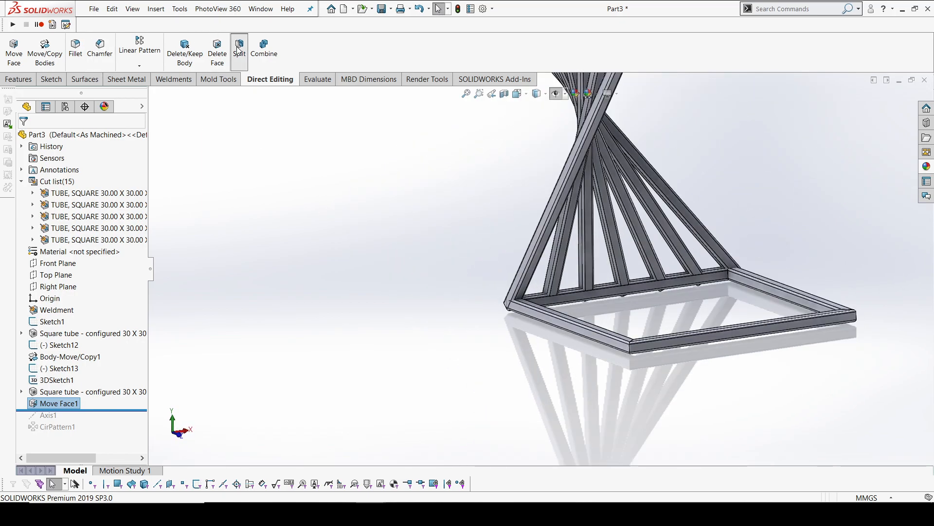
- Start a Split trimmed by the lower frame tube's upper face and the upper frame tube's underside, and cut the bodies
click(238, 49)
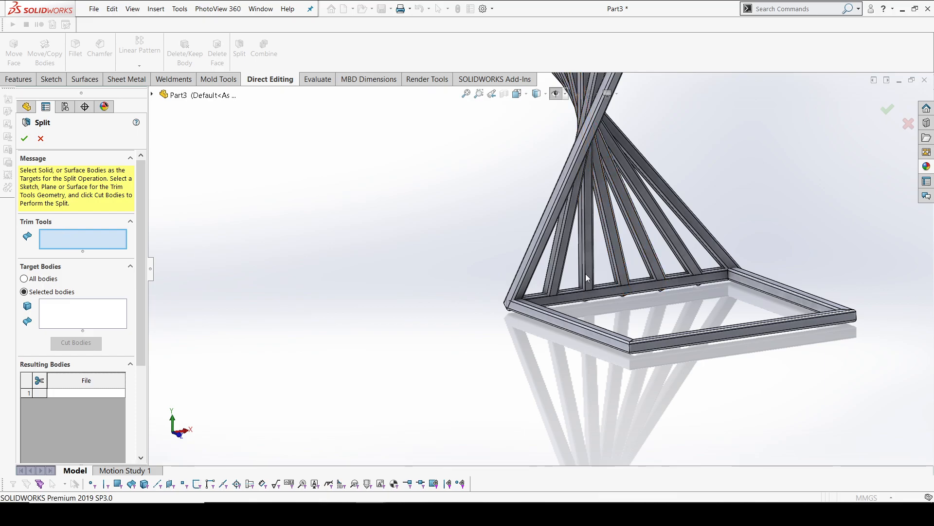
scroll(560, 292, down, 4)
click(491, 317)
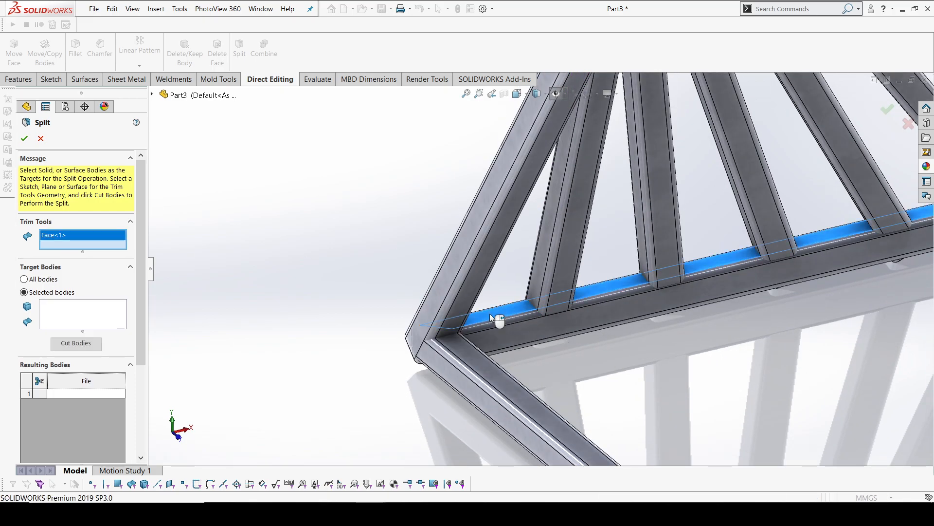
scroll(512, 317, up, 4)
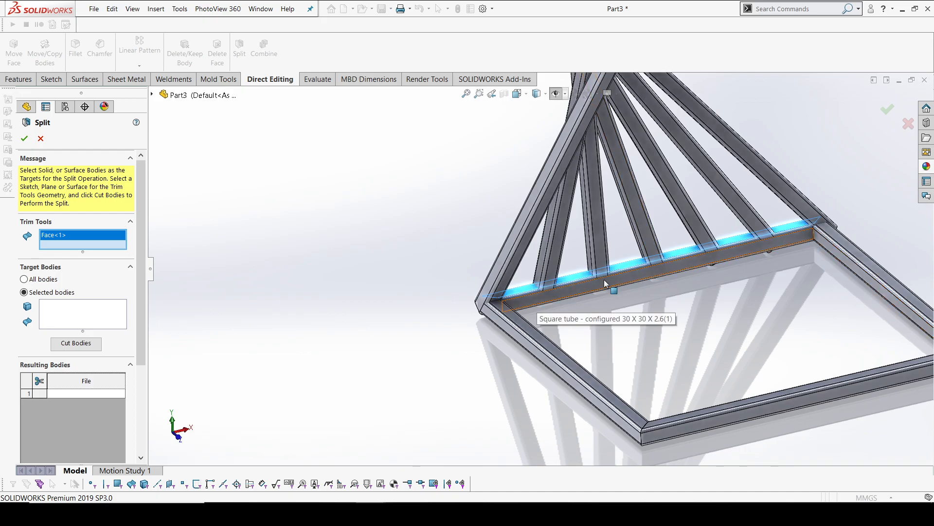
scroll(631, 280, up, 5)
middle_drag(534, 207, 536, 199)
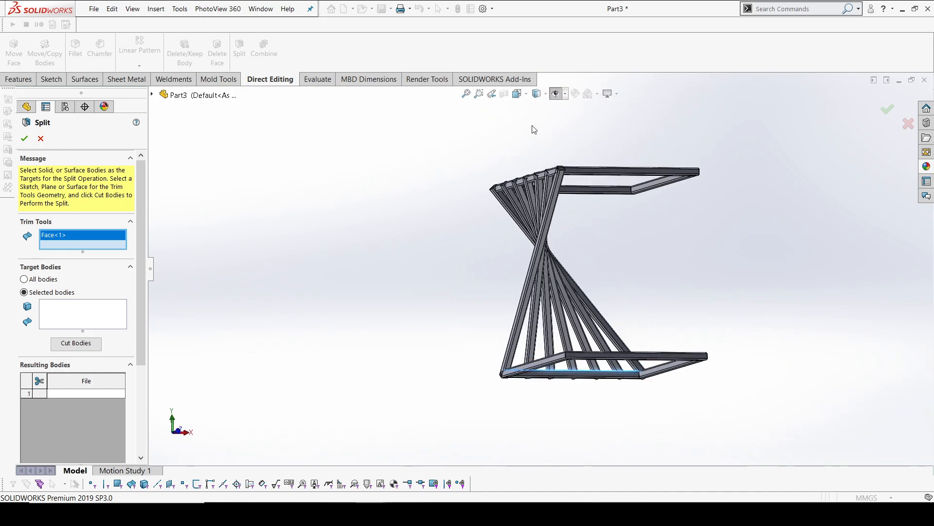
scroll(526, 197, down, 5)
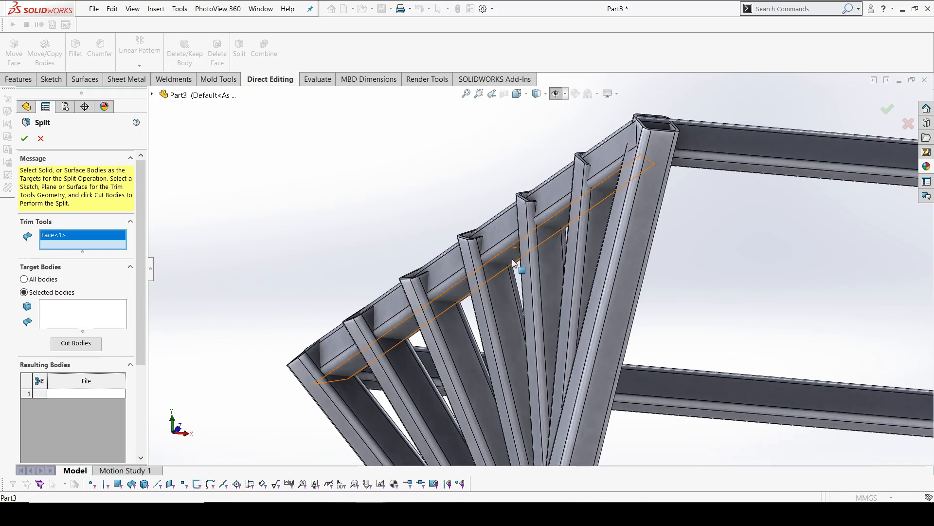
click(517, 262)
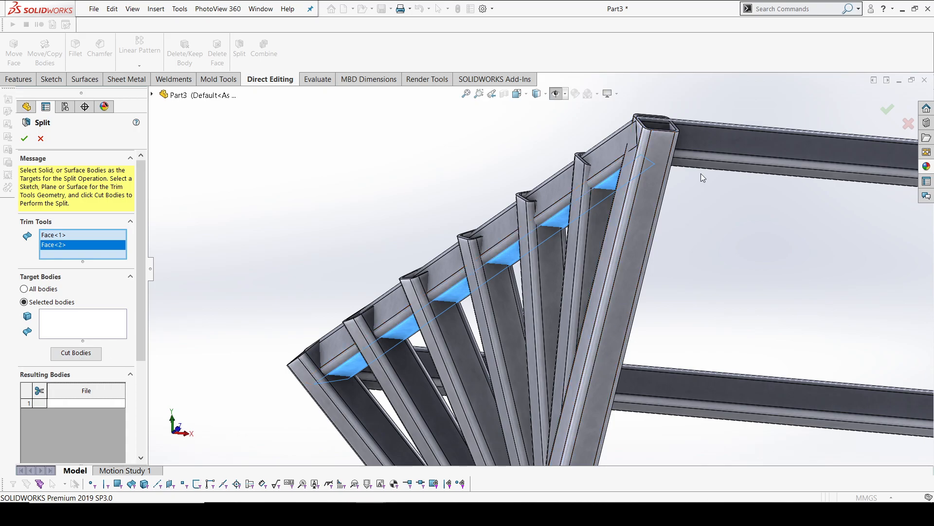
click(74, 353)
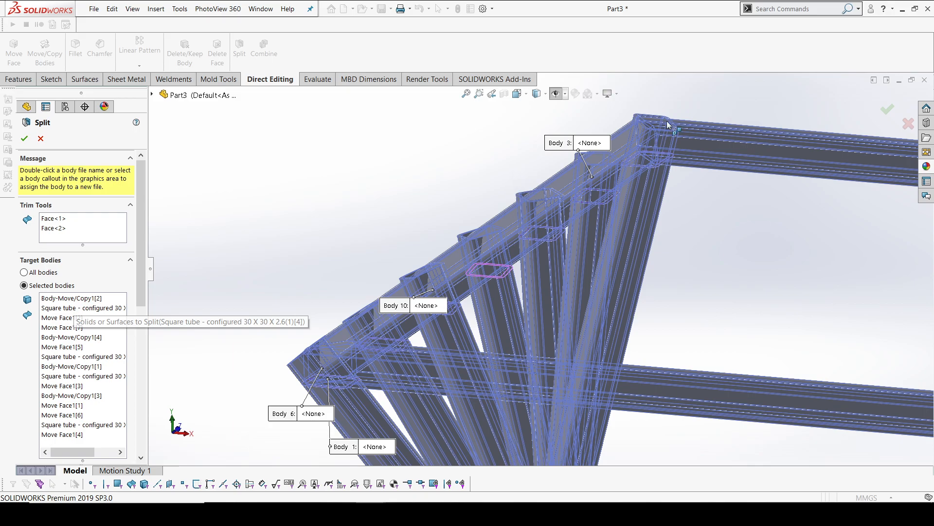
- Mark the seven leg pieces protruding past the upper frame tube's underside as bodies to cut away
click(647, 128)
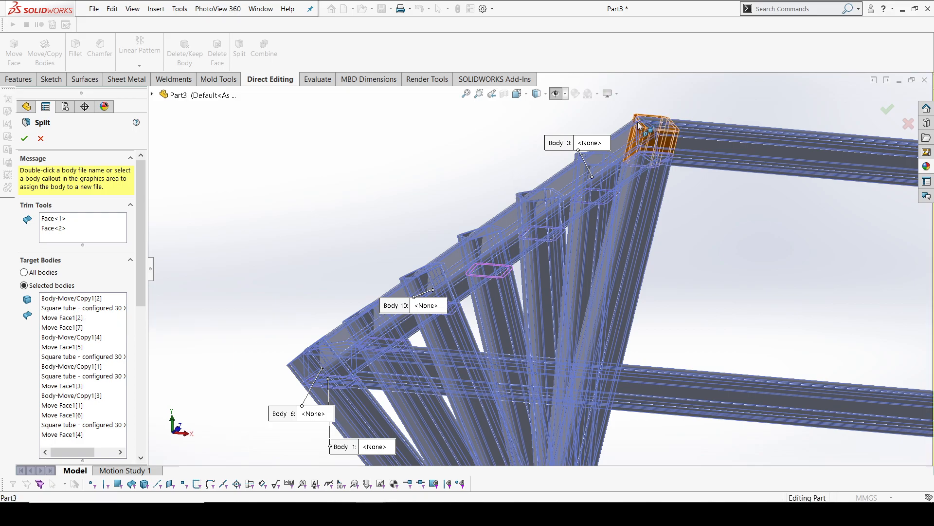
click(579, 177)
click(531, 214)
click(467, 255)
click(409, 287)
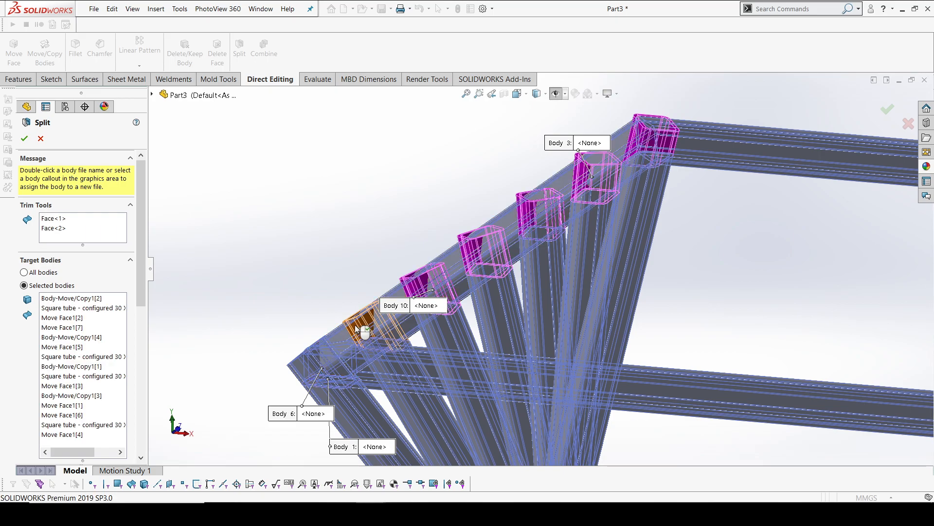
click(362, 322)
click(308, 362)
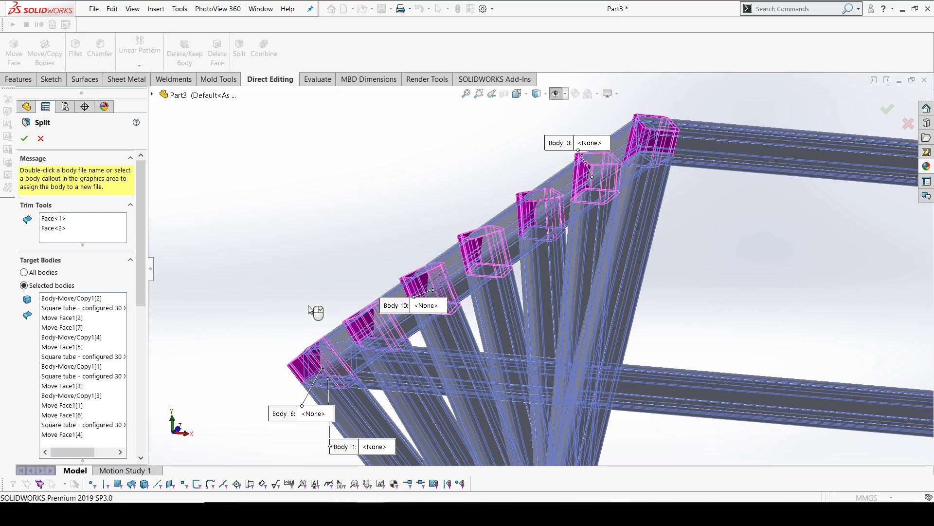
- Mark the seven leg pieces extending below the lower frame tube's upper face as bodies to cut away
scroll(400, 196, up, 5)
middle_drag(401, 199, 539, 439)
scroll(544, 378, down, 5)
scroll(434, 417, down, 6)
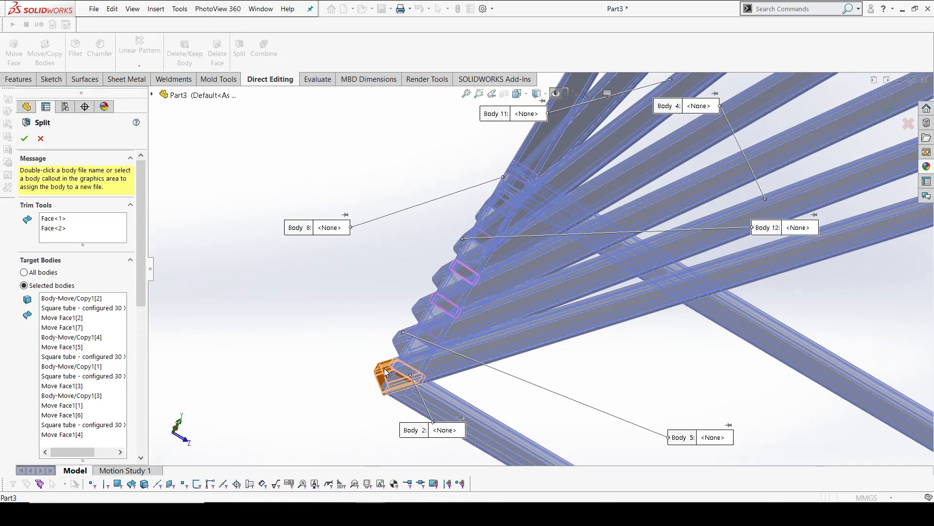
click(384, 366)
click(404, 339)
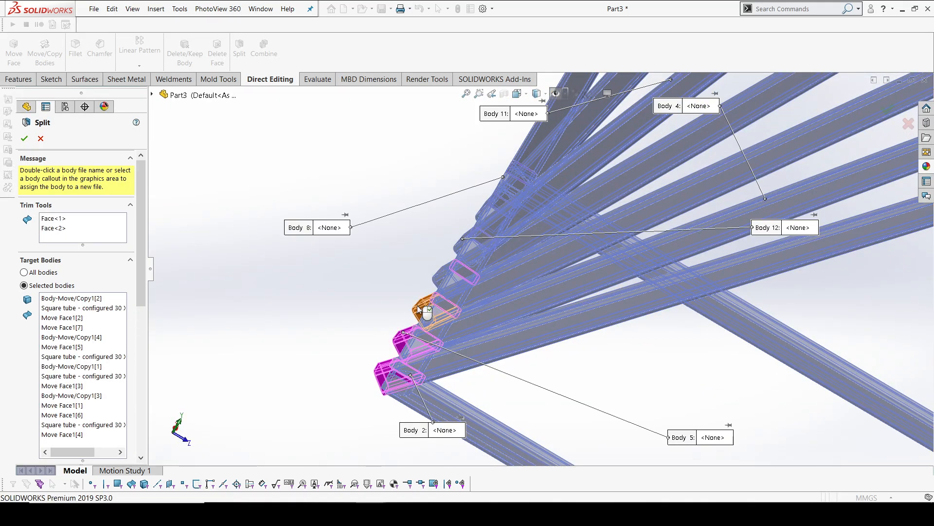
click(442, 276)
middle_drag(431, 253, 439, 254)
click(458, 247)
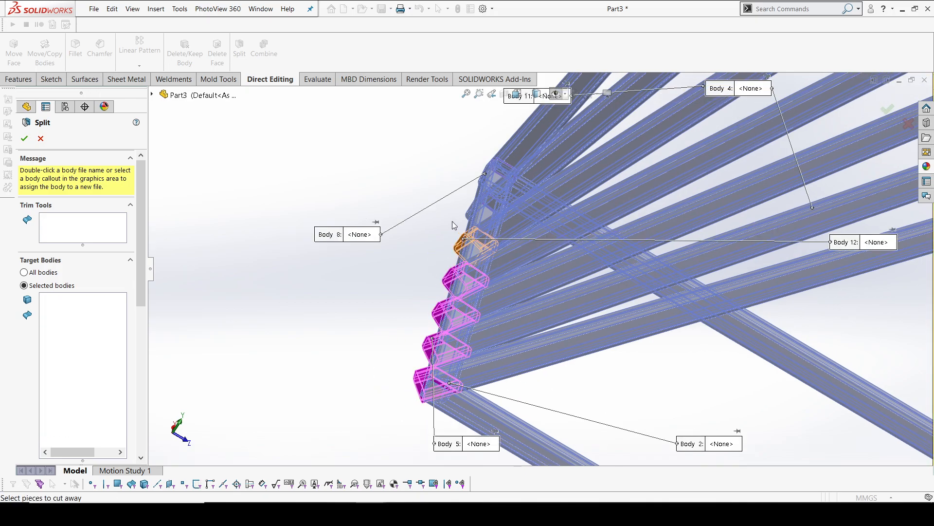
click(468, 211)
middle_drag(469, 212, 487, 168)
middle_drag(467, 215, 160, 269)
- Apply the Split with Consume cut bodies enabled to remove the marked leg pieces
scroll(141, 321, down, 6)
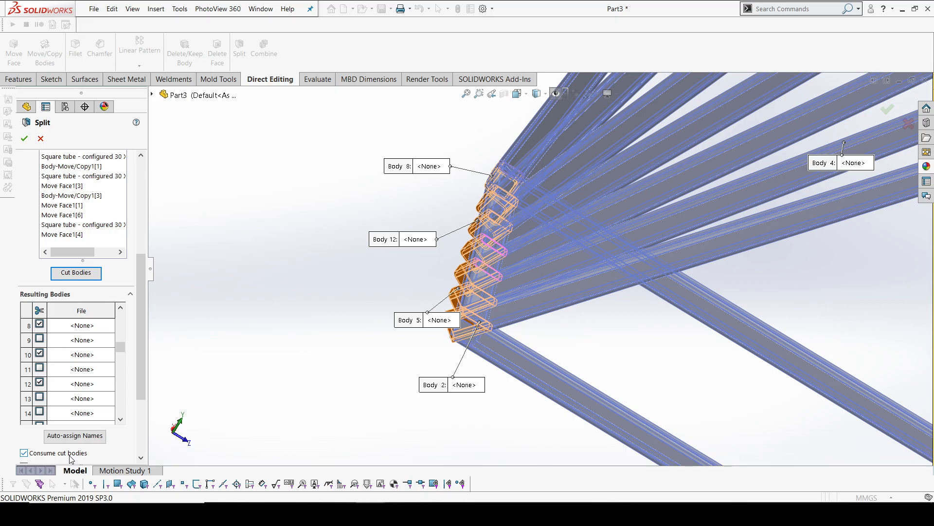
scroll(141, 370, down, 3)
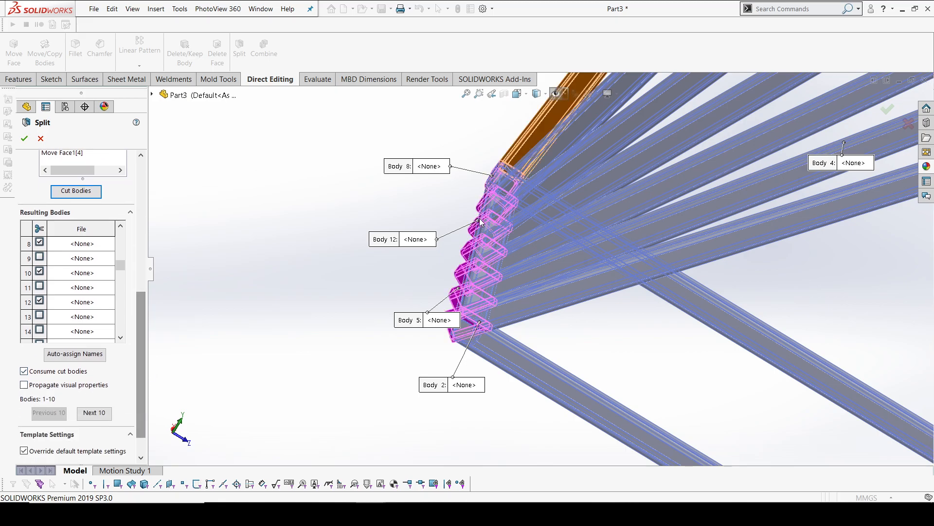
click(26, 137)
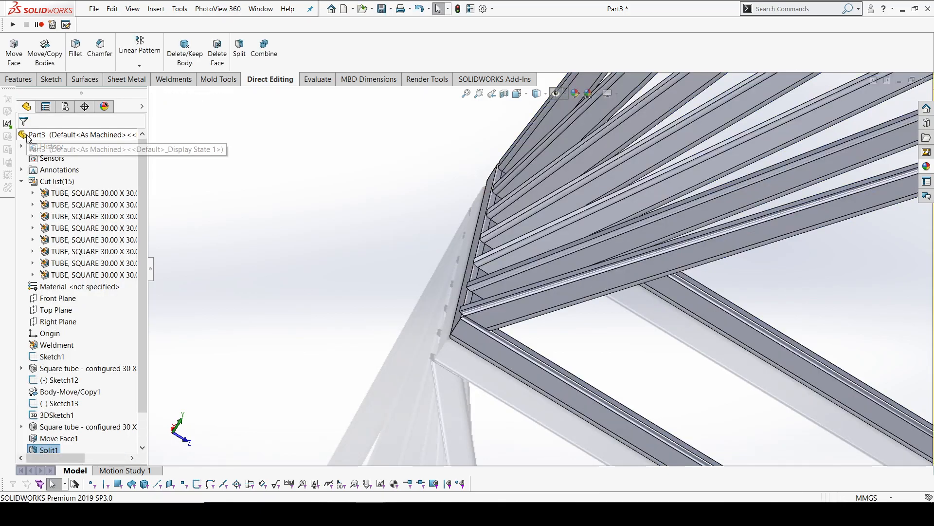
- Examine the trimmed leg tube ends where they meet the lower and upper frames
middle_drag(527, 250, 485, 207)
scroll(486, 207, up, 5)
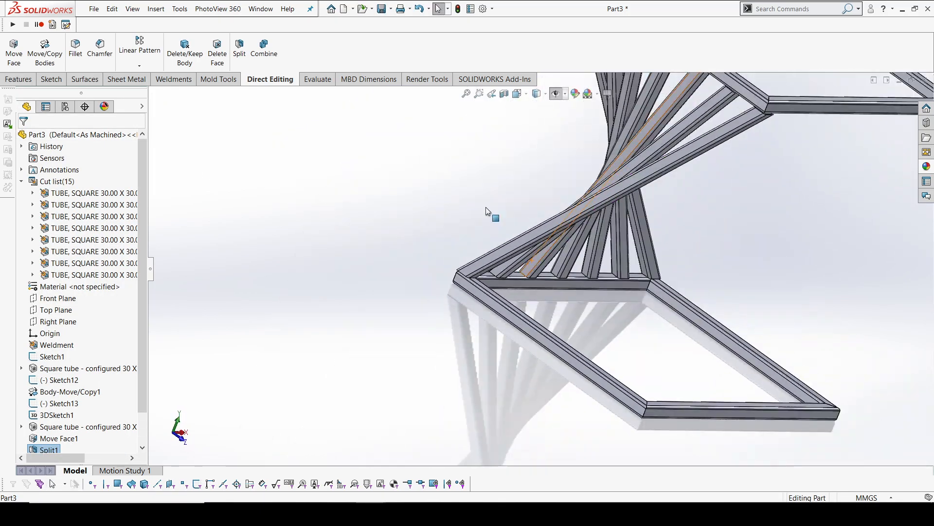
scroll(655, 189, down, 2)
middle_drag(649, 190, 614, 138)
scroll(612, 136, down, 3)
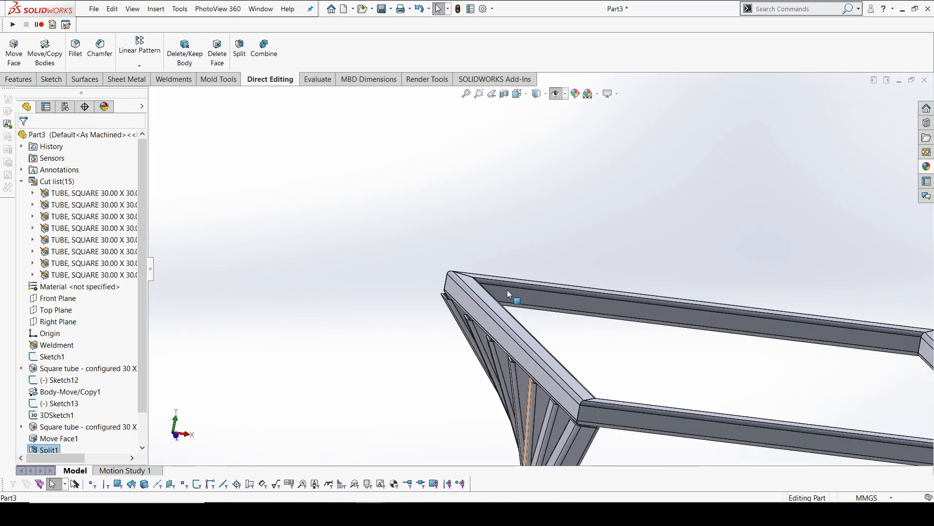
scroll(525, 314, up, 2)
scroll(523, 360, down, 5)
mouse_move(588, 352)
middle_down()
mouse_move(696, 382)
mouse_move(600, 342)
middle_up()
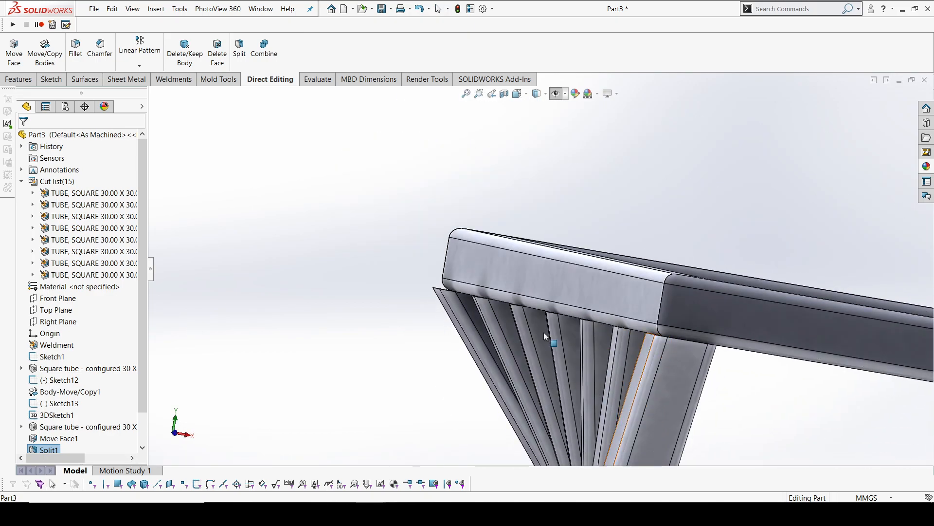
scroll(586, 380, up, 12)
scroll(585, 391, down, 1)
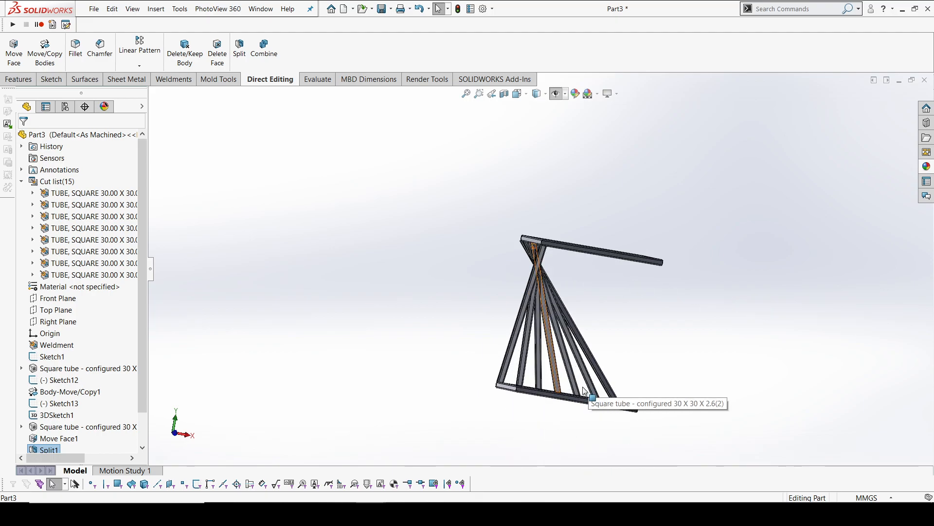
middle_drag(586, 389, 587, 432)
scroll(107, 419, down, 1)
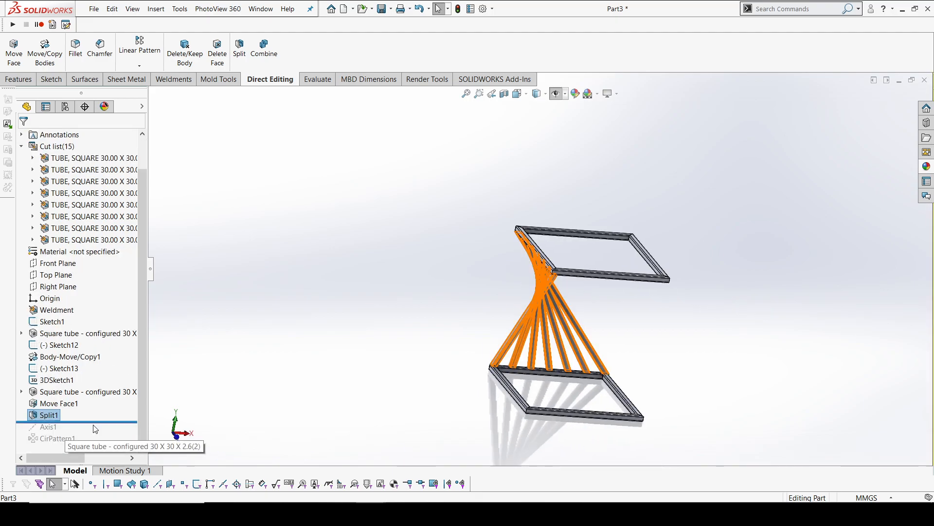
- Roll the feature history forward past CirPattern1 to restore Axis1 and the circular pattern of the legs
drag(92, 421, 91, 445)
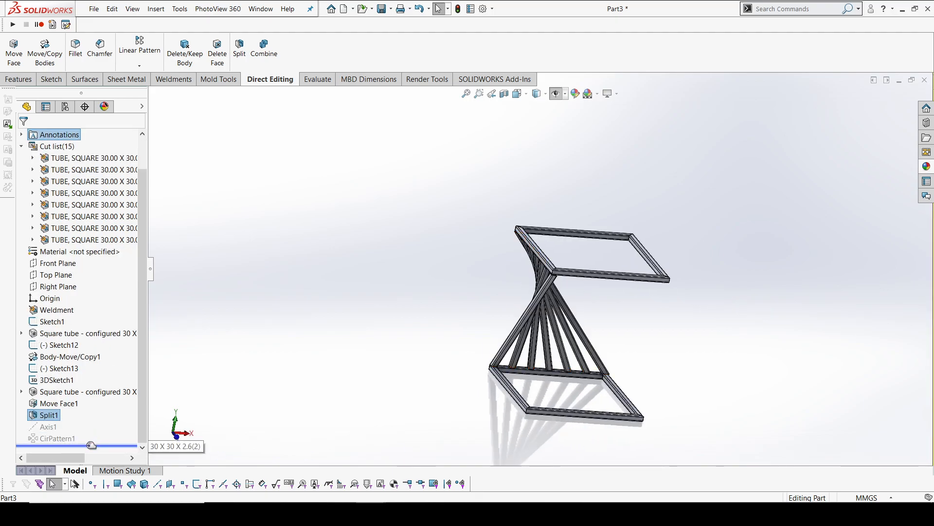
middle_drag(428, 334, 613, 337)
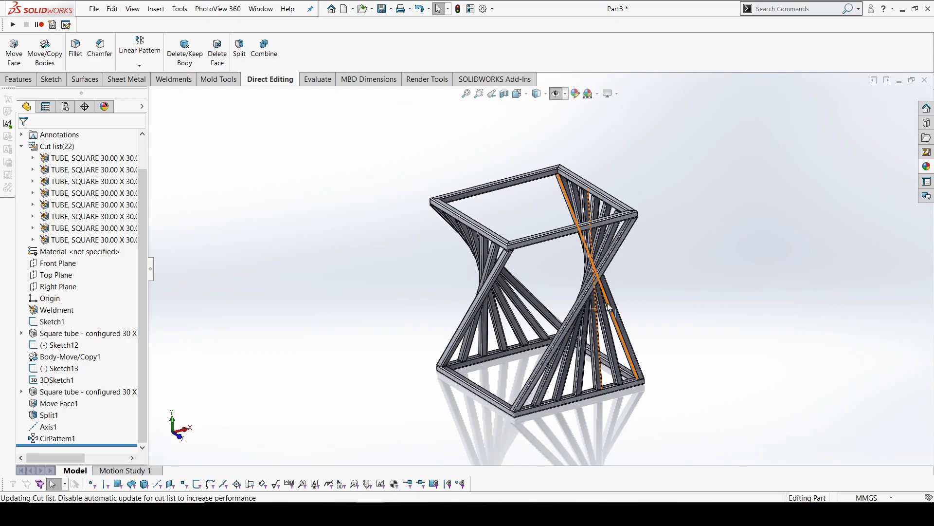
scroll(608, 307, up, 1)
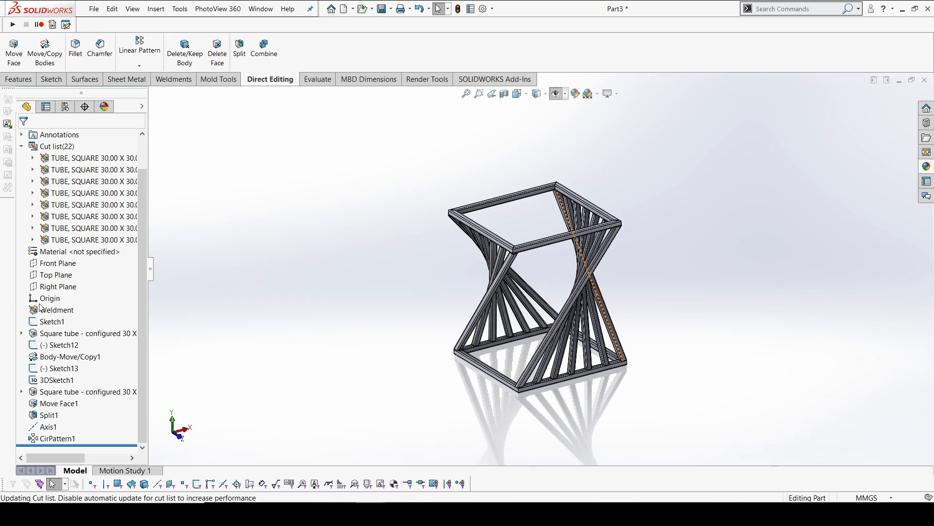
- Lengthen the frame rectangle in Sketch1 by setting its D2 dimension to 1200 mm, and rebuild the model
click(48, 323)
middle_drag(657, 328, 671, 400)
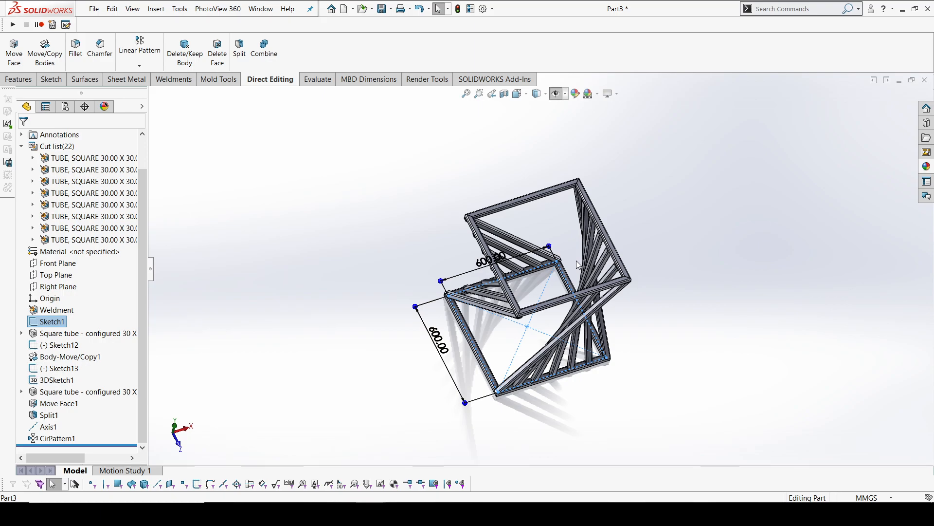
click(488, 261)
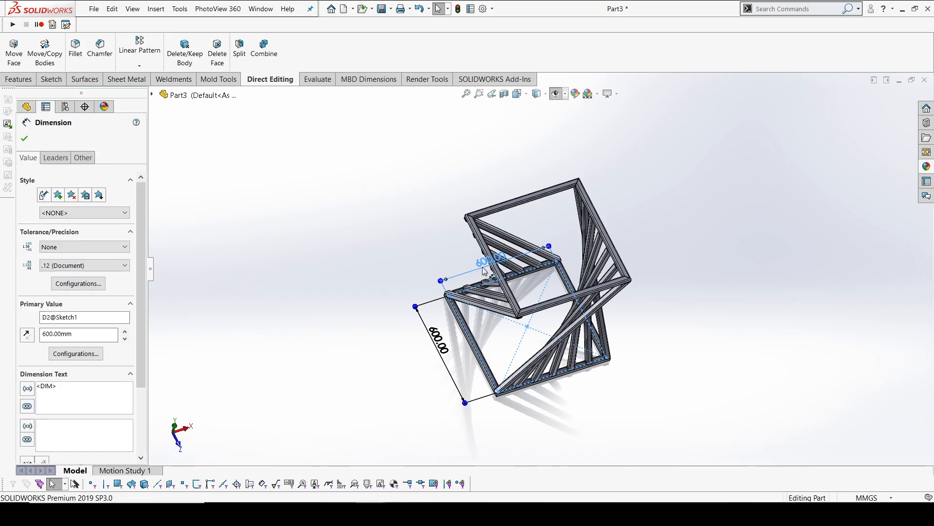
key(Escape)
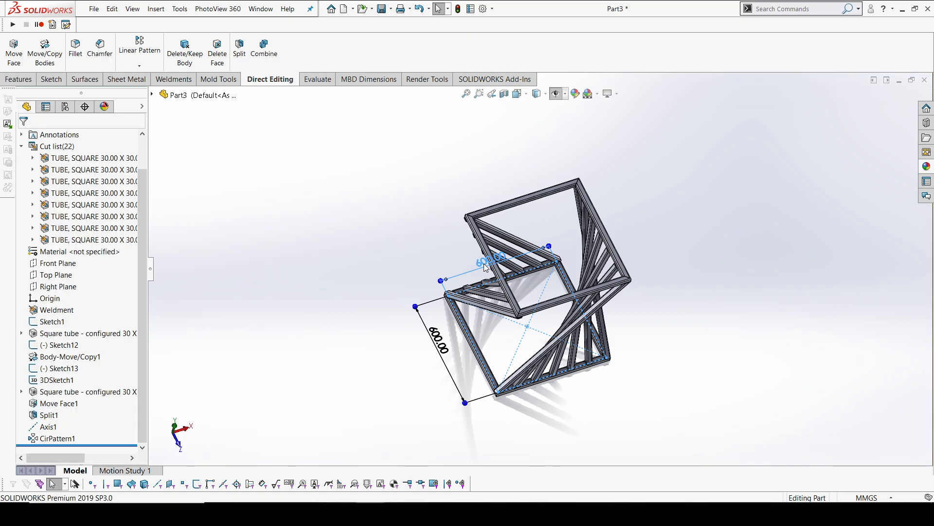
click(51, 321)
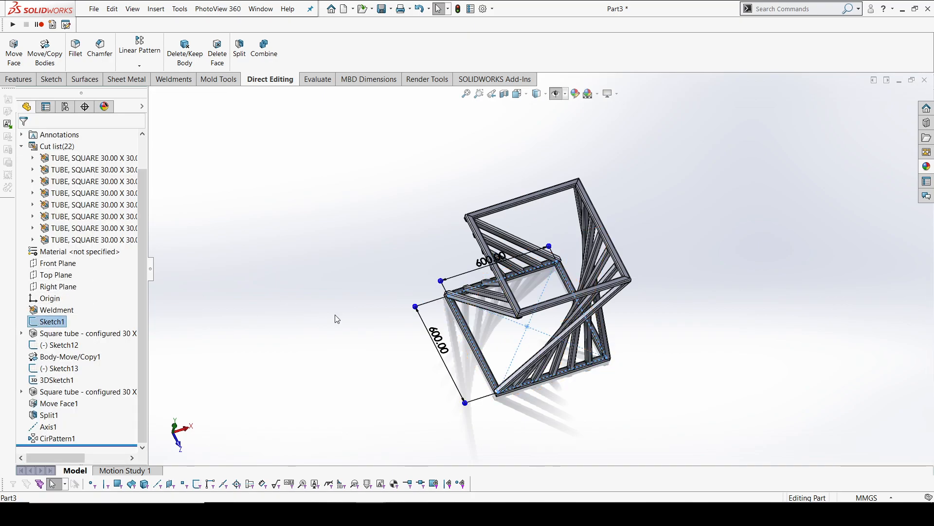
drag(552, 248, 601, 229)
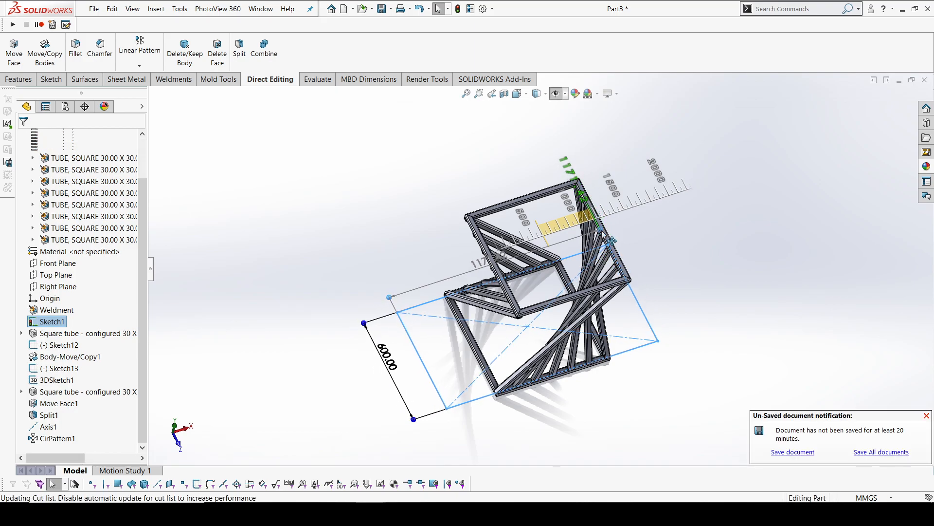
click(496, 259)
double_click(495, 260)
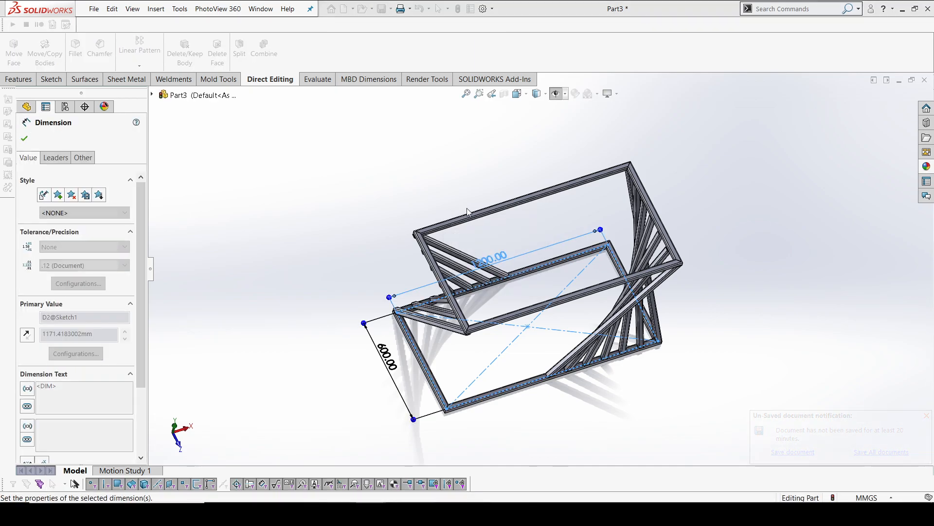
click(456, 182)
click(458, 9)
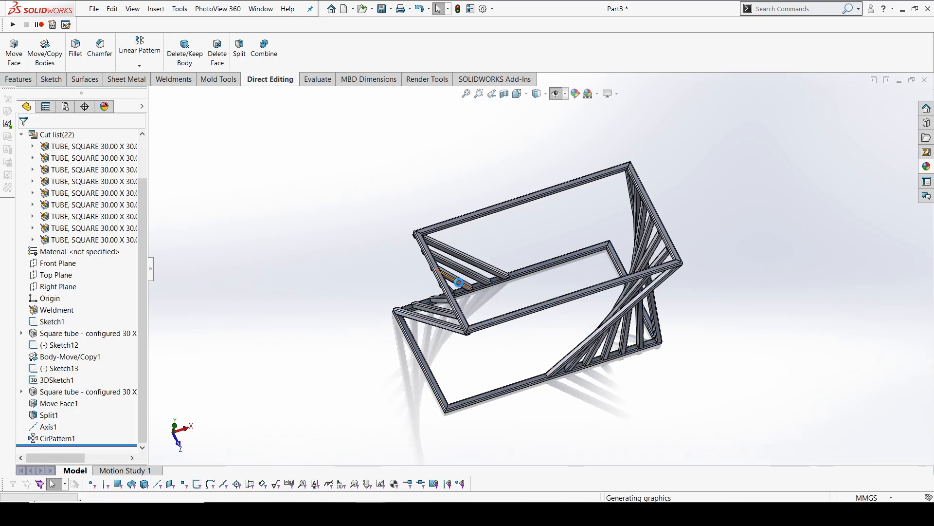
middle_drag(459, 282, 520, 319)
scroll(539, 273, up, 3)
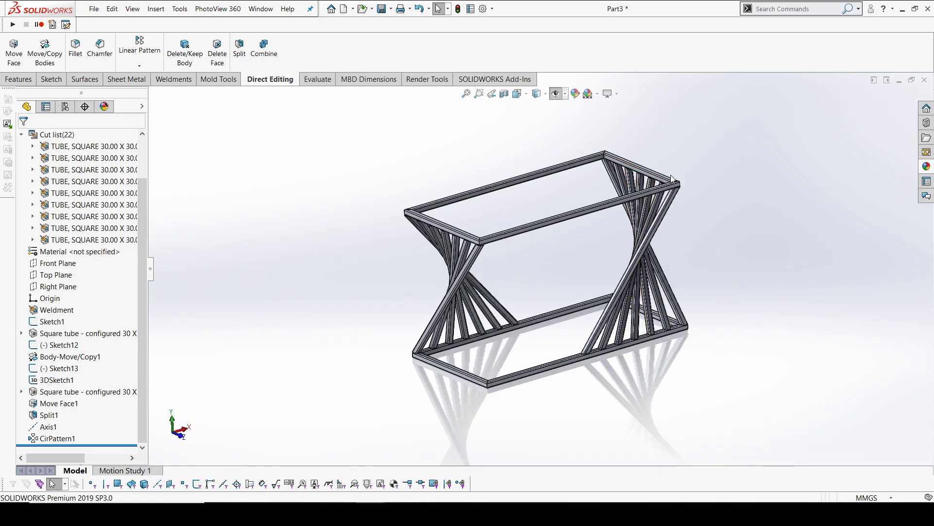
scroll(679, 158, down, 2)
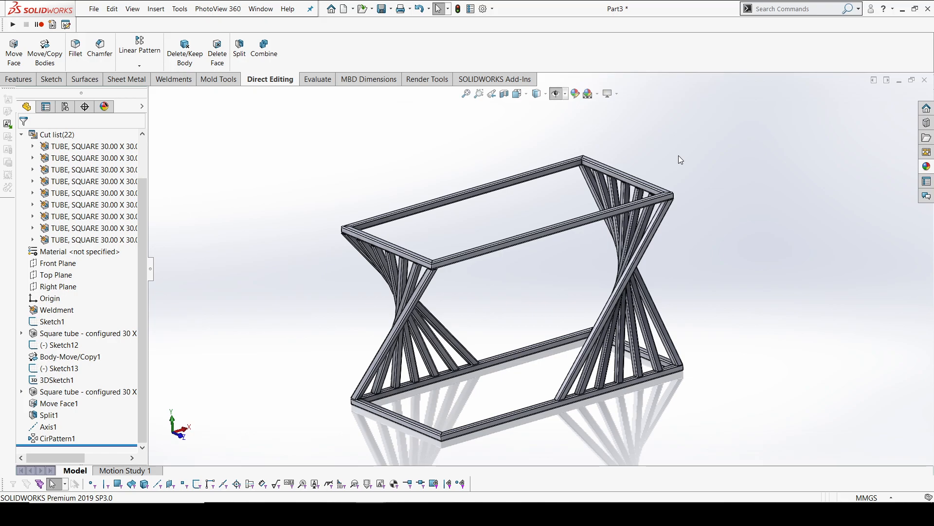
middle_drag(695, 216, 492, 312)
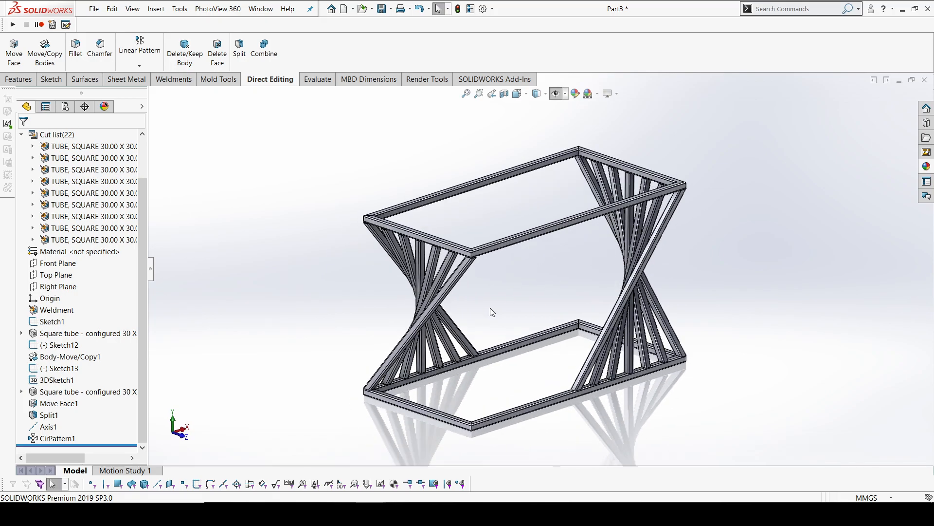